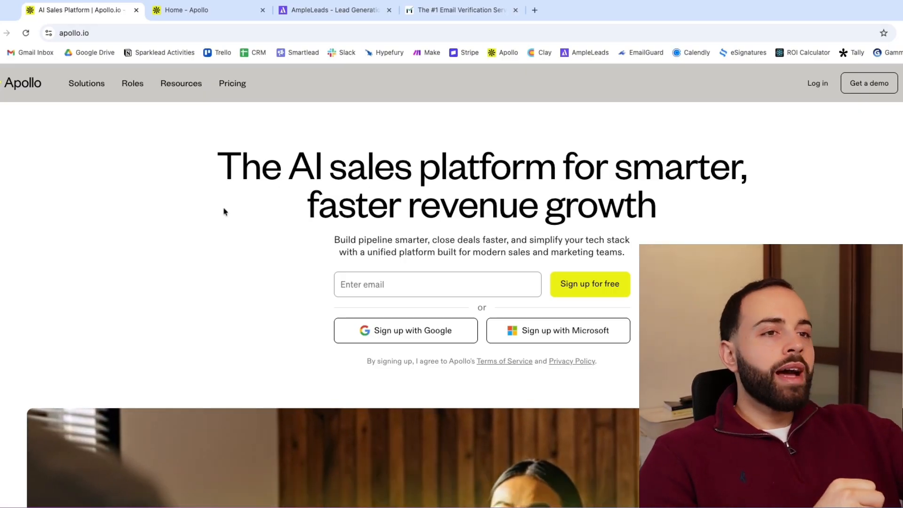
Step: Look through the Apollo homepage, from its headline to the feature sections
{"action": "scroll", "coordinate": [256, 205], "scroll_direction": "down", "scroll_amount": 10}
{"action": "scroll", "coordinate": [256, 205], "scroll_direction": "down", "scroll_amount": 10}
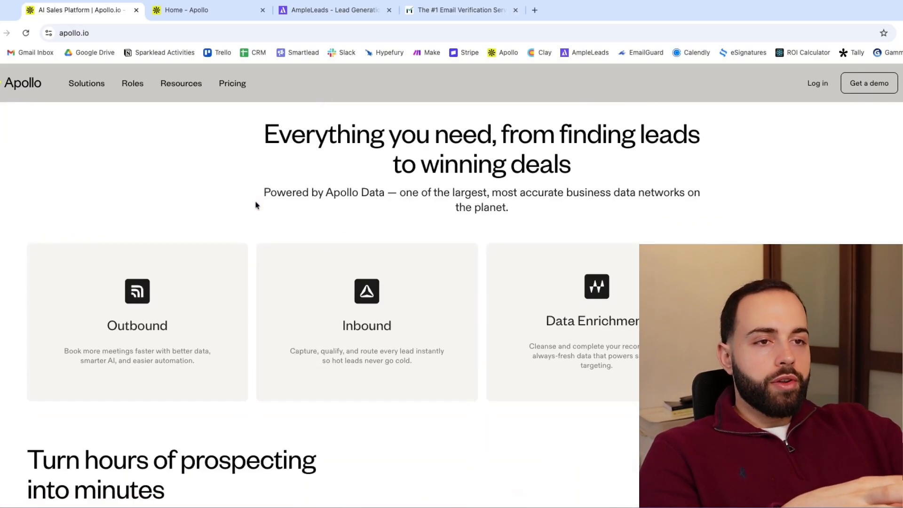
{"action": "scroll", "coordinate": [257, 217], "scroll_direction": "down", "scroll_amount": 10}
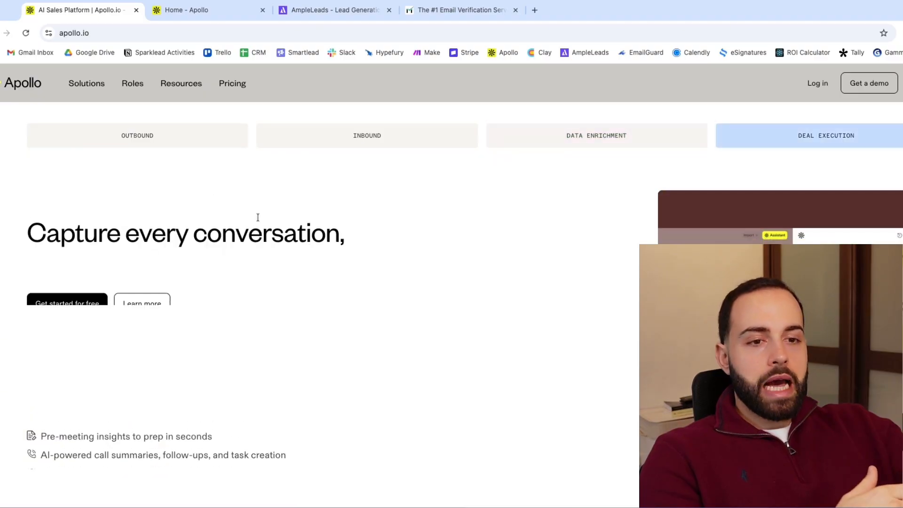
{"action": "scroll", "coordinate": [279, 266], "scroll_direction": "up", "scroll_amount": 15}
{"action": "scroll", "coordinate": [279, 258], "scroll_direction": "up", "scroll_amount": 15}
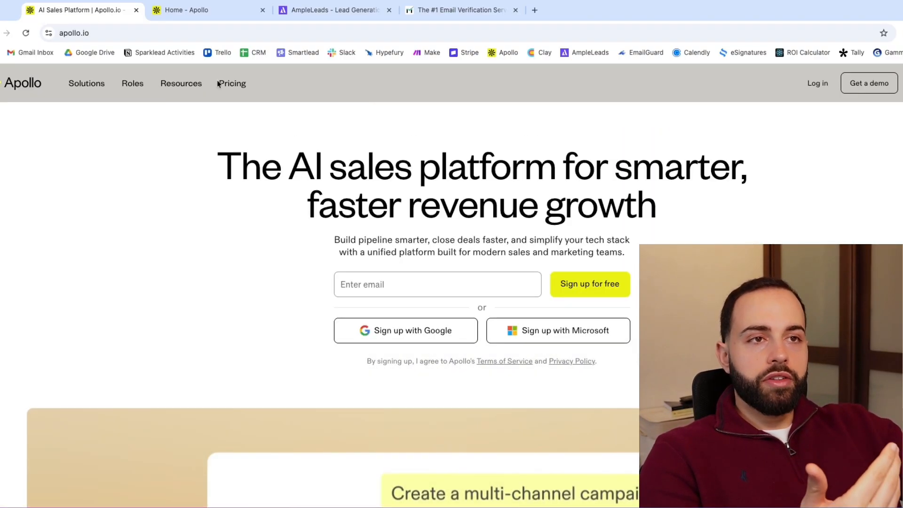
{"action": "mouse_move", "coordinate": [162, 85]}
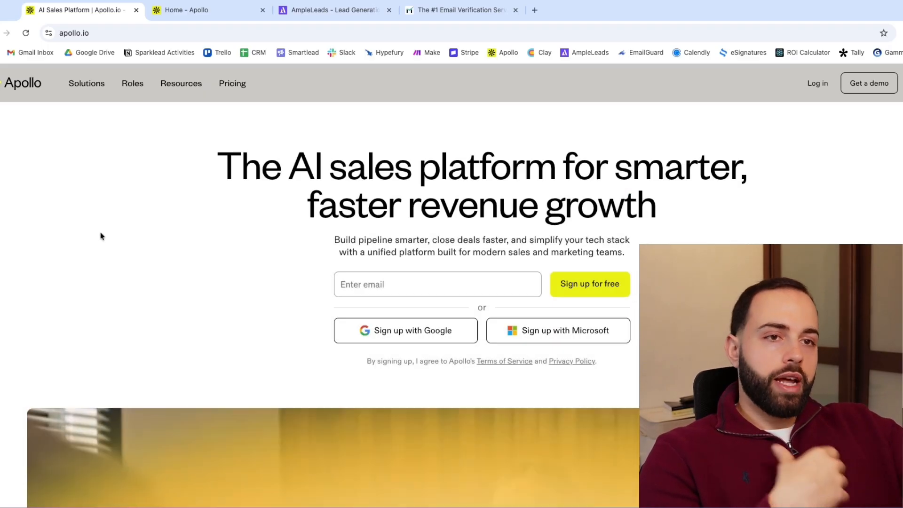
Step: Open the Apollo pricing page and examine the prices and feature lists of the Outbound plans
{"action": "left_click", "coordinate": [240, 94]}
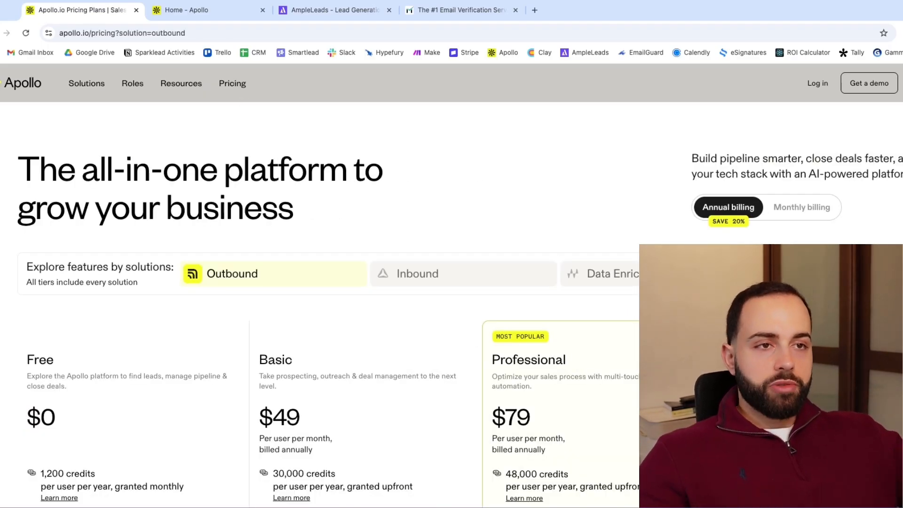
{"action": "scroll", "coordinate": [426, 200], "scroll_direction": "down", "scroll_amount": 2}
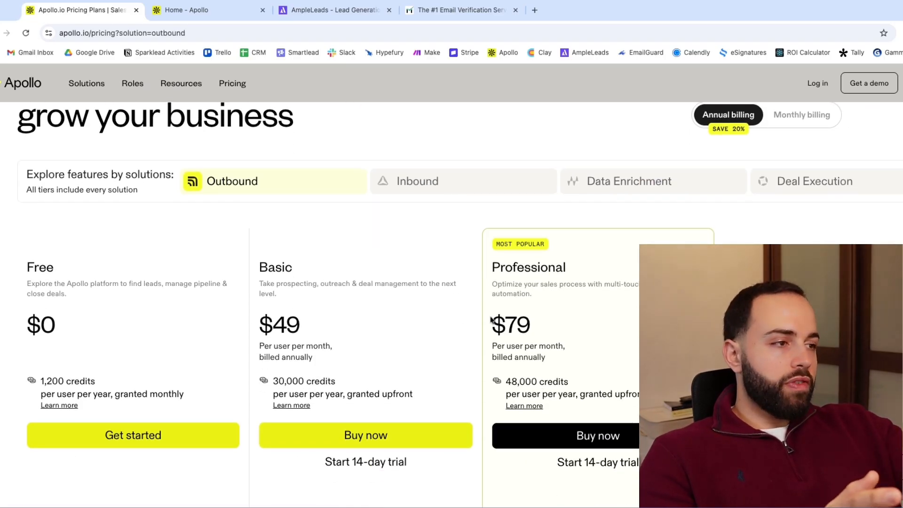
{"action": "scroll", "coordinate": [217, 283], "scroll_direction": "up", "scroll_amount": 2}
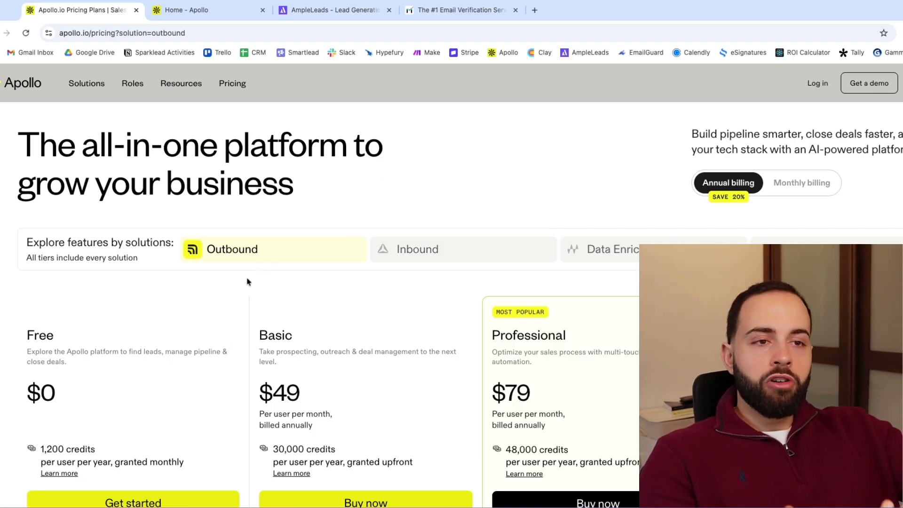
{"action": "scroll", "coordinate": [178, 348], "scroll_direction": "down", "scroll_amount": 4}
{"action": "scroll", "coordinate": [146, 360], "scroll_direction": "down", "scroll_amount": 5}
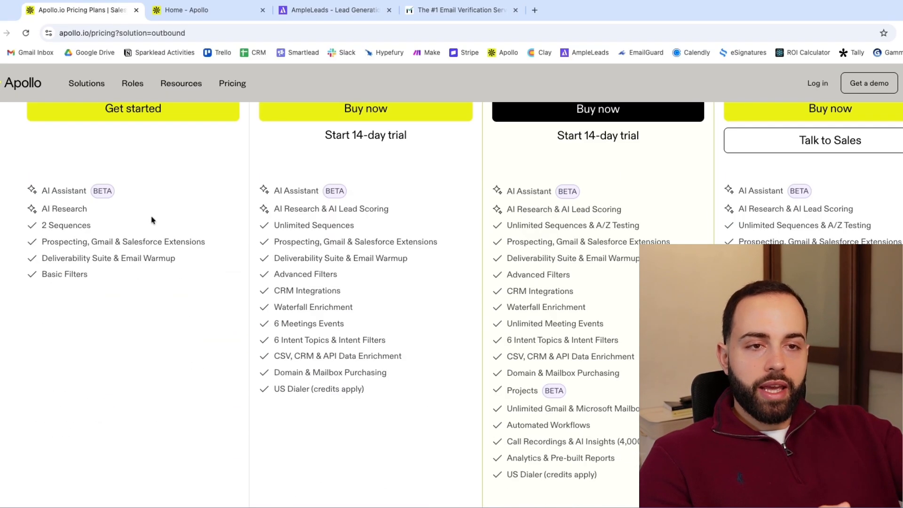
{"action": "left_click_drag", "start_coordinate": [266, 186], "coordinate": [402, 400]}
{"action": "left_click_drag", "start_coordinate": [489, 191], "coordinate": [489, 193]}
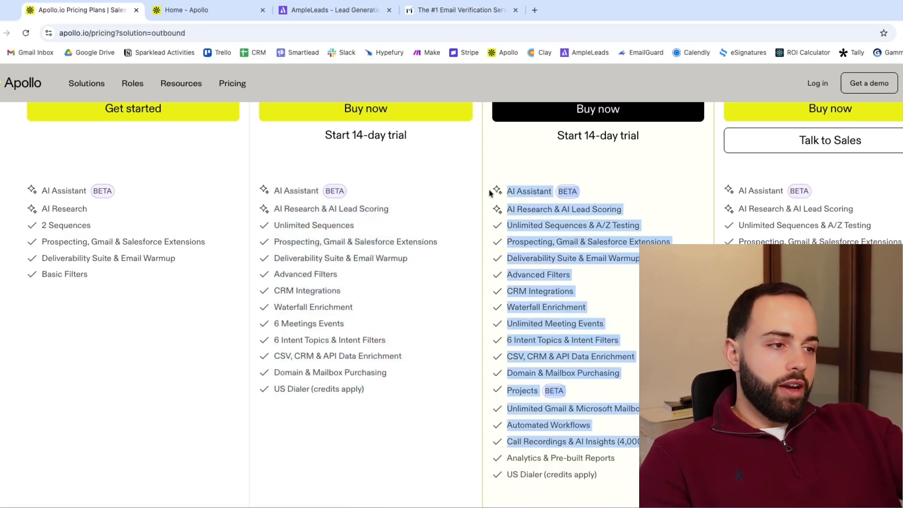
{"action": "scroll", "coordinate": [296, 286], "scroll_direction": "up", "scroll_amount": 10}
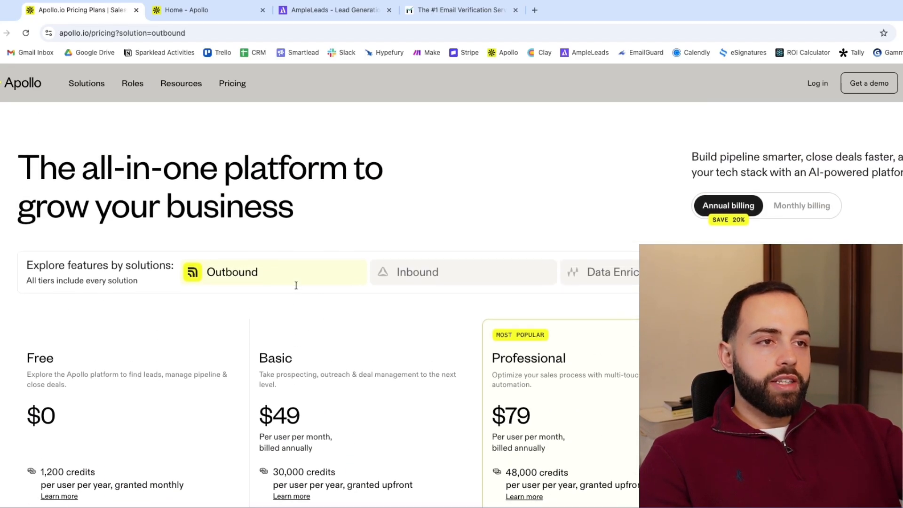
Step: Examine the plan features for the Inbound, Data Enrichment and Deal Execution solutions
{"action": "left_click", "coordinate": [444, 279]}
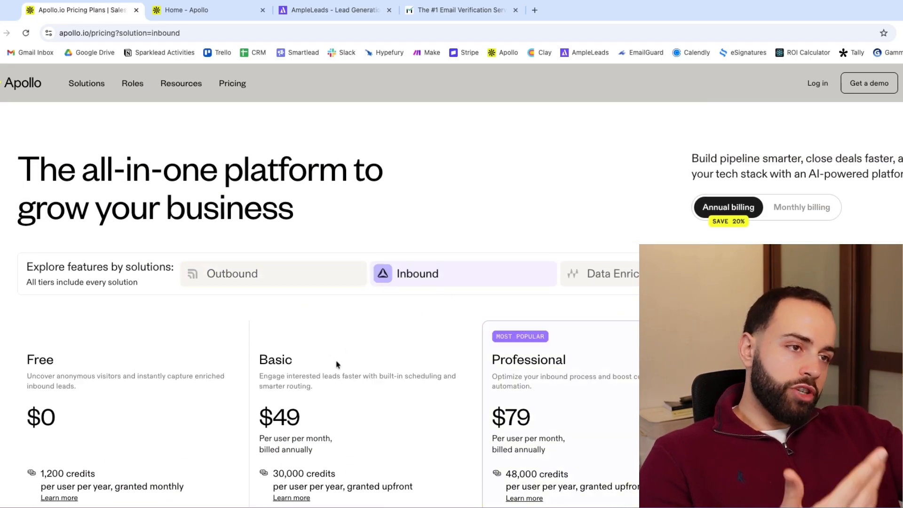
{"action": "scroll", "coordinate": [310, 389], "scroll_direction": "down", "scroll_amount": 5}
{"action": "scroll", "coordinate": [310, 389], "scroll_direction": "down", "scroll_amount": 2}
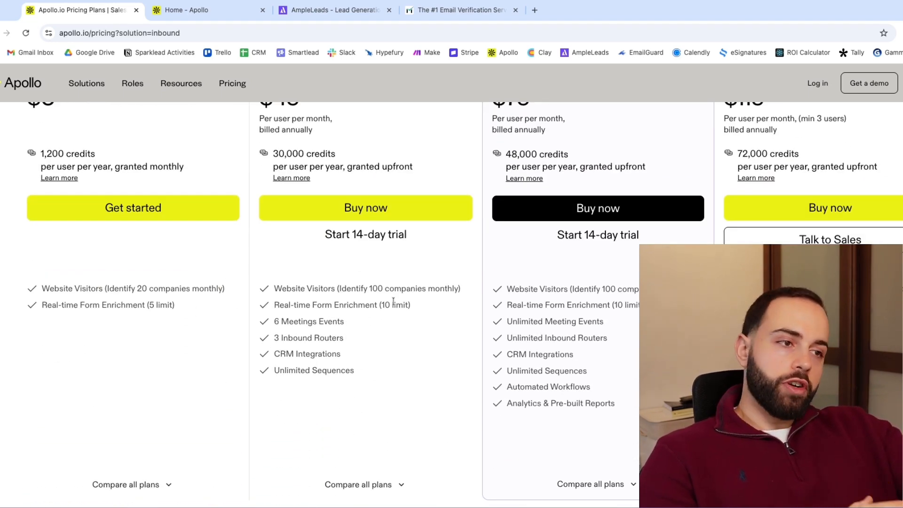
{"action": "scroll", "coordinate": [661, 238], "scroll_direction": "up", "scroll_amount": 6}
{"action": "left_click", "coordinate": [657, 227]}
{"action": "scroll", "coordinate": [656, 228], "scroll_direction": "down", "scroll_amount": 8}
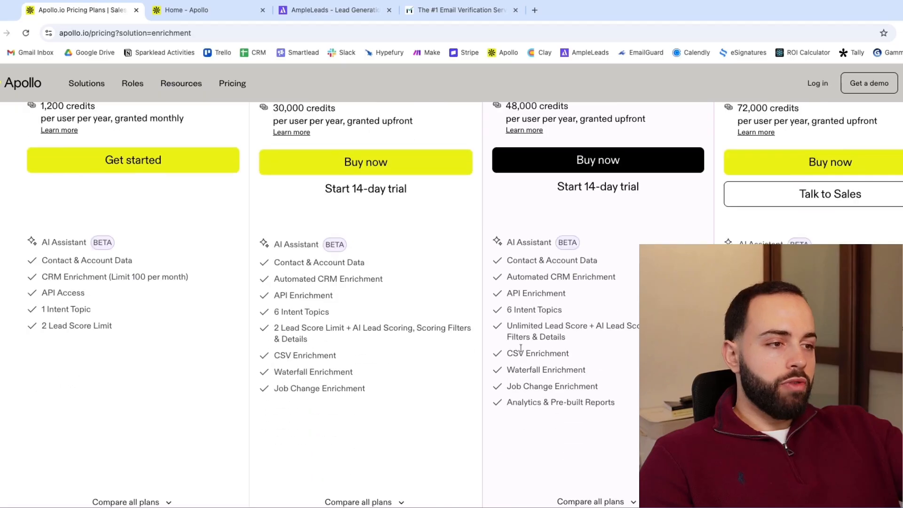
{"action": "scroll", "coordinate": [657, 227], "scroll_direction": "up", "scroll_amount": 9}
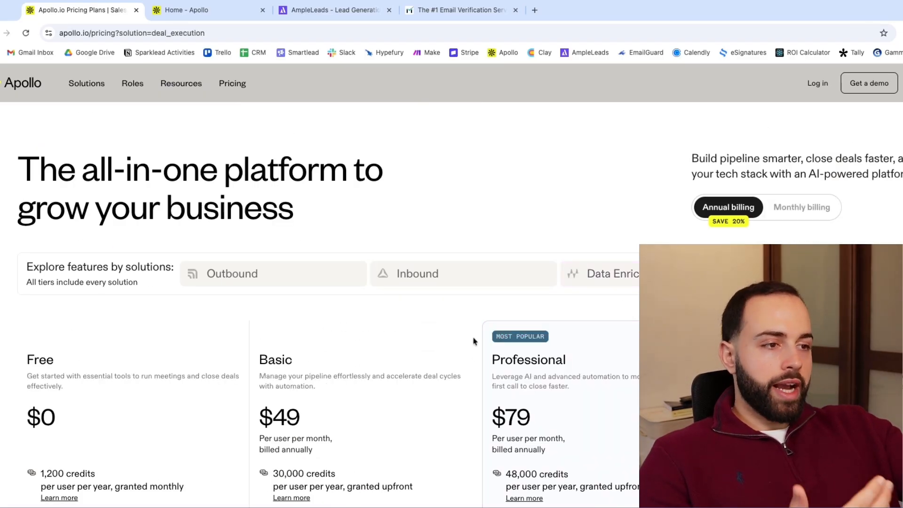
Step: Return to the Outbound plans, compare annual with monthly billing, and leave the pricing on monthly billing
{"action": "left_click", "coordinate": [312, 275]}
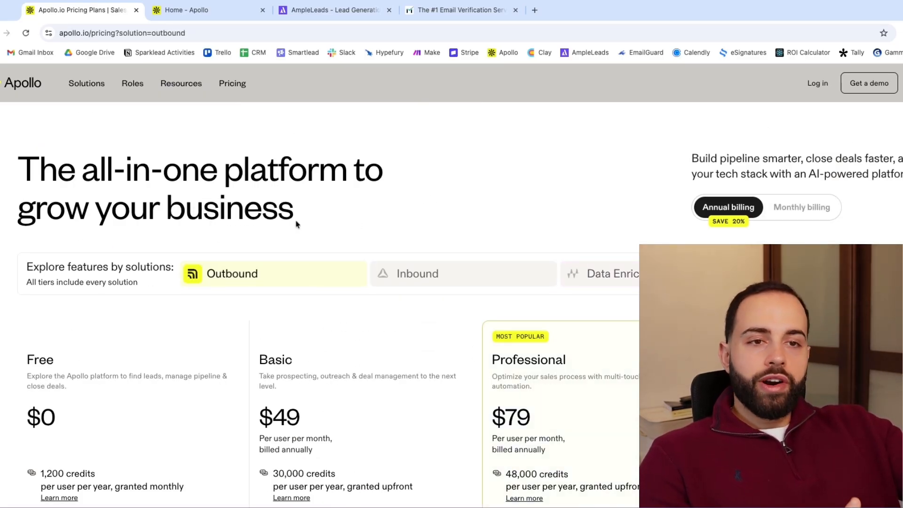
{"action": "scroll", "coordinate": [172, 325], "scroll_direction": "down", "scroll_amount": 2}
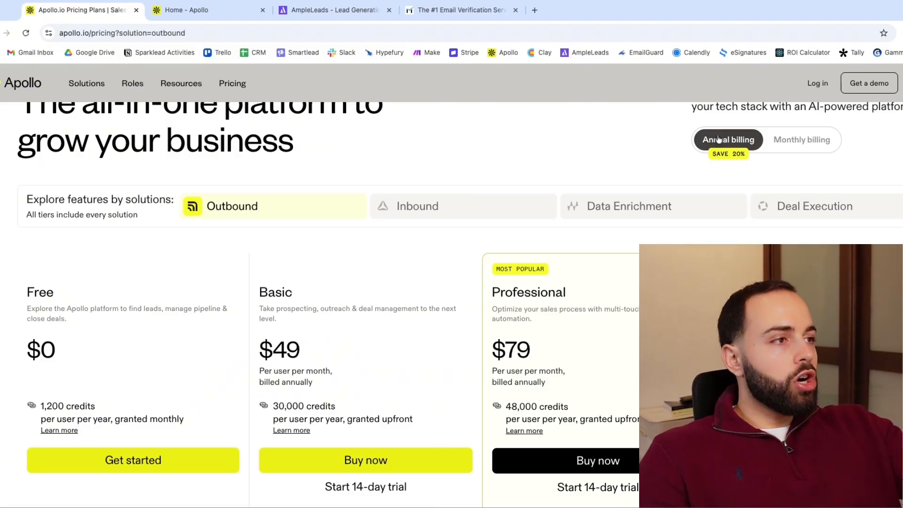
{"action": "scroll", "coordinate": [546, 201], "scroll_direction": "up", "scroll_amount": 2}
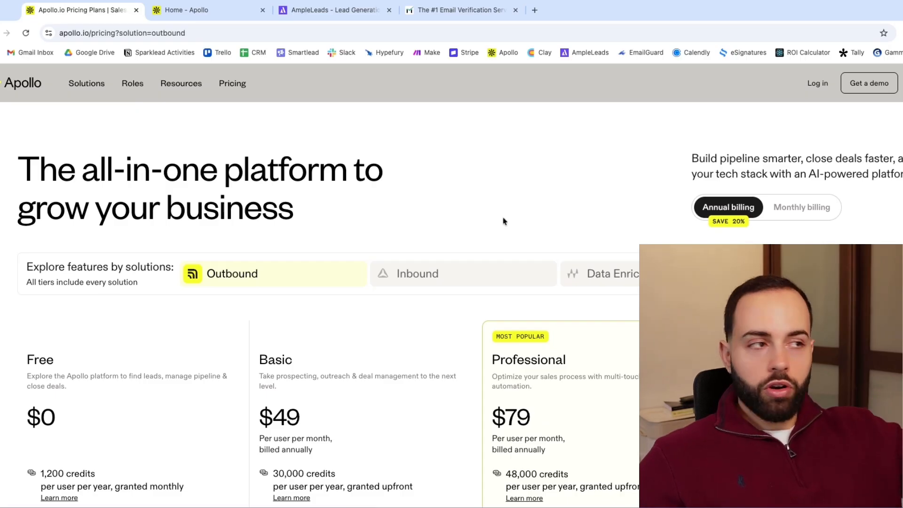
{"action": "left_click", "coordinate": [810, 207]}
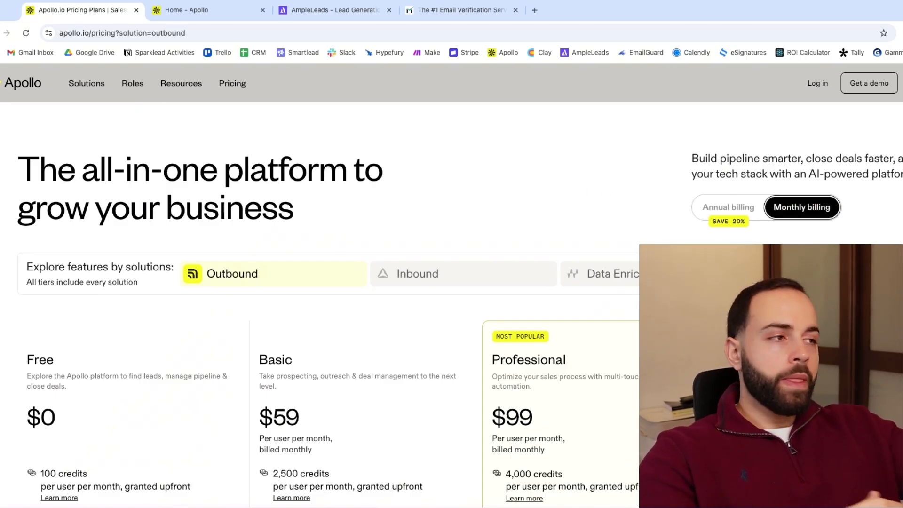
{"action": "left_click", "coordinate": [728, 208]}
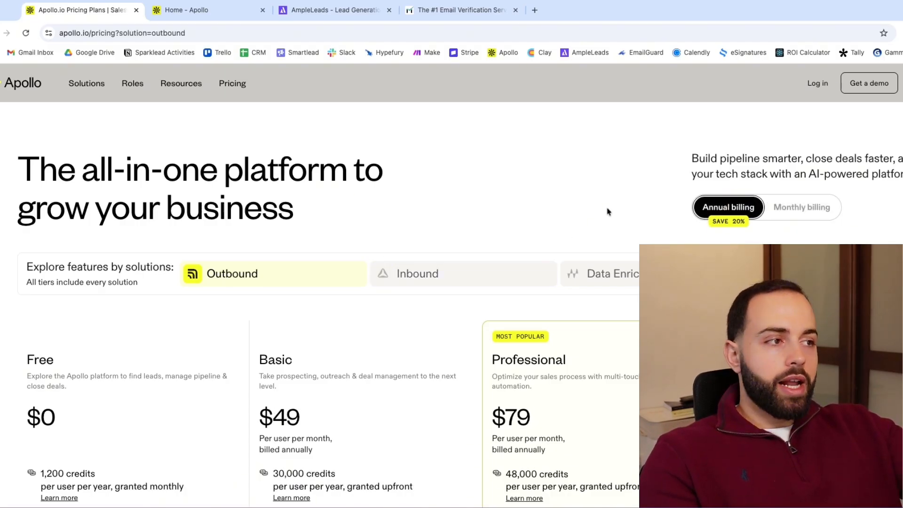
{"action": "left_click", "coordinate": [801, 207]}
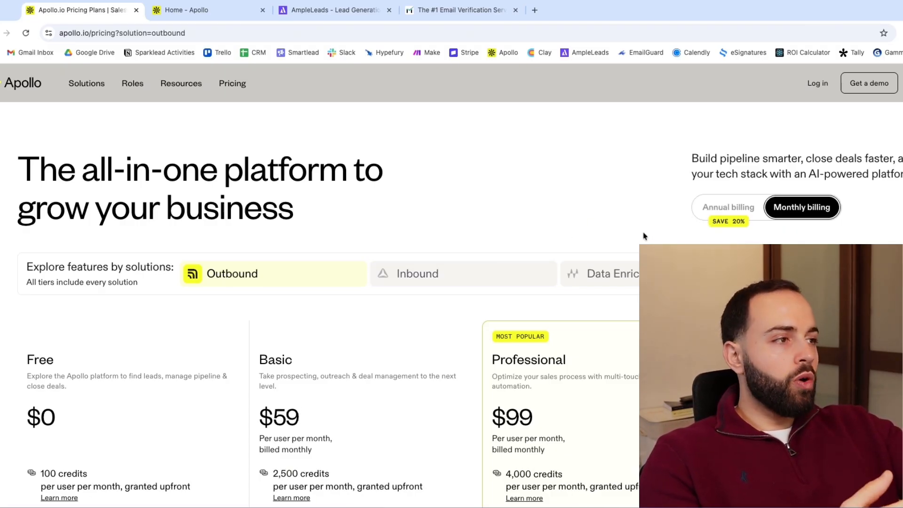
Step: Examine the Free plan's price and monthly credit allowance, highlighting them alongside the Basic plan's price
{"action": "scroll", "coordinate": [376, 299], "scroll_direction": "down", "scroll_amount": 1}
{"action": "scroll", "coordinate": [376, 298], "scroll_direction": "down", "scroll_amount": 3}
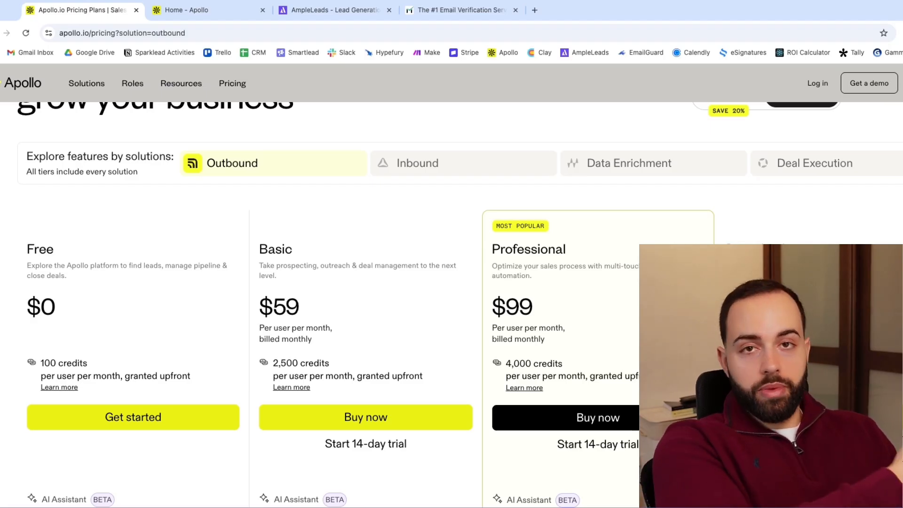
{"action": "triple_click", "coordinate": [15, 251]}
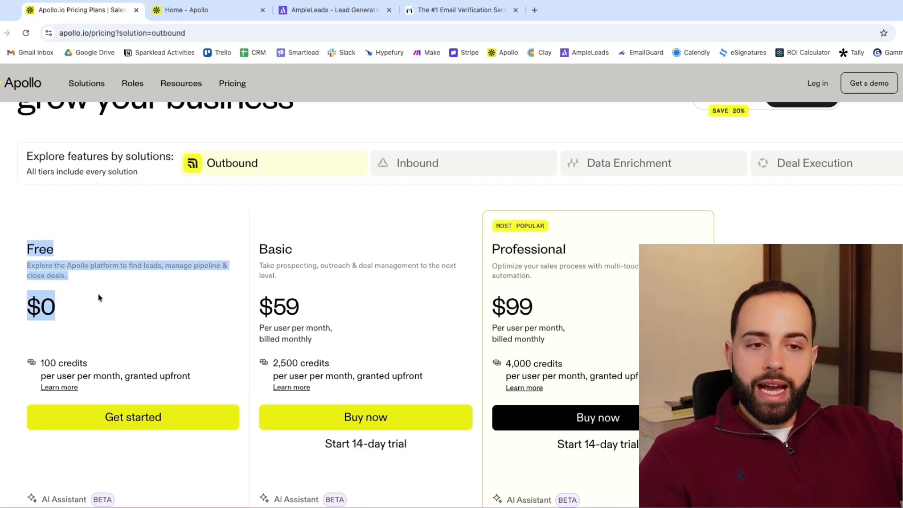
{"action": "triple_click", "coordinate": [16, 363]}
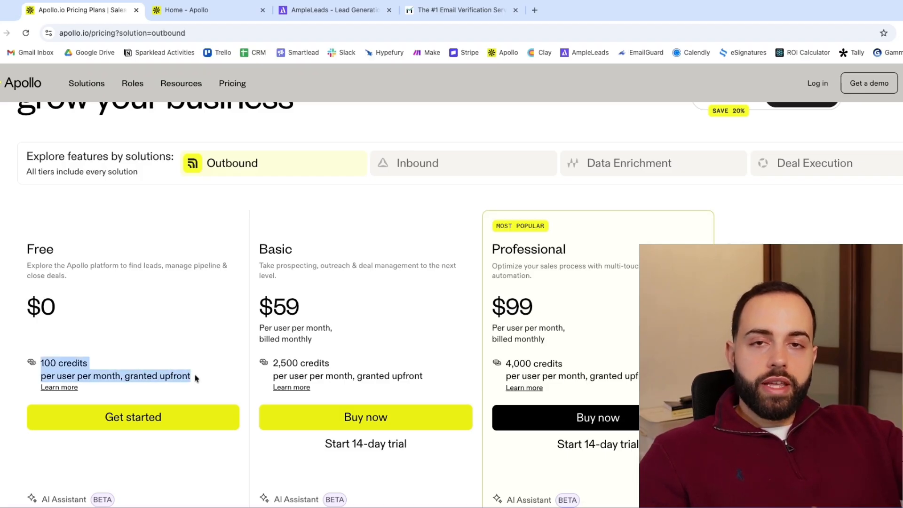
{"action": "left_click", "coordinate": [144, 305]}
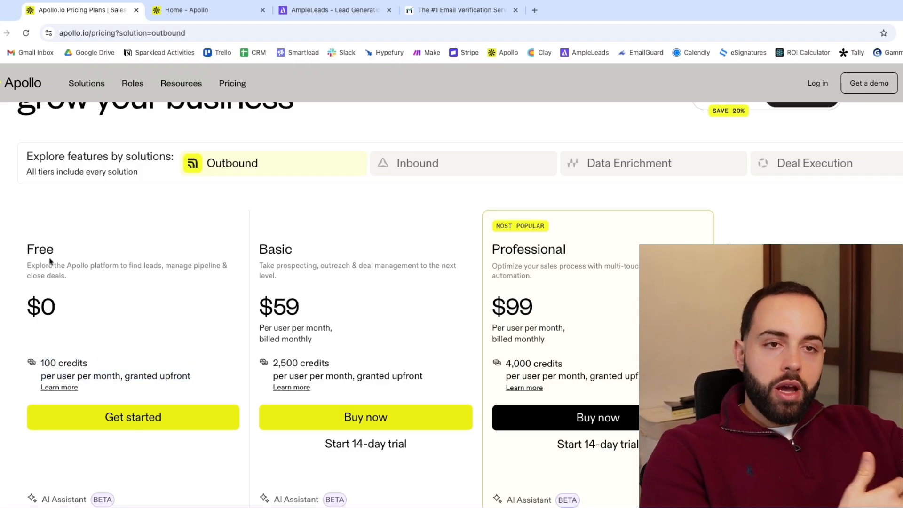
{"action": "triple_click", "coordinate": [21, 249]}
{"action": "left_click", "coordinate": [96, 222]}
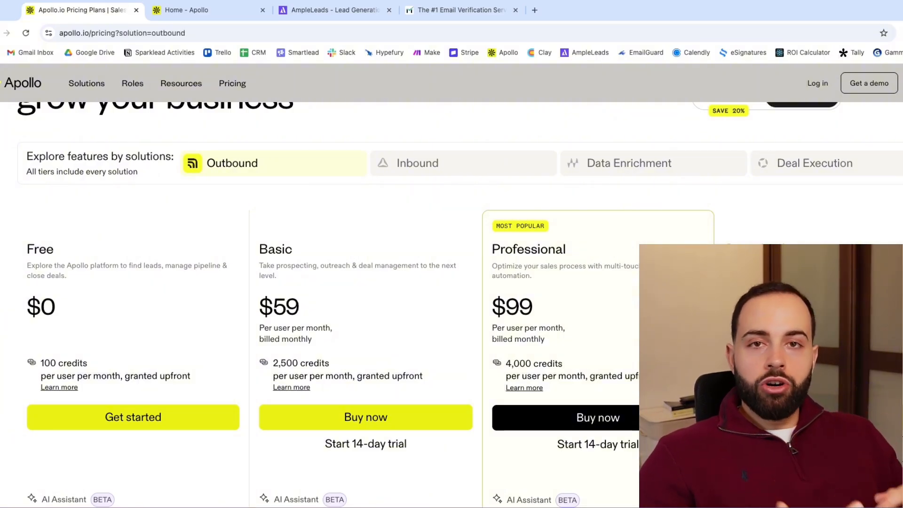
{"action": "triple_click", "coordinate": [19, 245]}
{"action": "triple_click", "coordinate": [251, 245]}
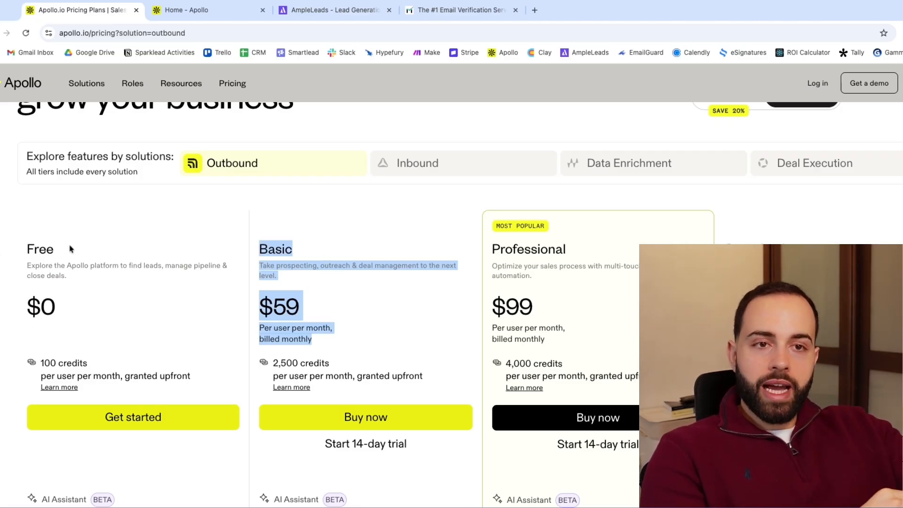
{"action": "left_click_drag", "start_coordinate": [16, 250], "coordinate": [55, 320]}
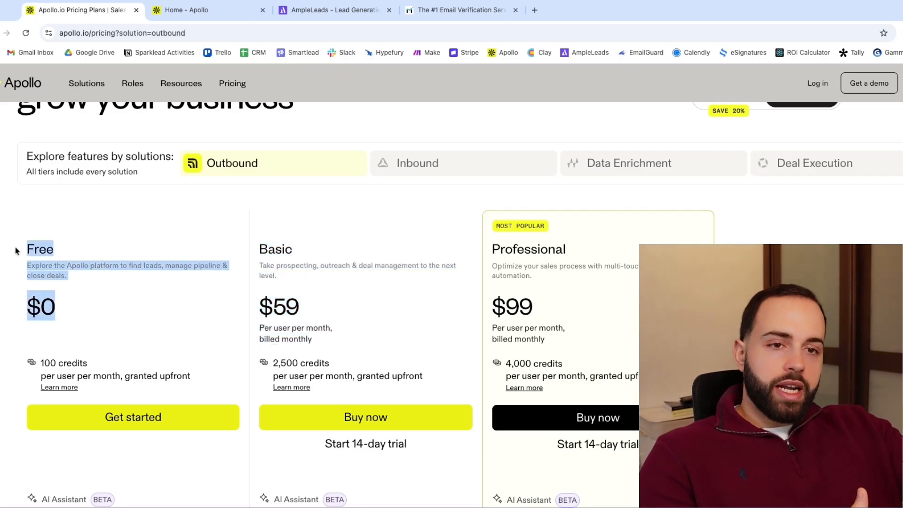
{"action": "left_click", "coordinate": [83, 251]}
{"action": "left_click_drag", "start_coordinate": [28, 246], "coordinate": [23, 248]}
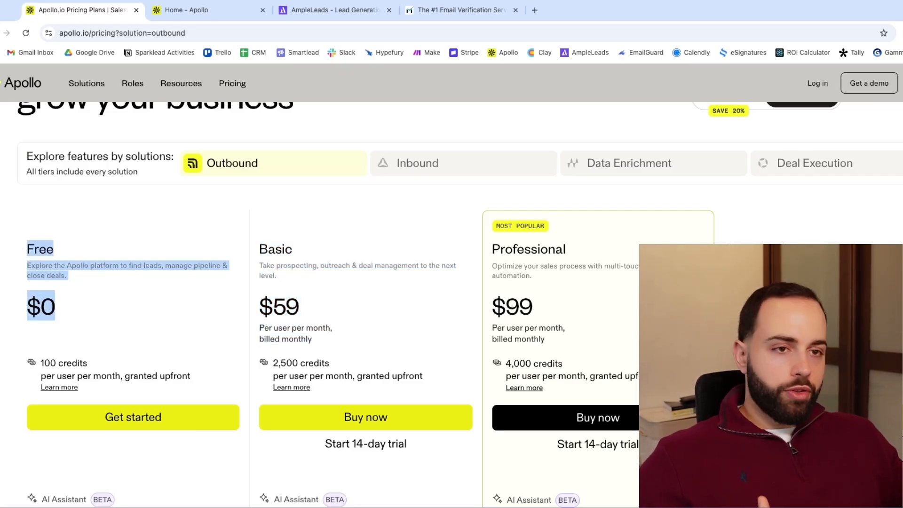
{"action": "left_click", "coordinate": [103, 304]}
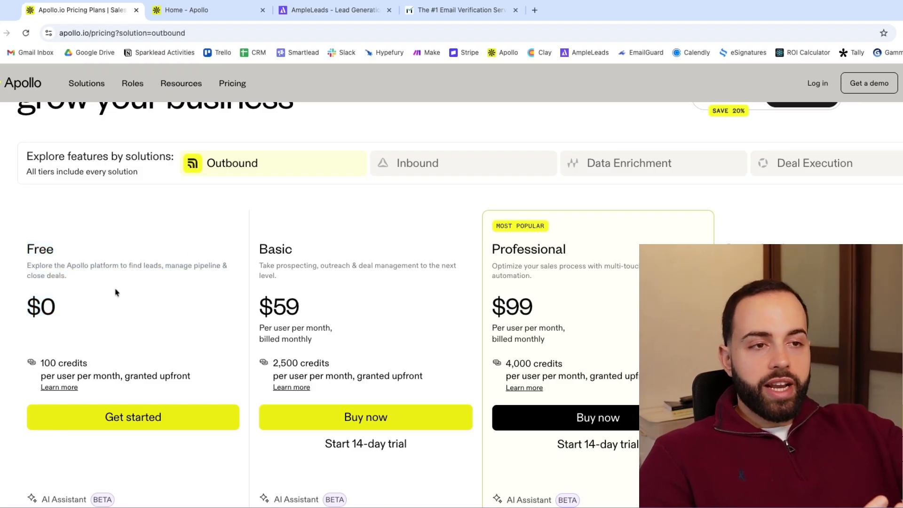
Step: Examine the Basic plan's monthly price and highlight its credit allowance per user
{"action": "mouse_move", "coordinate": [258, 250]}
{"action": "left_mouse_down"}
{"action": "mouse_move", "coordinate": [300, 309]}
{"action": "mouse_move", "coordinate": [333, 328]}
{"action": "left_mouse_up"}
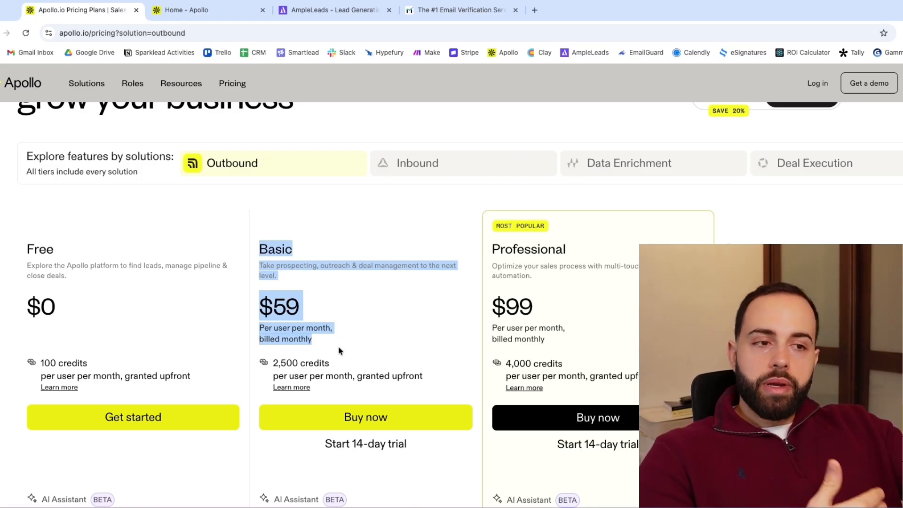
{"action": "left_click", "coordinate": [409, 362]}
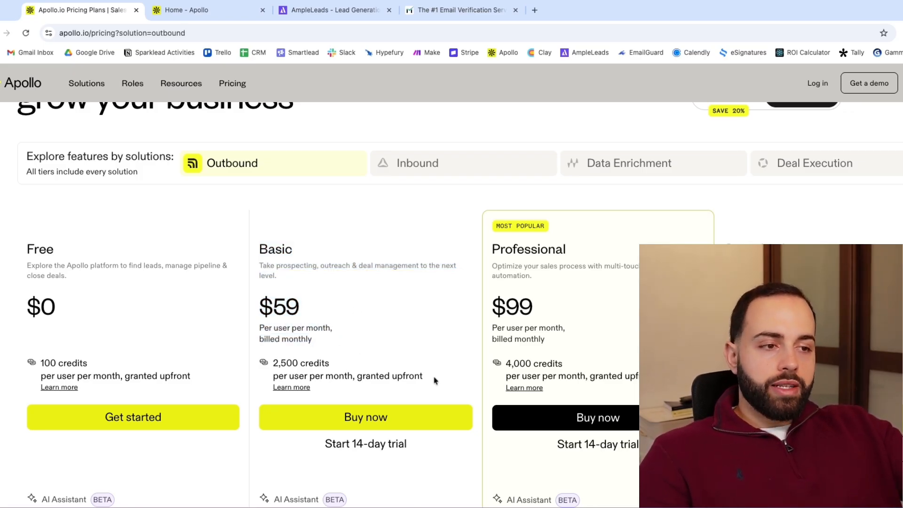
{"action": "left_click_drag", "start_coordinate": [434, 380], "coordinate": [273, 363]}
{"action": "left_click", "coordinate": [273, 223]}
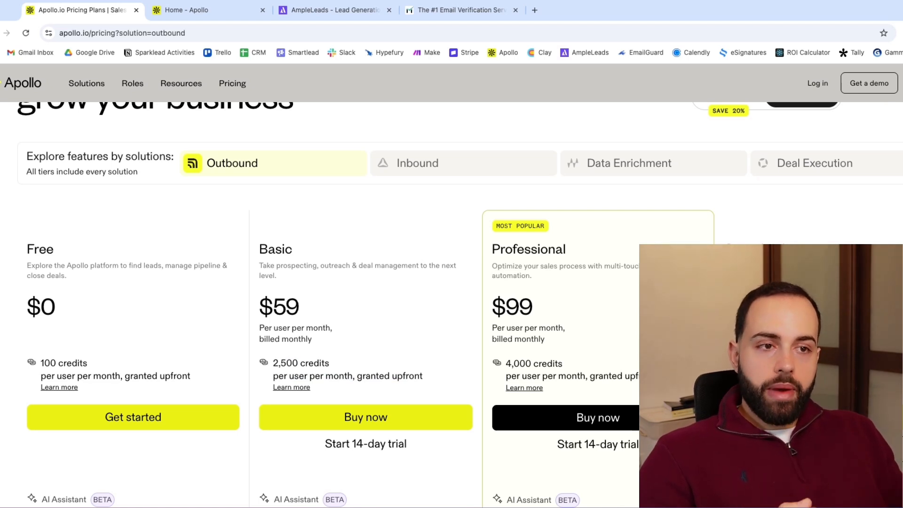
{"action": "left_click_drag", "start_coordinate": [430, 377], "coordinate": [300, 364]}
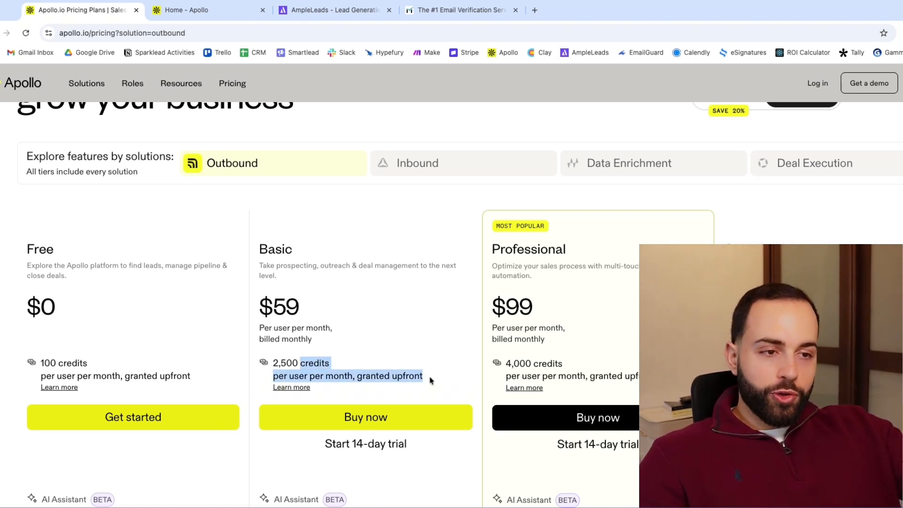
{"action": "left_click", "coordinate": [329, 352]}
{"action": "left_click_drag", "start_coordinate": [272, 361], "coordinate": [426, 380]}
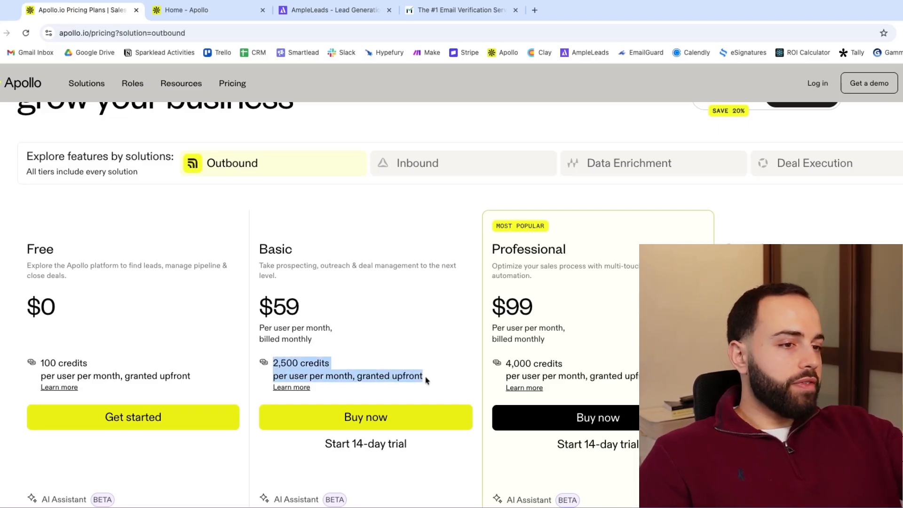
{"action": "left_click_drag", "start_coordinate": [272, 362], "coordinate": [414, 377]}
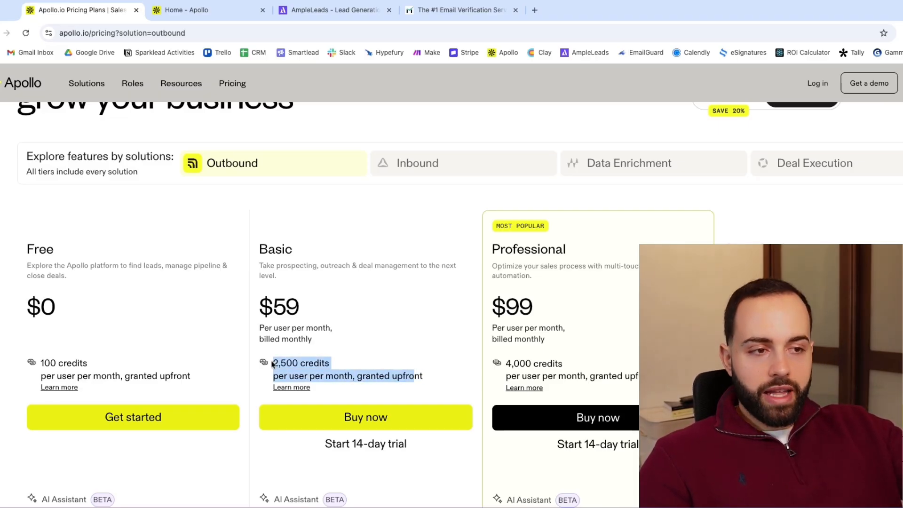
Step: Highlight the Basic plan's monthly credit allowance per user again and clear the highlighting
{"action": "left_click", "coordinate": [417, 349]}
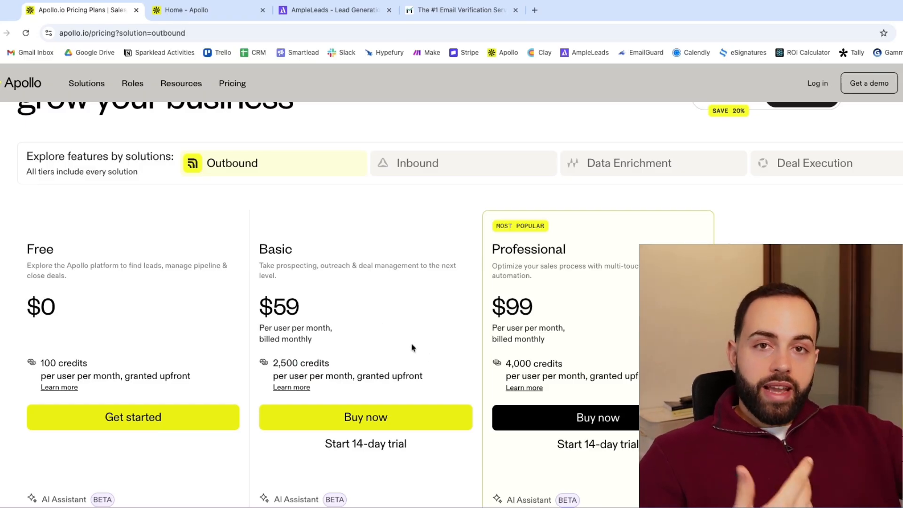
{"action": "left_click_drag", "start_coordinate": [432, 377], "coordinate": [286, 362]}
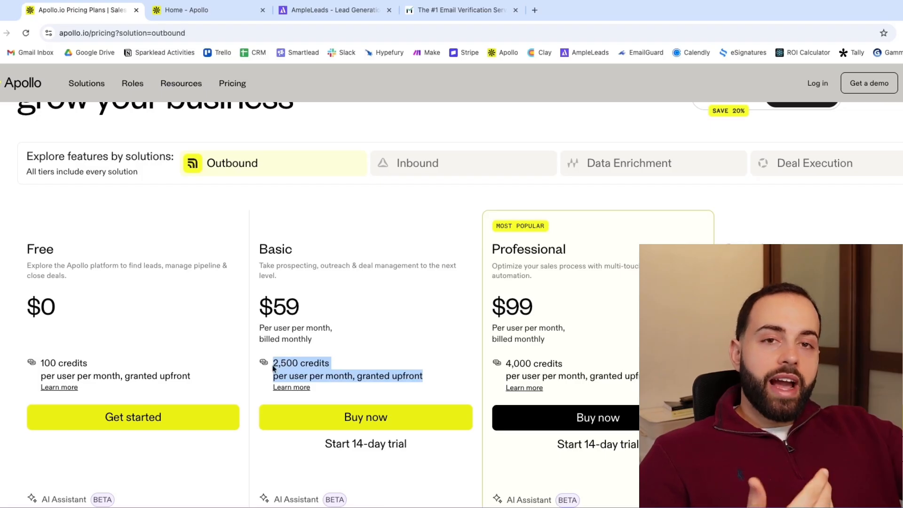
{"action": "left_click", "coordinate": [276, 262]}
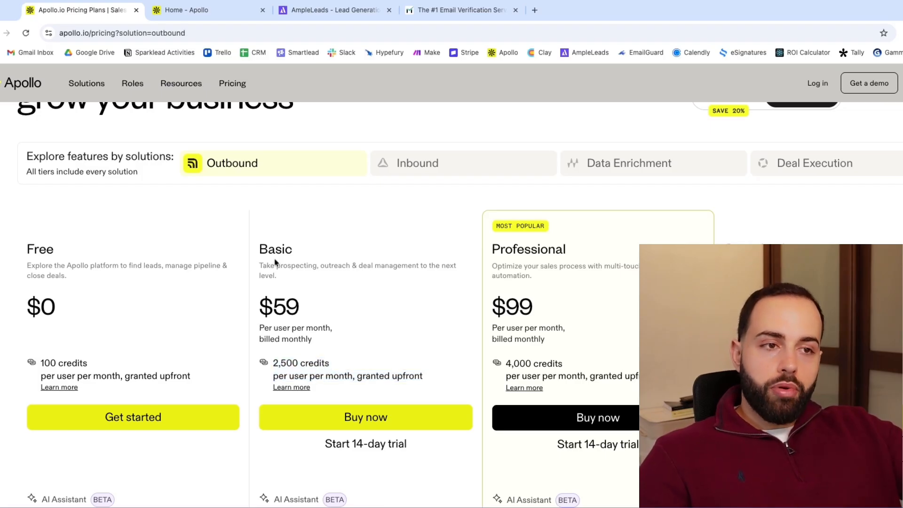
{"action": "triple_click", "coordinate": [438, 378]}
{"action": "left_click", "coordinate": [349, 283]}
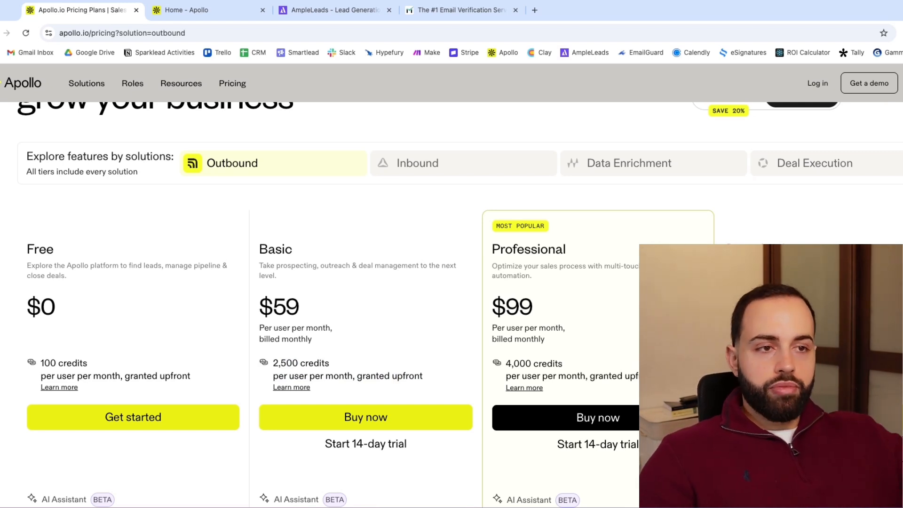
Step: Highlight the Basic plan's name, description and monthly price, and clear the highlighting
{"action": "left_click_drag", "start_coordinate": [258, 245], "coordinate": [312, 339]}
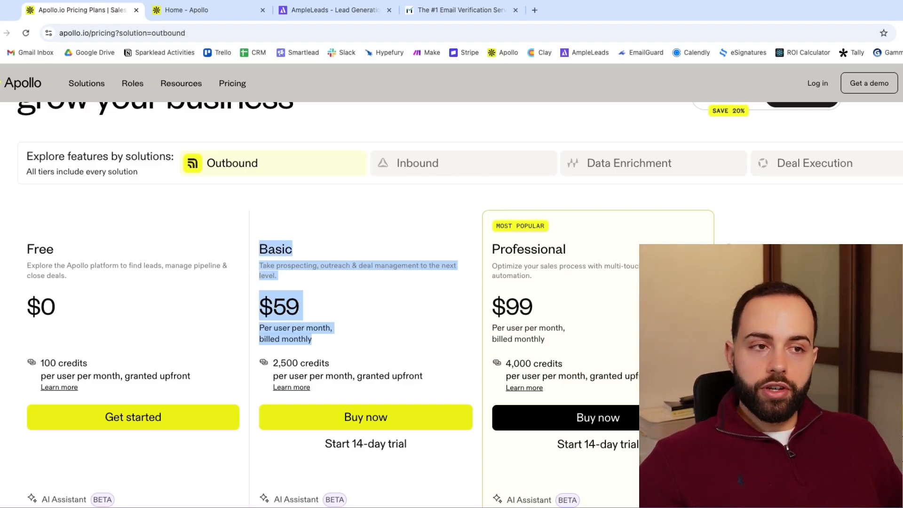
{"action": "scroll", "coordinate": [329, 447], "scroll_direction": "down", "scroll_amount": 1}
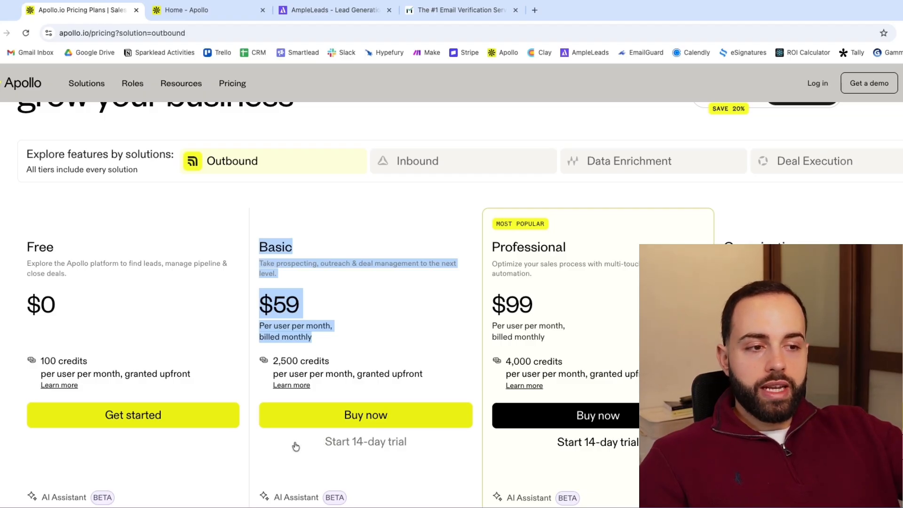
{"action": "left_click", "coordinate": [385, 251]}
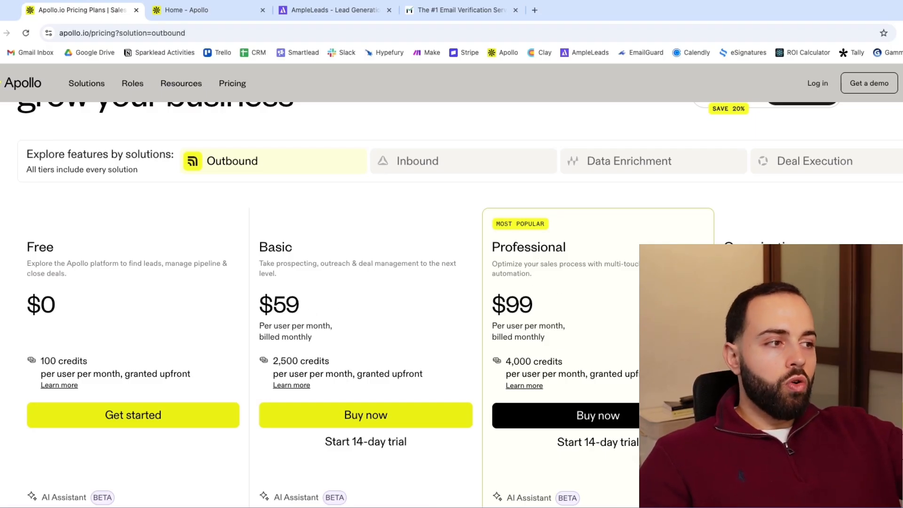
Step: Compare the feature lists of the Outbound plans and return to their prices
{"action": "scroll", "coordinate": [567, 330], "scroll_direction": "down", "scroll_amount": 5}
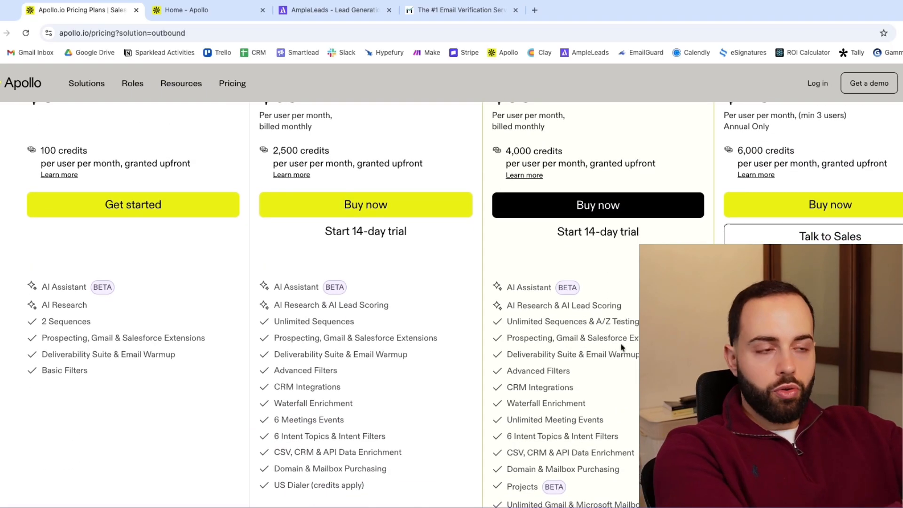
{"action": "scroll", "coordinate": [621, 344], "scroll_direction": "up", "scroll_amount": 3}
{"action": "scroll", "coordinate": [314, 361], "scroll_direction": "up", "scroll_amount": 4}
{"action": "scroll", "coordinate": [314, 361], "scroll_direction": "down", "scroll_amount": 3}
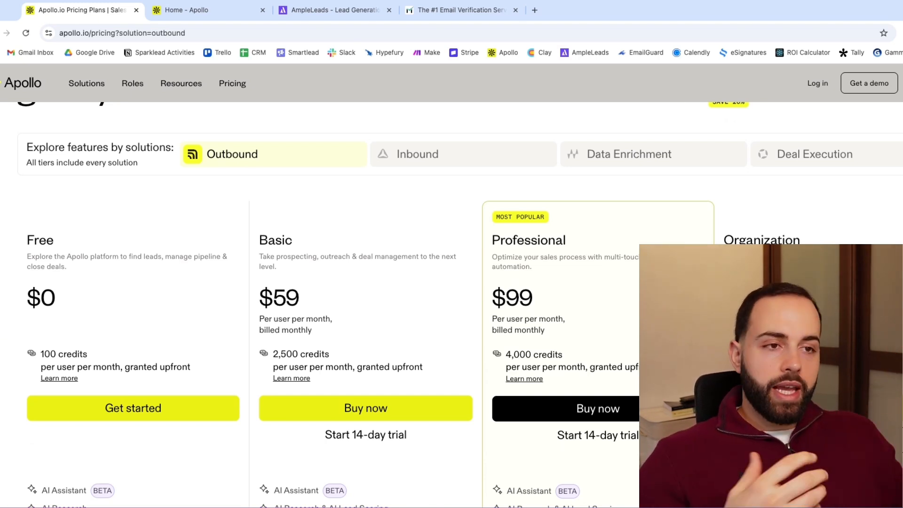
Step: Switch to Apollo's people search, collapse the Job Titles filter and look through the available filters
{"action": "left_click", "coordinate": [207, 10]}
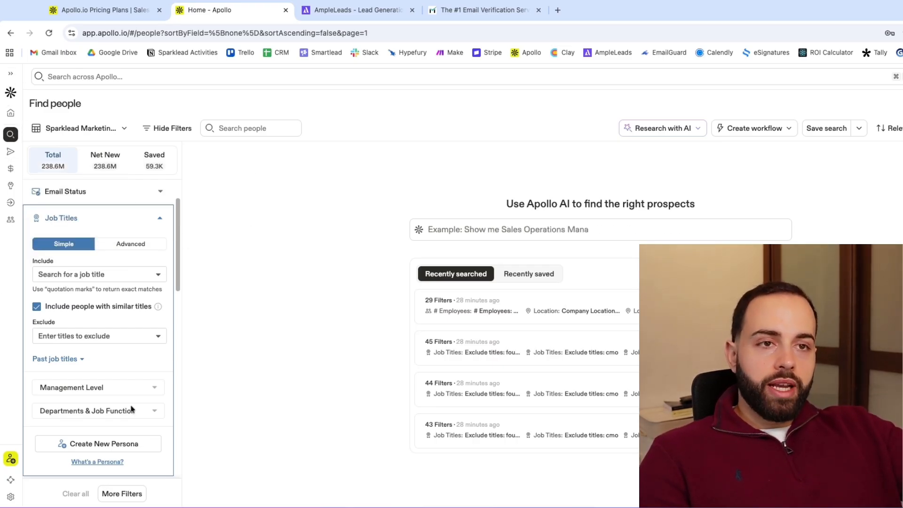
{"action": "left_click", "coordinate": [94, 218]}
{"action": "scroll", "coordinate": [101, 367], "scroll_direction": "down", "scroll_amount": 5}
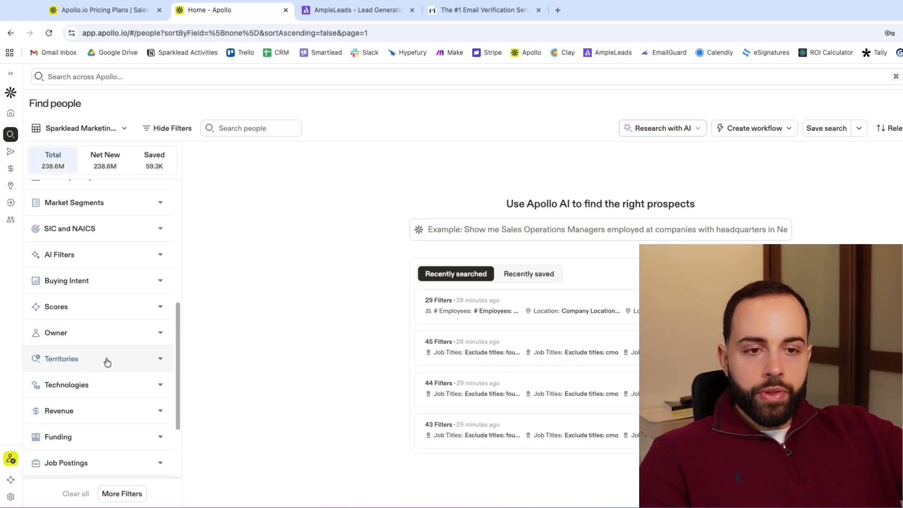
{"action": "scroll", "coordinate": [105, 356], "scroll_direction": "down", "scroll_amount": 3}
{"action": "scroll", "coordinate": [105, 357], "scroll_direction": "up", "scroll_amount": 10}
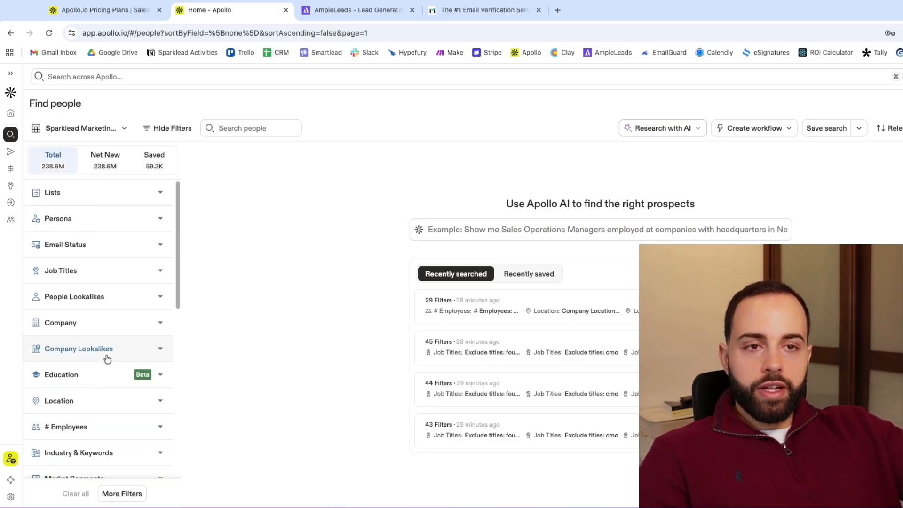
Step: Expand the main navigation, collapse Prospect & enrich, and examine the entries under Engage and Win deals
{"action": "left_click", "coordinate": [11, 74]}
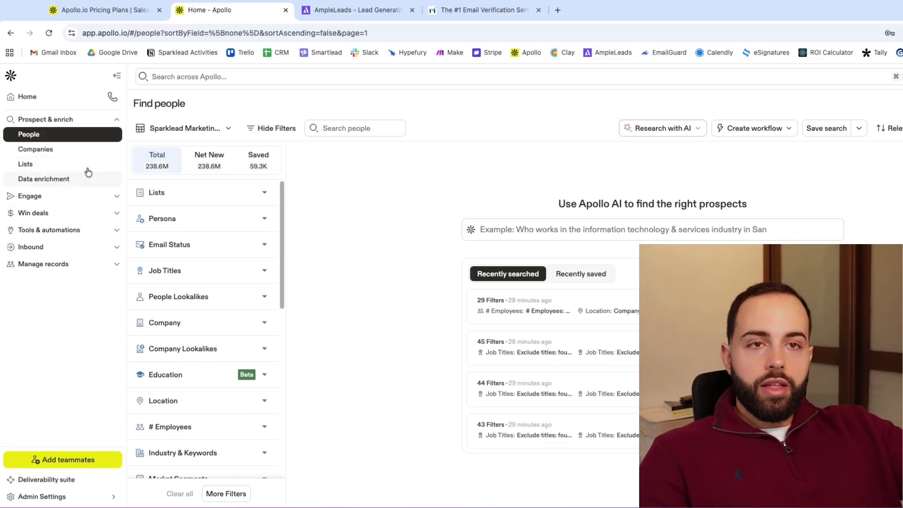
{"action": "left_click", "coordinate": [115, 120]}
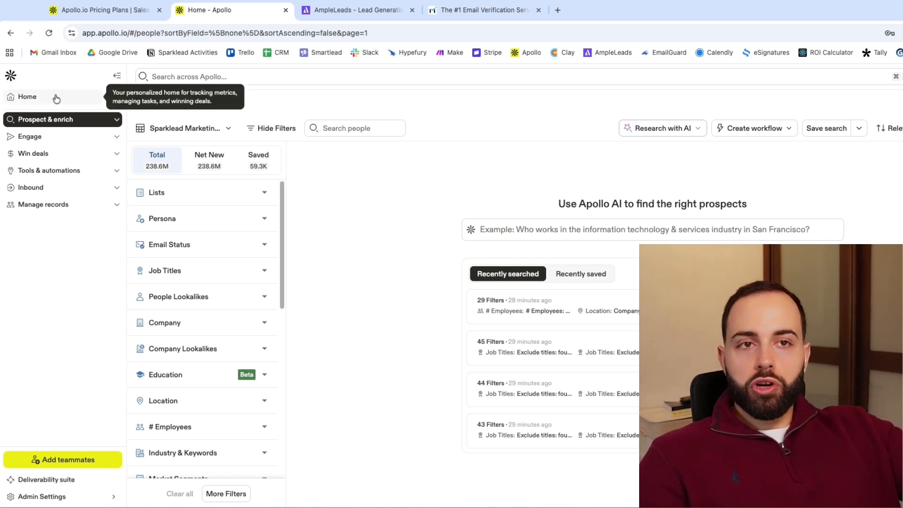
{"action": "left_click", "coordinate": [113, 138]}
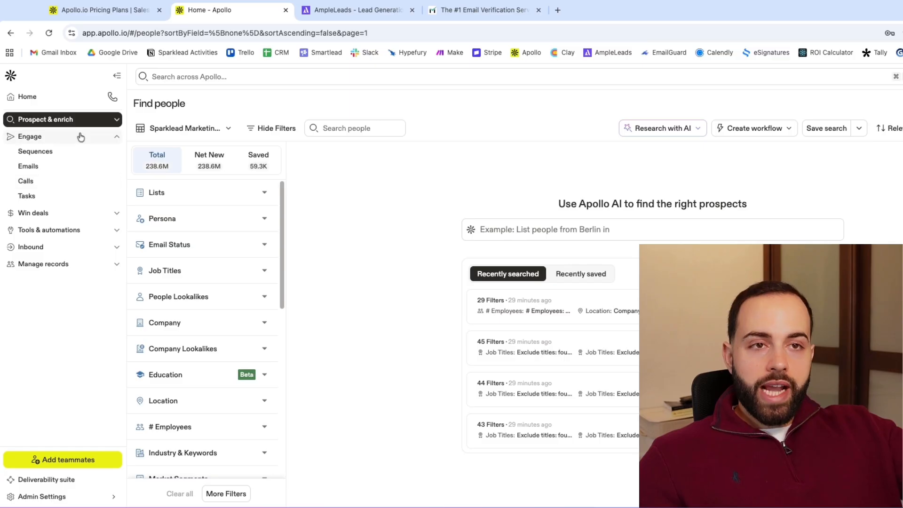
{"action": "left_click", "coordinate": [108, 136]}
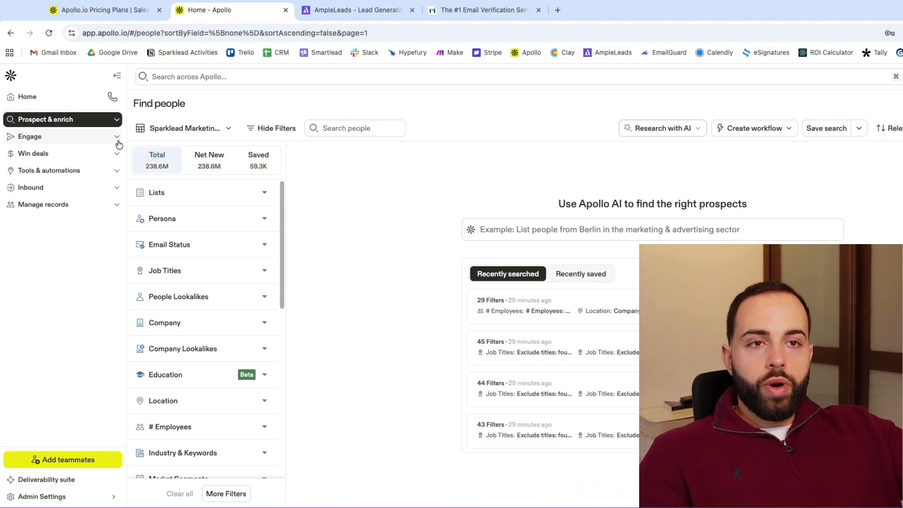
{"action": "left_click", "coordinate": [116, 154]}
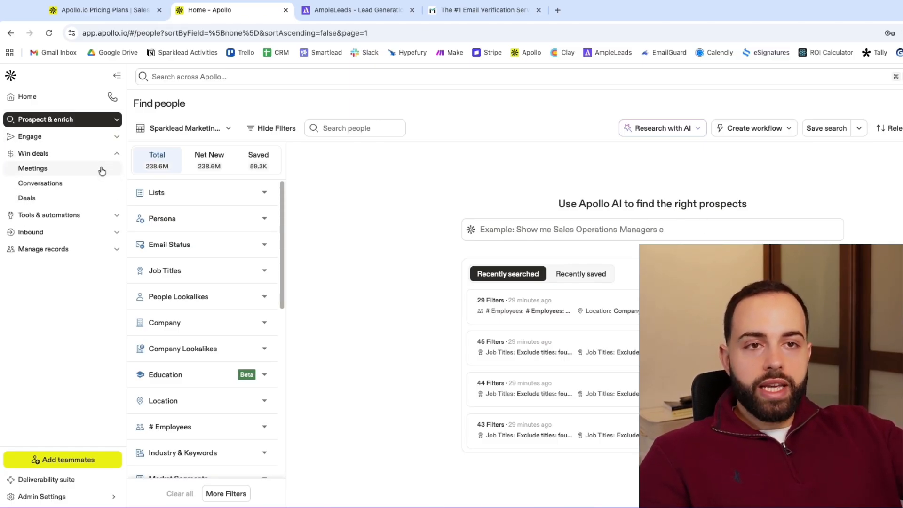
{"action": "left_click", "coordinate": [117, 154]}
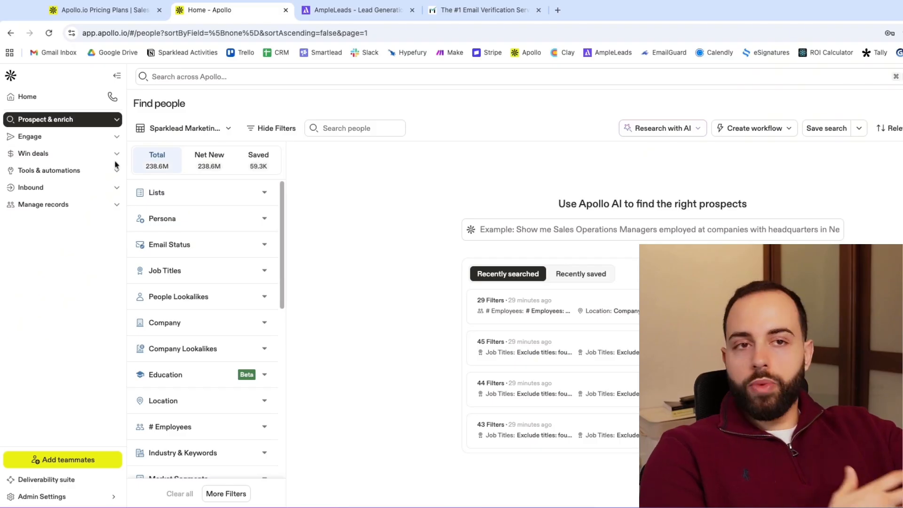
Step: Examine the entries under Tools & automations and Inbound, collapsing each section again
{"action": "left_click", "coordinate": [116, 170]}
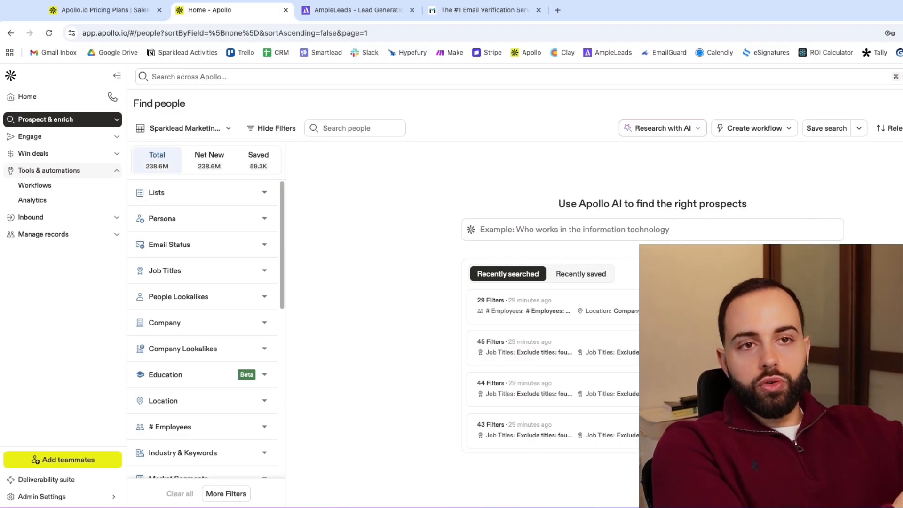
{"action": "left_click", "coordinate": [49, 170]}
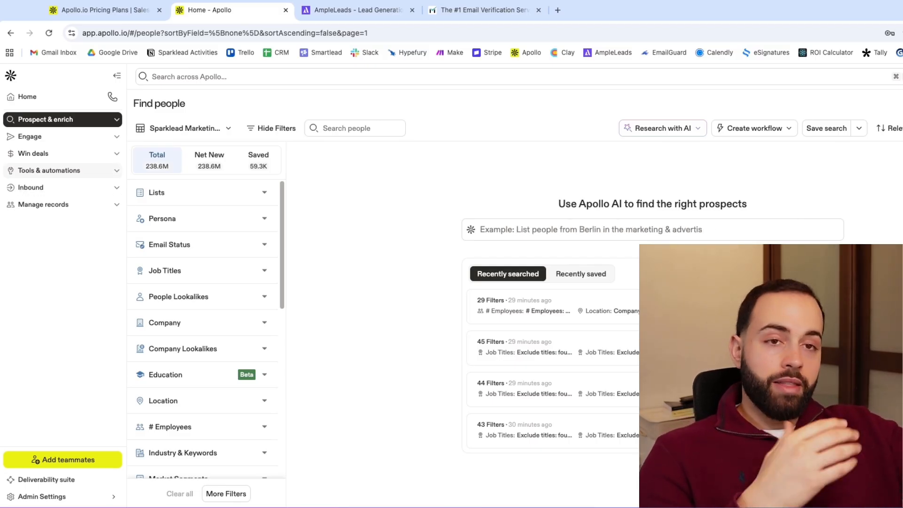
{"action": "left_click", "coordinate": [115, 187]}
{"action": "left_click", "coordinate": [115, 188]}
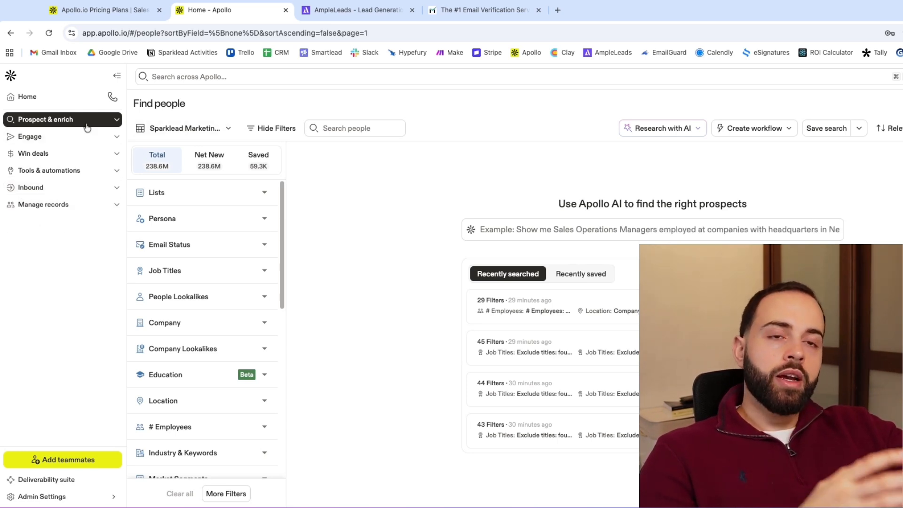
Step: Expand Prospect & enrich, view the Companies search and return to the People search
{"action": "left_click", "coordinate": [116, 119]}
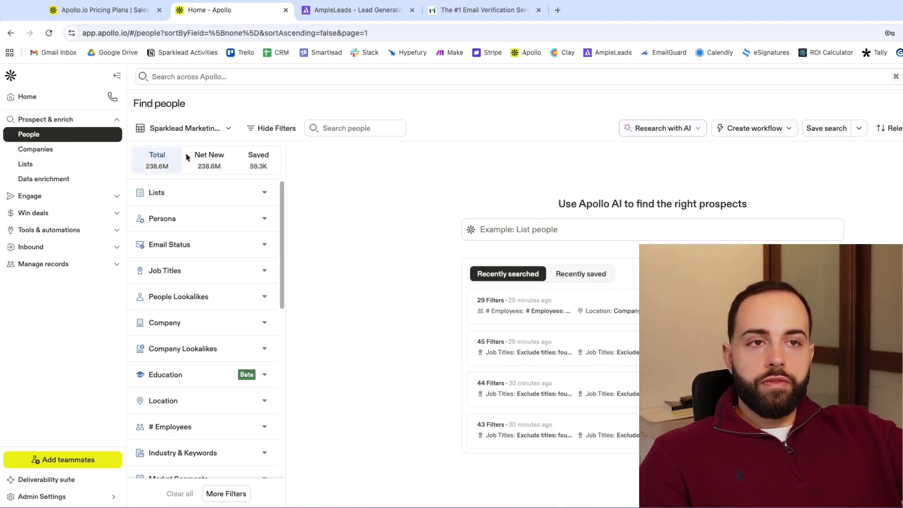
{"action": "left_click", "coordinate": [71, 151]}
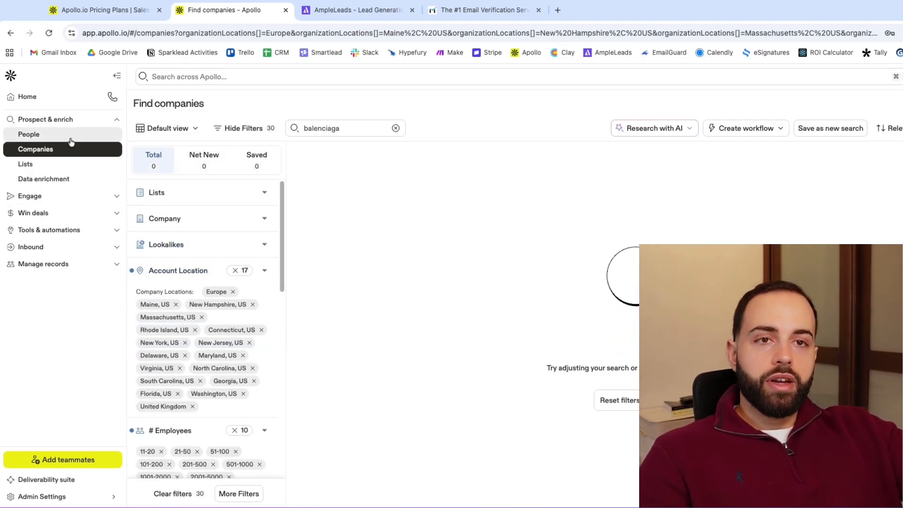
{"action": "left_click", "coordinate": [91, 132]}
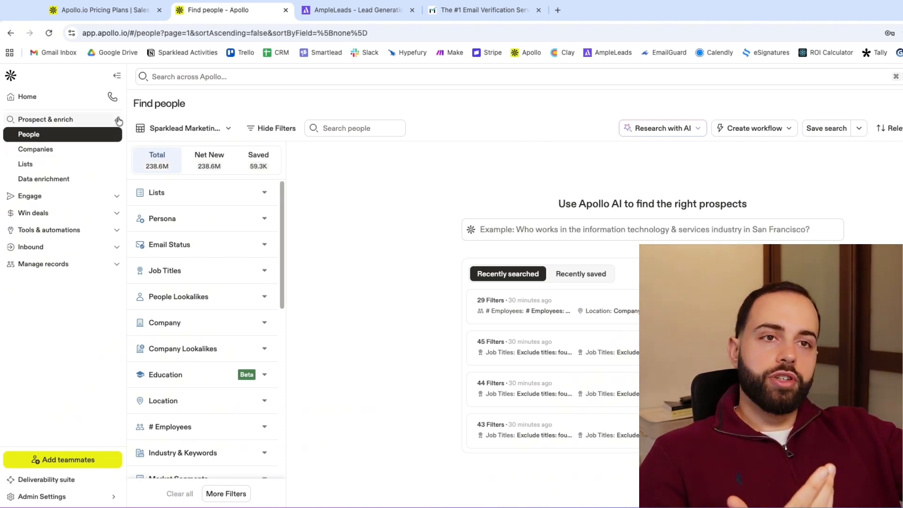
Step: Collapse the main navigation and look through the list of people search filters
{"action": "left_click", "coordinate": [117, 77]}
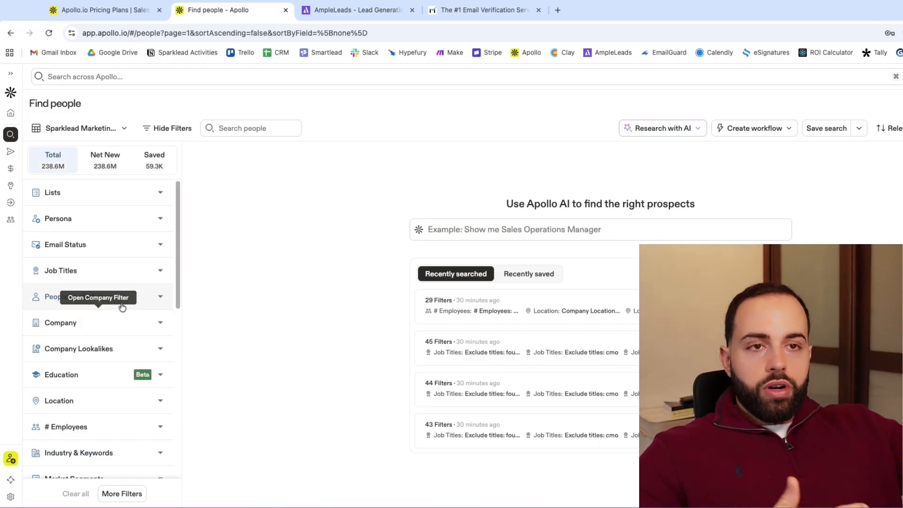
{"action": "scroll", "coordinate": [114, 273], "scroll_direction": "down", "scroll_amount": 7}
{"action": "scroll", "coordinate": [114, 273], "scroll_direction": "up", "scroll_amount": 7}
{"action": "scroll", "coordinate": [115, 274], "scroll_direction": "down", "scroll_amount": 3}
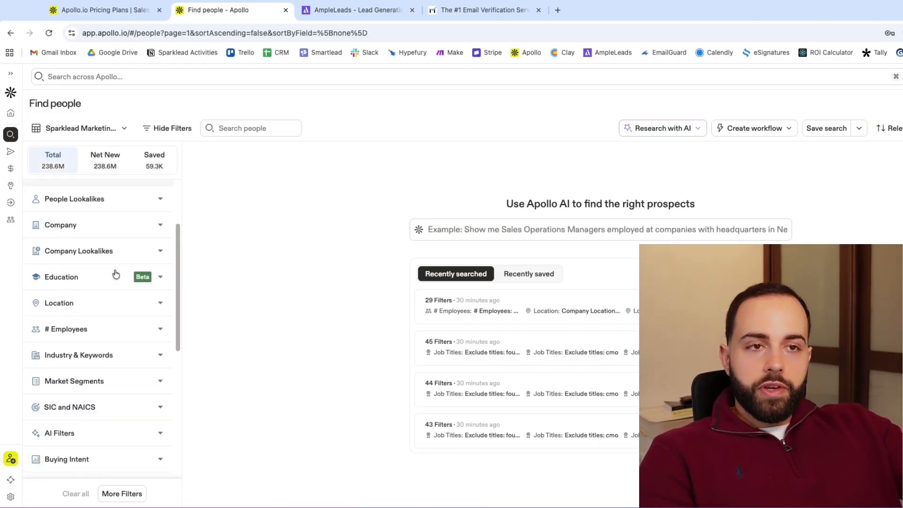
{"action": "scroll", "coordinate": [116, 274], "scroll_direction": "up", "scroll_amount": 3}
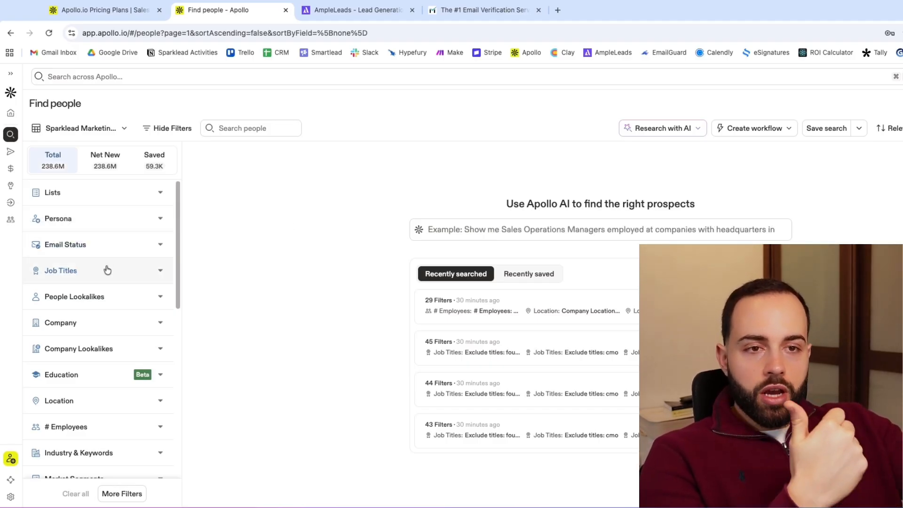
{"action": "scroll", "coordinate": [107, 270], "scroll_direction": "down", "scroll_amount": 1}
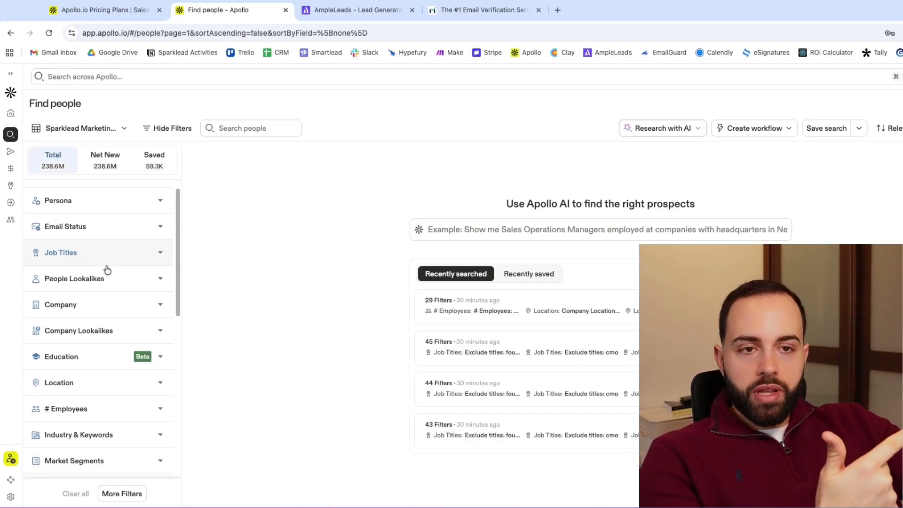
Step: Examine the Company filter's options, including the include and exclude company lists, and collapse the filter
{"action": "left_click", "coordinate": [116, 306]}
{"action": "scroll", "coordinate": [111, 331], "scroll_direction": "down", "scroll_amount": 1}
{"action": "scroll", "coordinate": [111, 337], "scroll_direction": "down", "scroll_amount": 1}
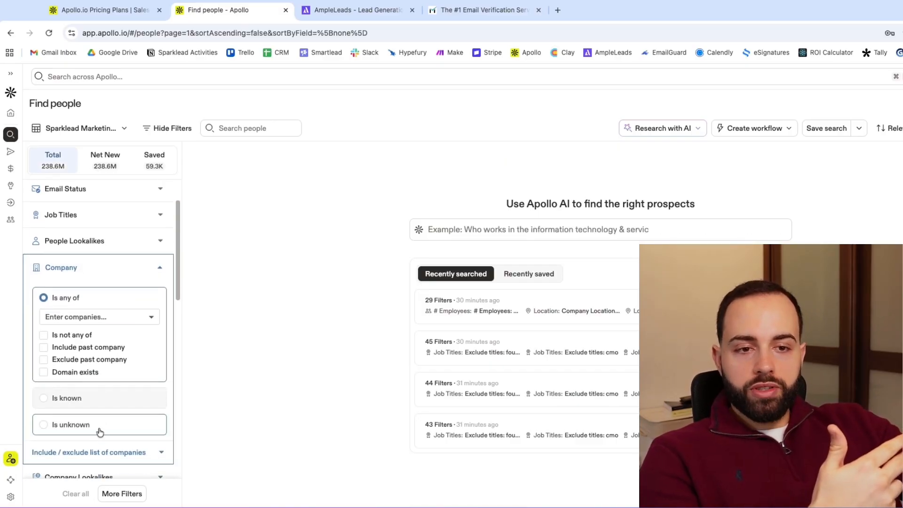
{"action": "left_click", "coordinate": [102, 450]}
{"action": "scroll", "coordinate": [105, 409], "scroll_direction": "down", "scroll_amount": 3}
{"action": "scroll", "coordinate": [102, 367], "scroll_direction": "up", "scroll_amount": 1}
{"action": "scroll", "coordinate": [103, 367], "scroll_direction": "down", "scroll_amount": 5}
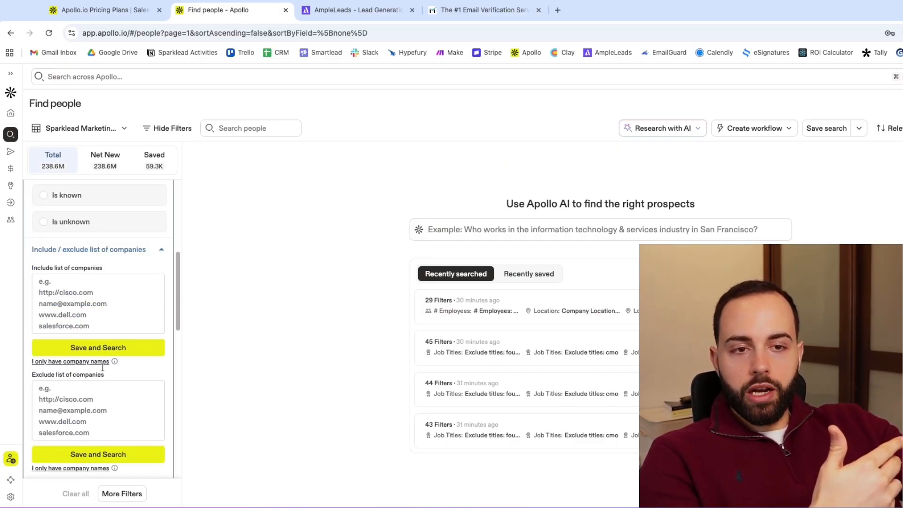
{"action": "scroll", "coordinate": [104, 361], "scroll_direction": "up", "scroll_amount": 12}
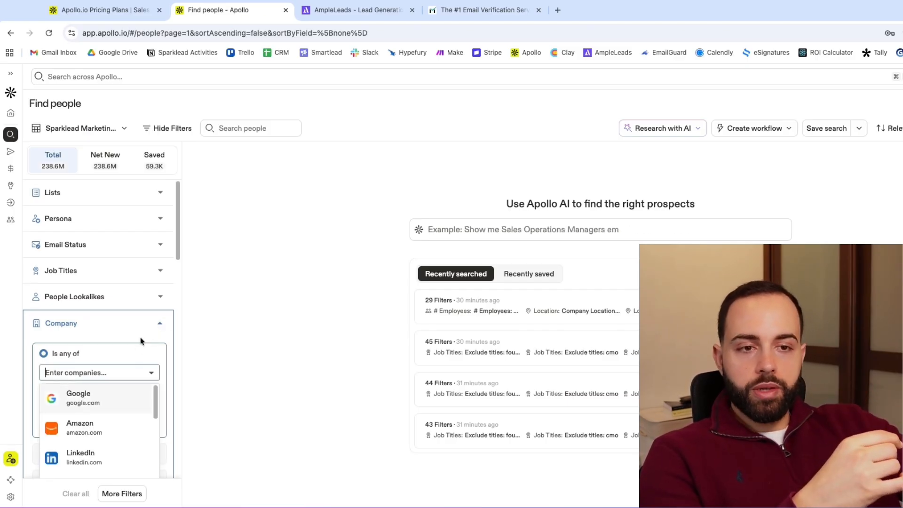
{"action": "left_click", "coordinate": [149, 324]}
Step: Examine the Company Lookalikes filter, collapse it and continue to the Location filter
{"action": "scroll", "coordinate": [129, 335], "scroll_direction": "down", "scroll_amount": 3}
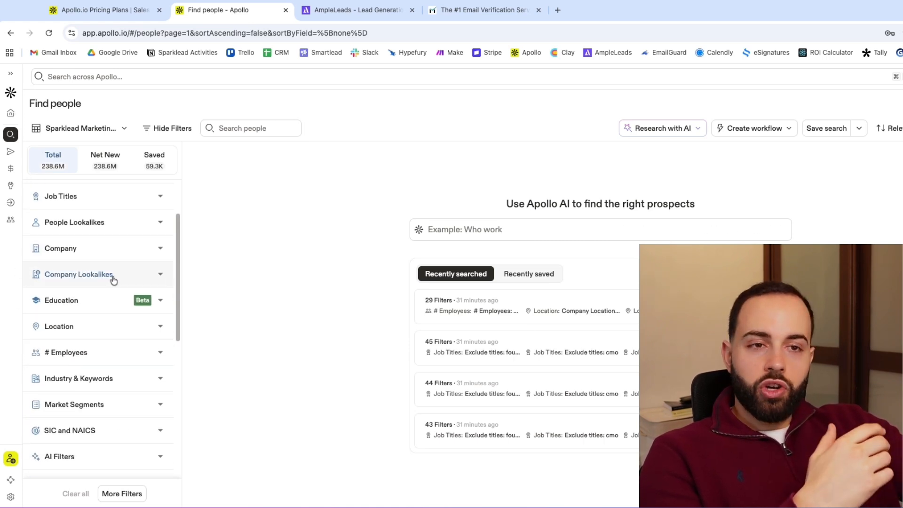
{"action": "left_click", "coordinate": [140, 275]}
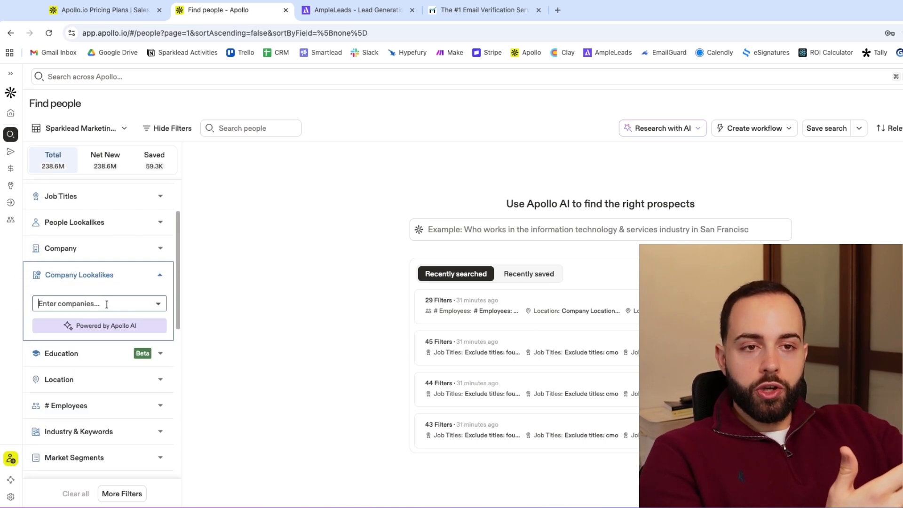
{"action": "left_click", "coordinate": [165, 269]}
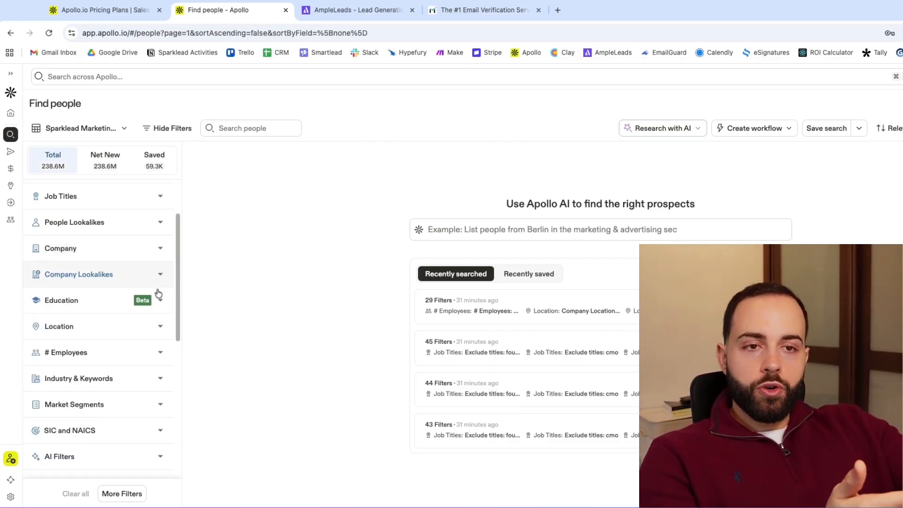
{"action": "scroll", "coordinate": [134, 310], "scroll_direction": "down", "scroll_amount": 1}
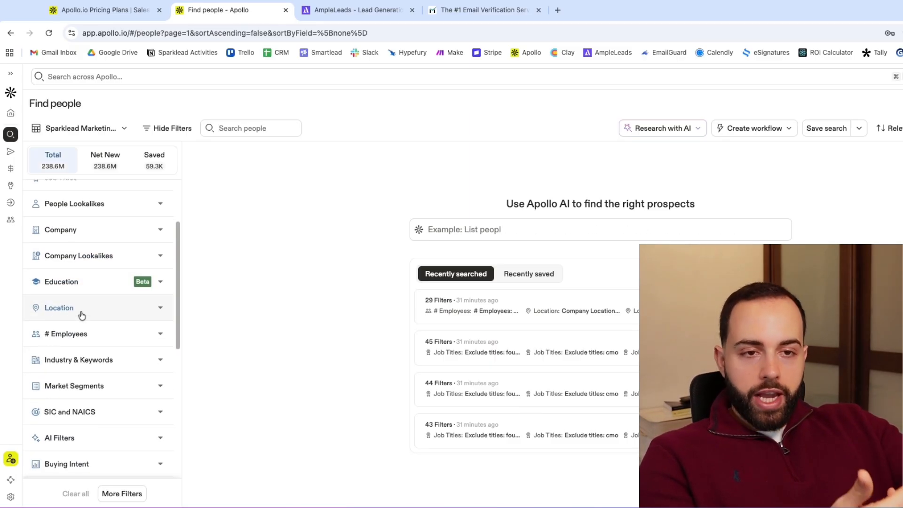
Step: Look through the remaining people search filters, examine the Revenue filter's options and collapse it
{"action": "scroll", "coordinate": [82, 315], "scroll_direction": "down", "scroll_amount": 2}
{"action": "scroll", "coordinate": [119, 324], "scroll_direction": "down", "scroll_amount": 1}
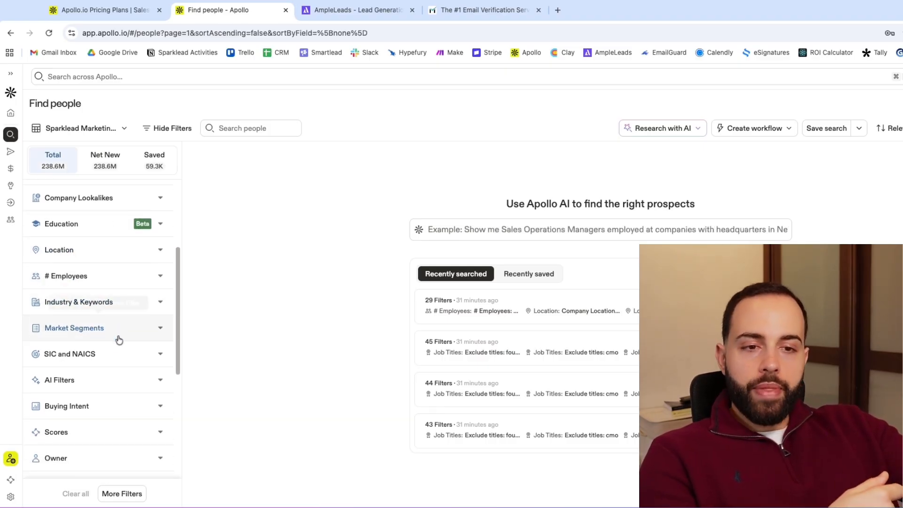
{"action": "scroll", "coordinate": [134, 308], "scroll_direction": "down", "scroll_amount": 2}
{"action": "scroll", "coordinate": [109, 301], "scroll_direction": "down", "scroll_amount": 1}
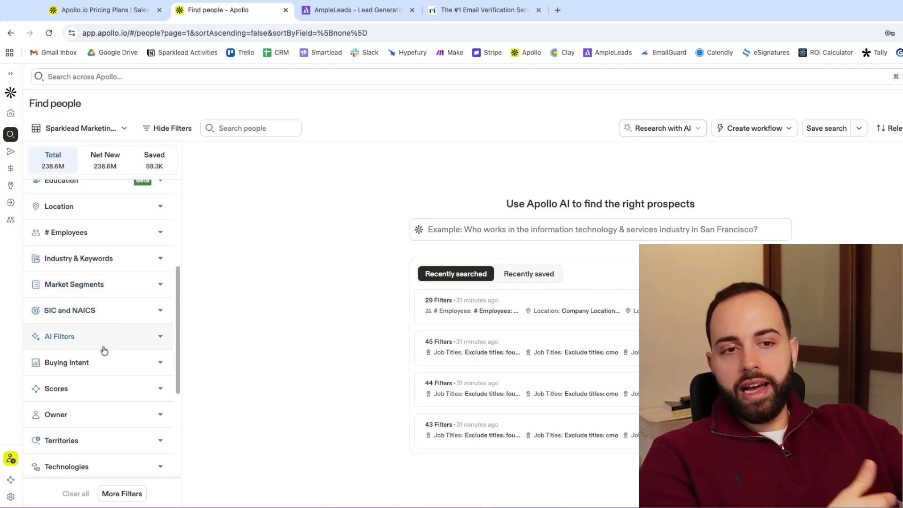
{"action": "scroll", "coordinate": [104, 367], "scroll_direction": "down", "scroll_amount": 5}
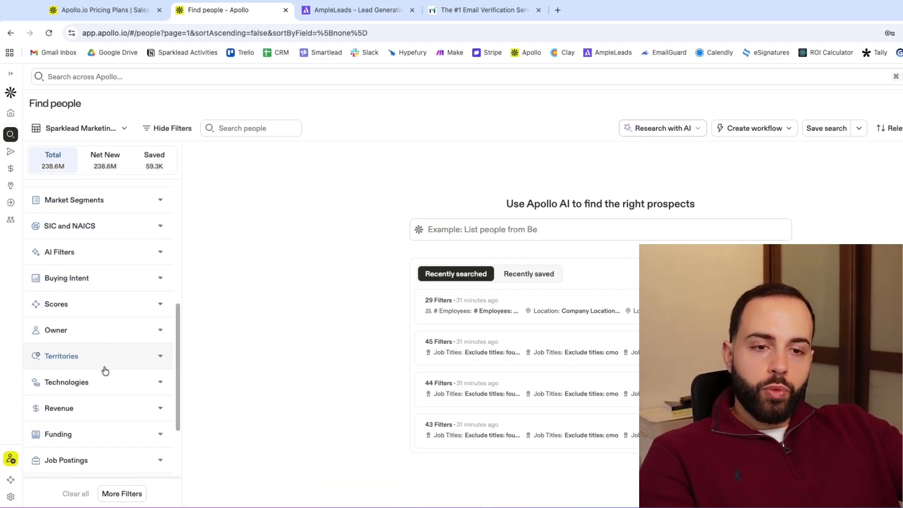
{"action": "scroll", "coordinate": [105, 371], "scroll_direction": "down", "scroll_amount": 5}
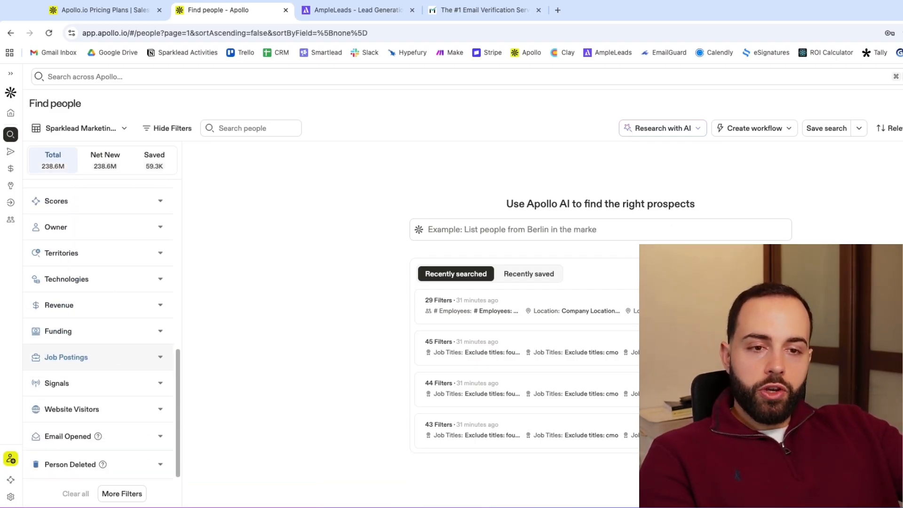
{"action": "left_click", "coordinate": [136, 308]}
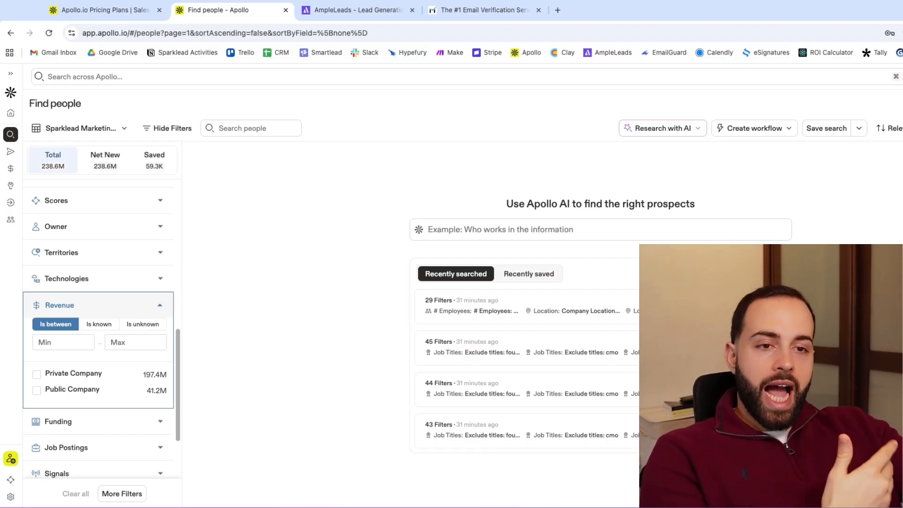
{"action": "left_click", "coordinate": [139, 306]}
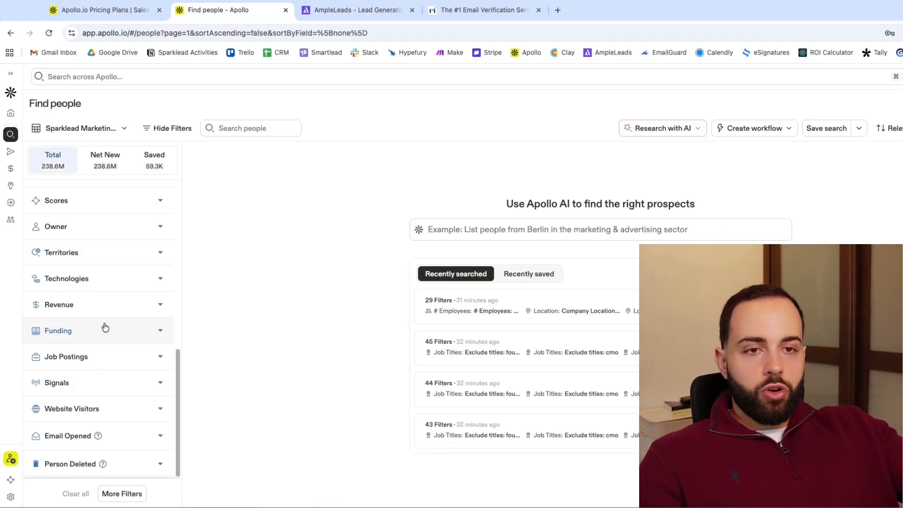
Step: Filter the people search by the Shopify technology
{"action": "scroll", "coordinate": [117, 336], "scroll_direction": "up", "scroll_amount": 1}
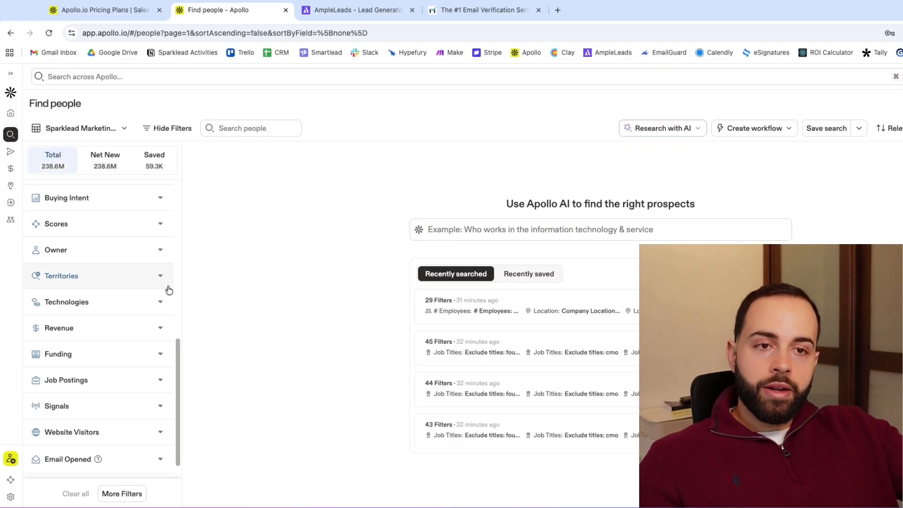
{"action": "left_click", "coordinate": [146, 303]}
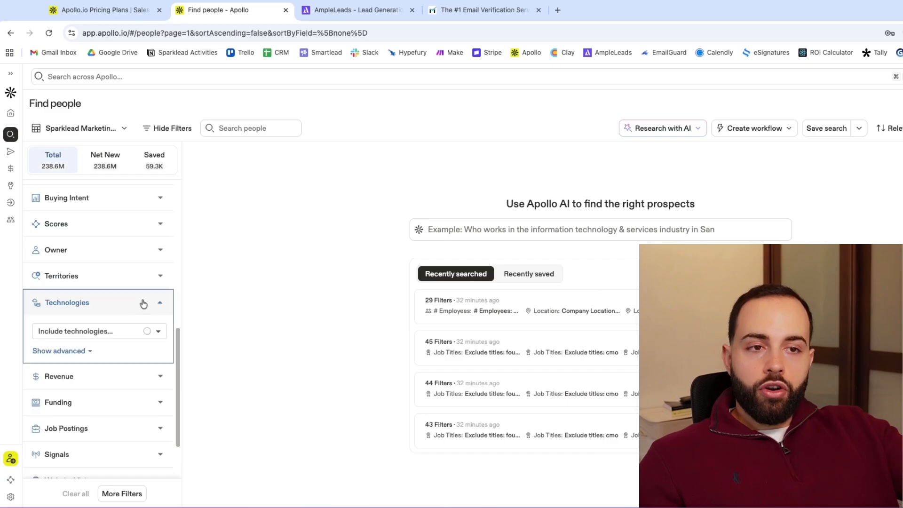
{"action": "left_click", "coordinate": [150, 332]}
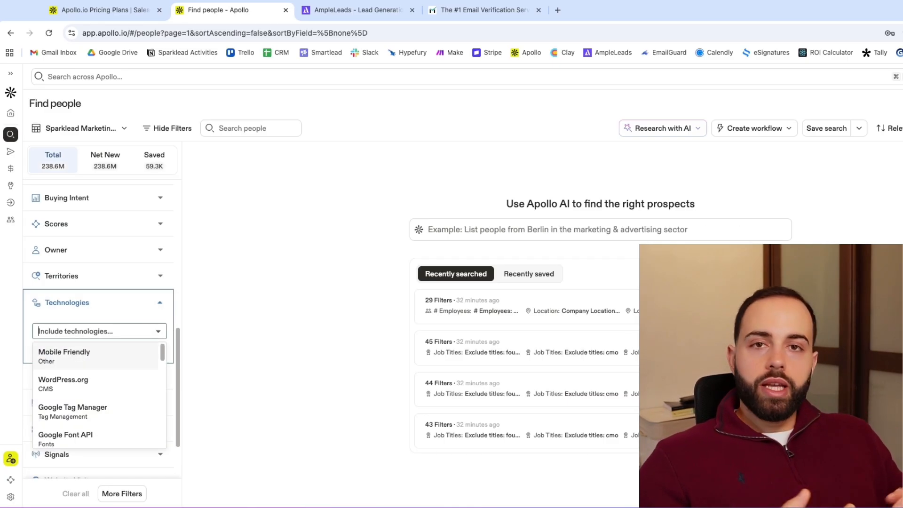
{"action": "type", "text": "sh"}
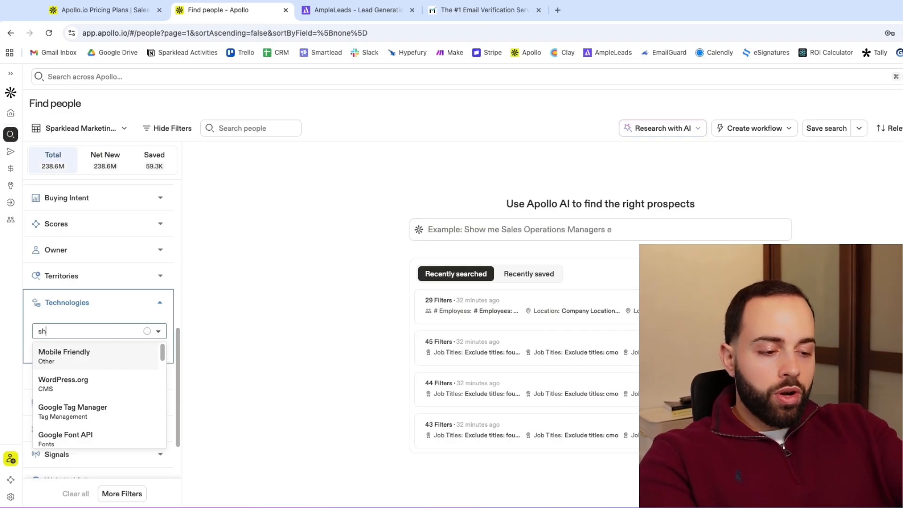
{"action": "type", "text": "opify"}
{"action": "left_click", "coordinate": [141, 351]}
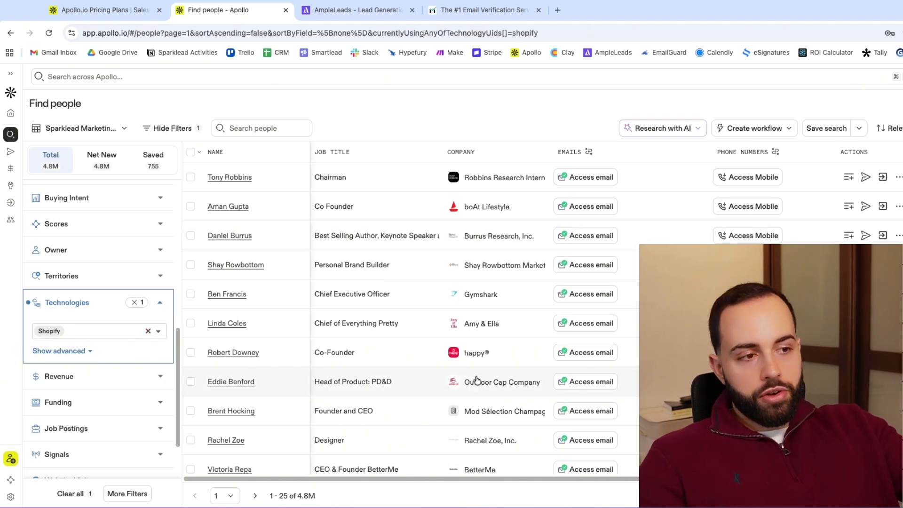
Step: Review the people and companies listed for the Shopify technology filter
{"action": "scroll", "coordinate": [477, 380], "scroll_direction": "down", "scroll_amount": 1}
{"action": "scroll", "coordinate": [476, 380], "scroll_direction": "down", "scroll_amount": 5}
{"action": "scroll", "coordinate": [477, 380], "scroll_direction": "up", "scroll_amount": 6}
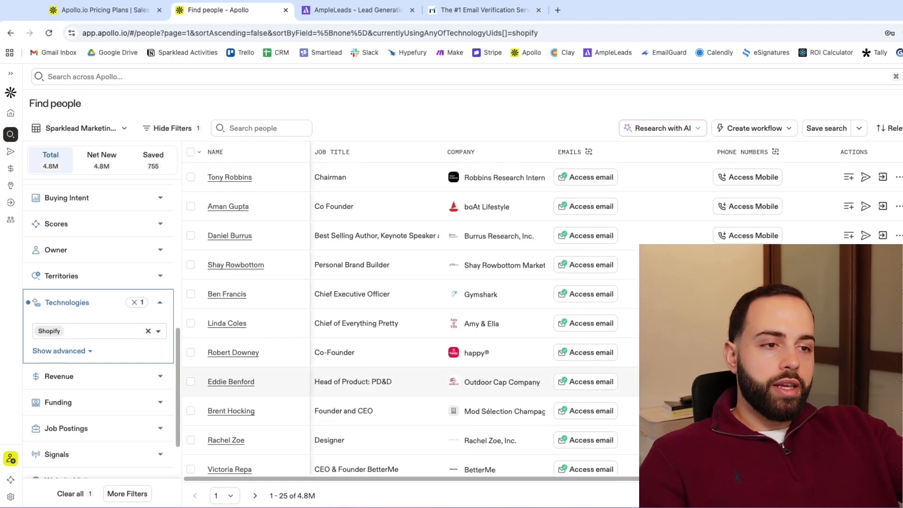
{"action": "scroll", "coordinate": [484, 249], "scroll_direction": "down", "scroll_amount": 4}
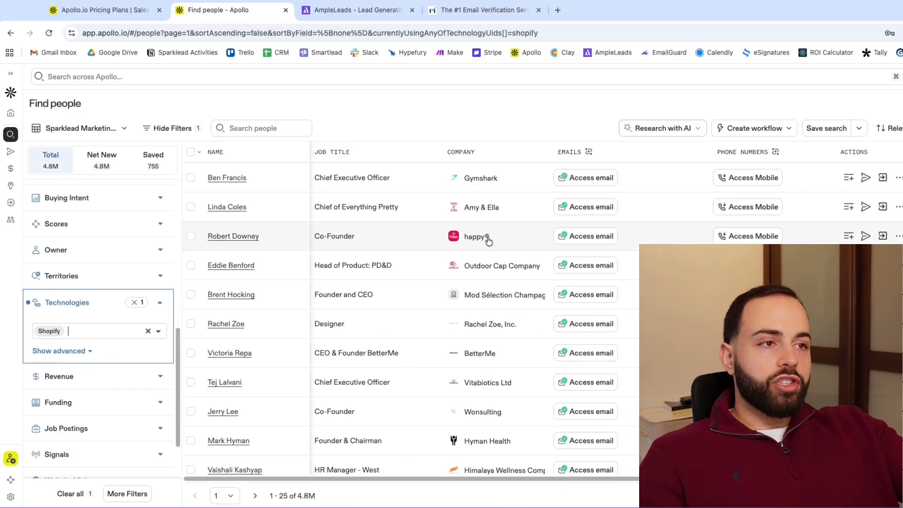
{"action": "scroll", "coordinate": [486, 235], "scroll_direction": "up", "scroll_amount": 4}
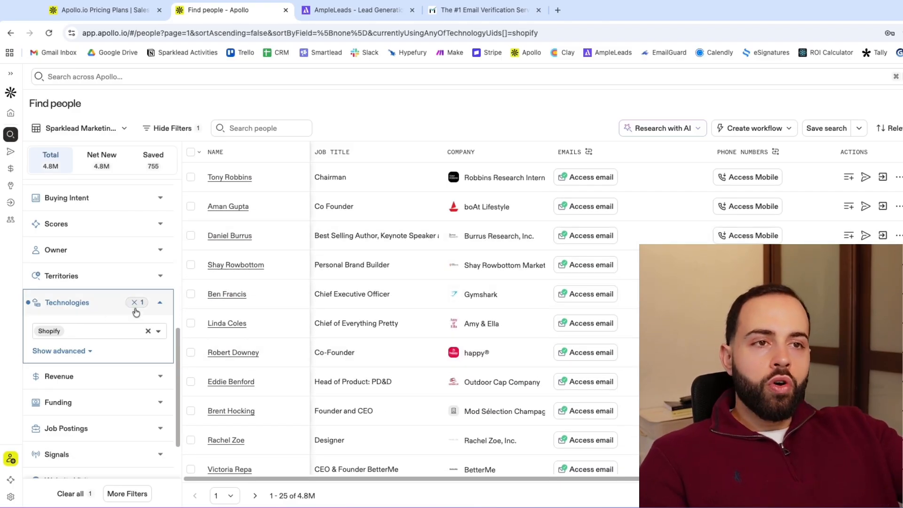
Step: Remove Shopify from the Technologies filter and collapse the filter
{"action": "left_click", "coordinate": [146, 333]}
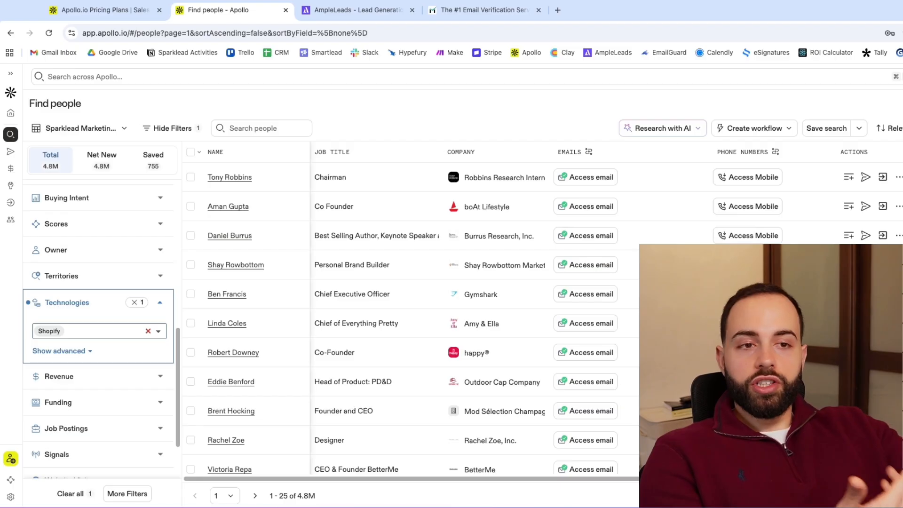
{"action": "left_click", "coordinate": [162, 303]}
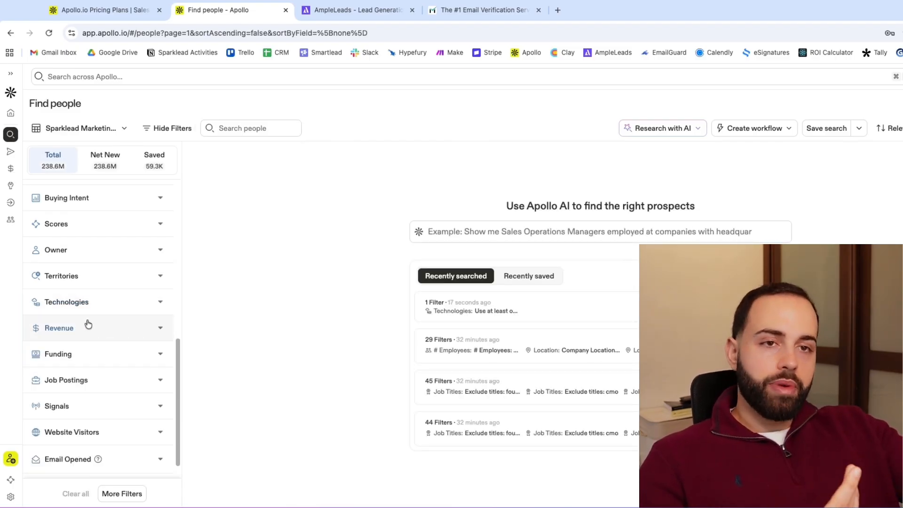
Step: Set the Email Status filter to Verified, Unverified and User managed, review its remaining options and collapse it
{"action": "scroll", "coordinate": [87, 322], "scroll_direction": "up", "scroll_amount": 5}
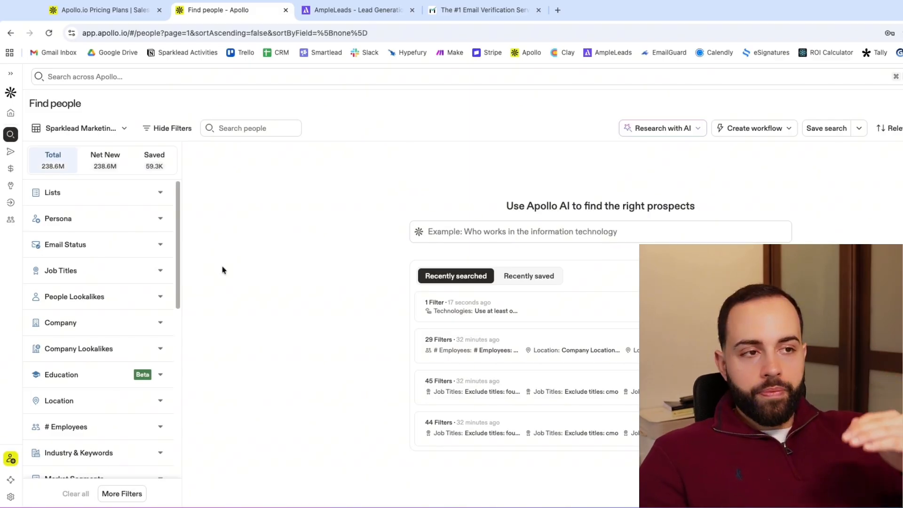
{"action": "left_click", "coordinate": [135, 246]}
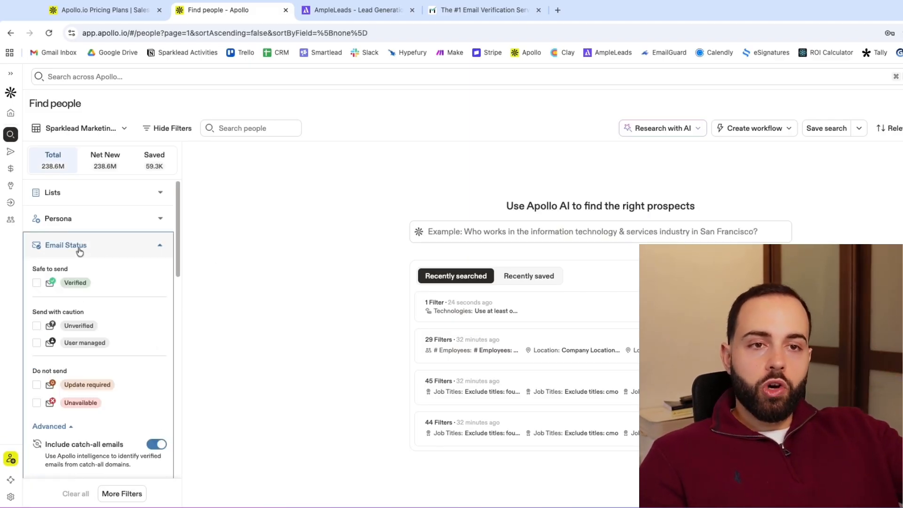
{"action": "left_click", "coordinate": [37, 284]}
{"action": "left_click", "coordinate": [37, 326]}
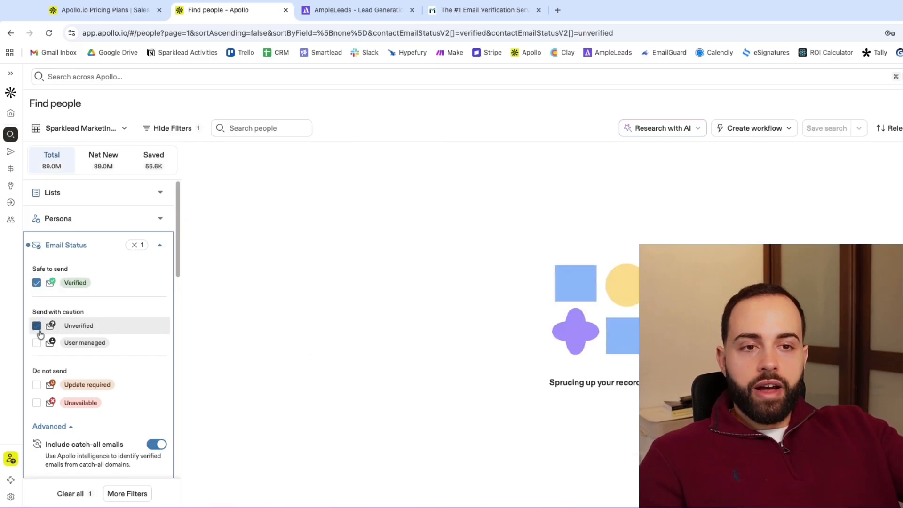
{"action": "left_click", "coordinate": [36, 343]}
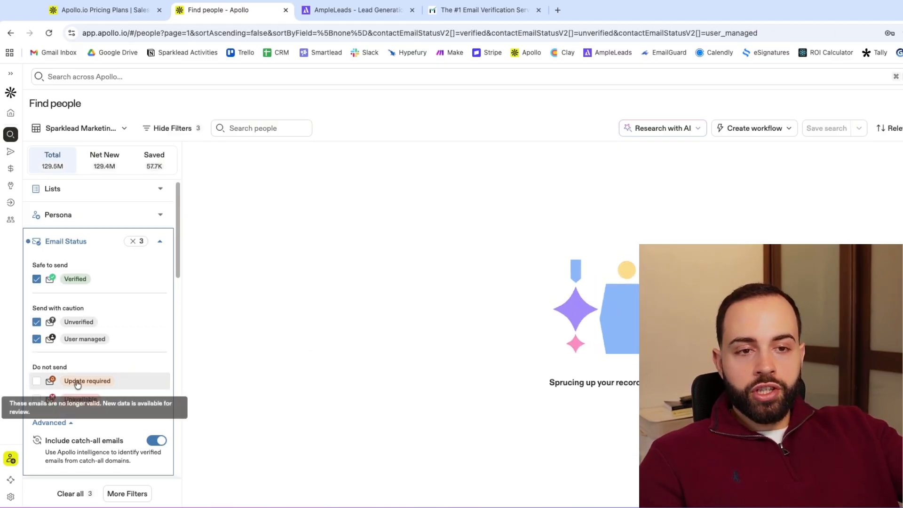
{"action": "scroll", "coordinate": [77, 383], "scroll_direction": "down", "scroll_amount": 1}
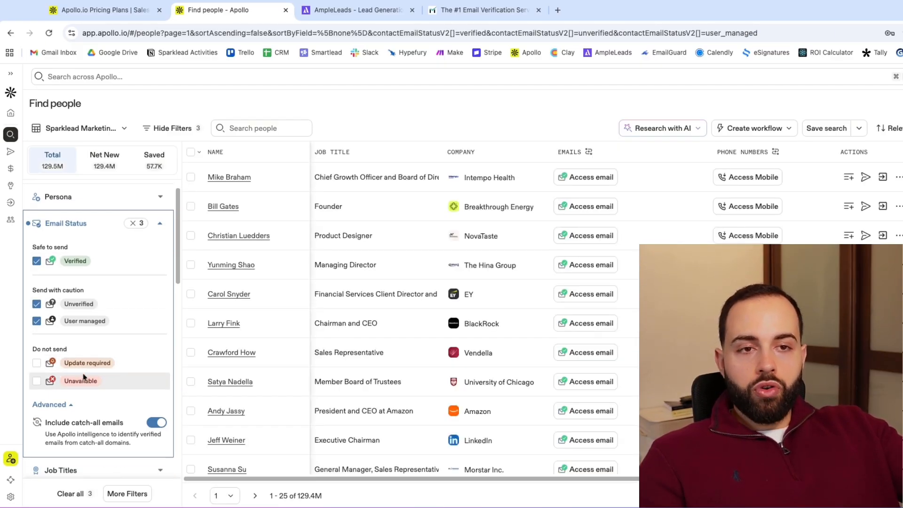
{"action": "scroll", "coordinate": [96, 309], "scroll_direction": "up", "scroll_amount": 1}
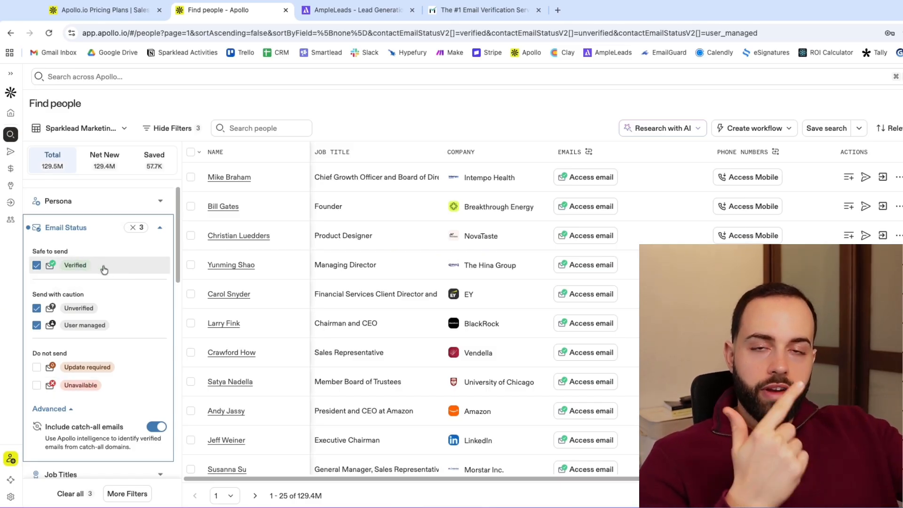
{"action": "left_click", "coordinate": [162, 231]}
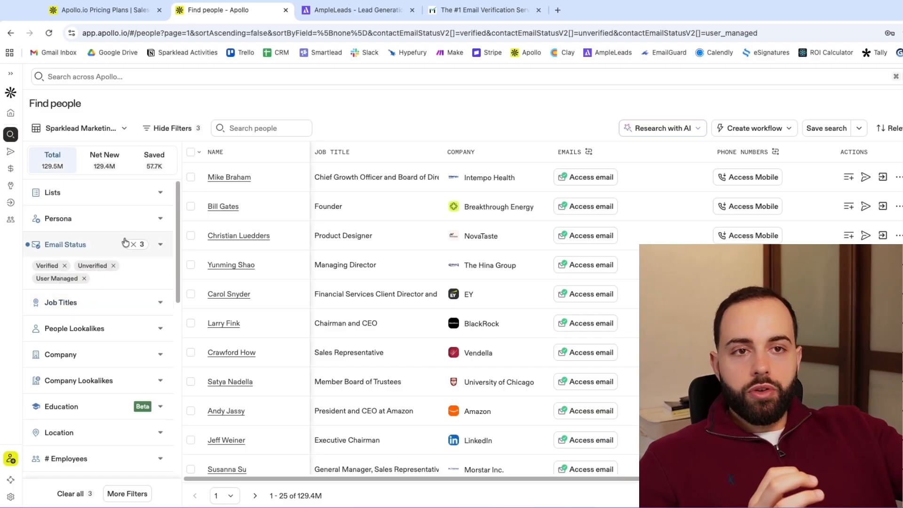
Step: Examine the Job Titles filter's include, exclude and similar-title options and collapse the filter
{"action": "left_click", "coordinate": [112, 302]}
{"action": "scroll", "coordinate": [107, 324], "scroll_direction": "down", "scroll_amount": 1}
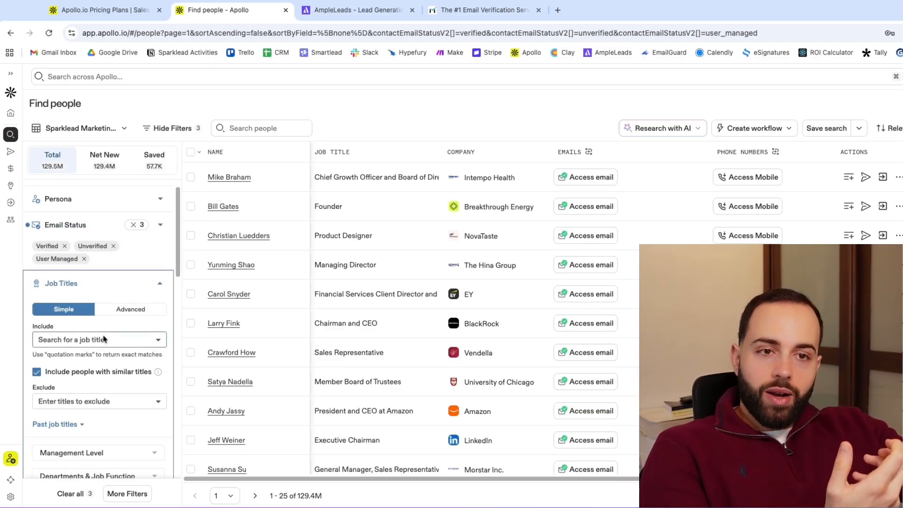
{"action": "left_click", "coordinate": [161, 284]}
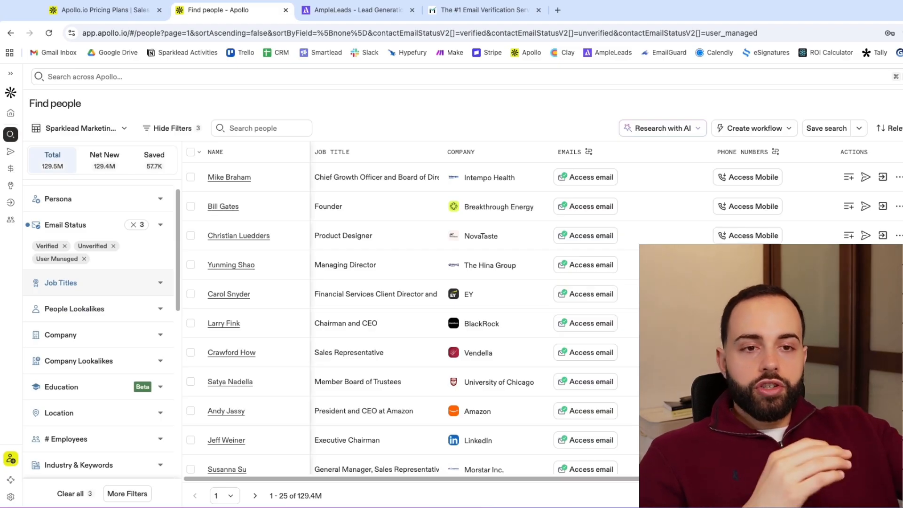
Step: Expand the Industry & Keywords filter and browse its list of selectable industries
{"action": "scroll", "coordinate": [136, 320], "scroll_direction": "down", "scroll_amount": 3}
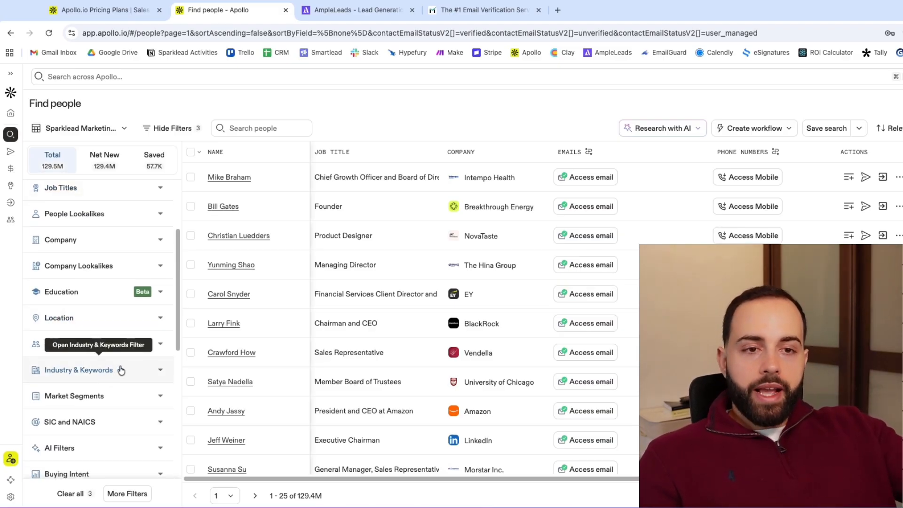
{"action": "scroll", "coordinate": [137, 358], "scroll_direction": "down", "scroll_amount": 1}
{"action": "left_click", "coordinate": [147, 360]}
{"action": "scroll", "coordinate": [147, 361], "scroll_direction": "down", "scroll_amount": 3}
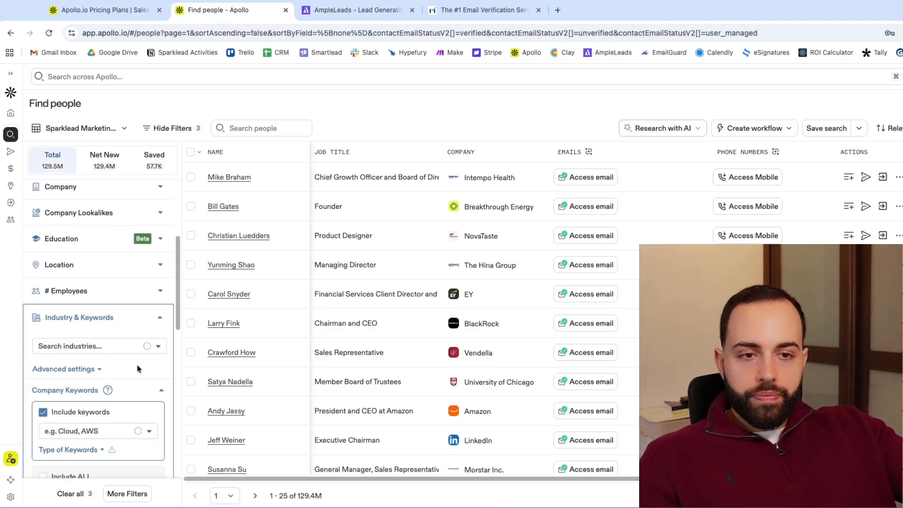
{"action": "left_click", "coordinate": [105, 284]}
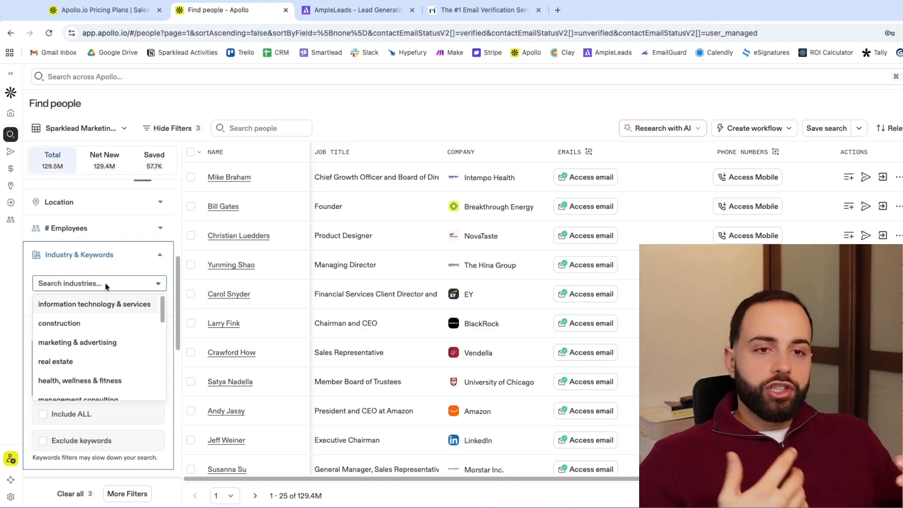
{"action": "scroll", "coordinate": [117, 353], "scroll_direction": "up", "scroll_amount": 1}
{"action": "scroll", "coordinate": [117, 353], "scroll_direction": "down", "scroll_amount": 10}
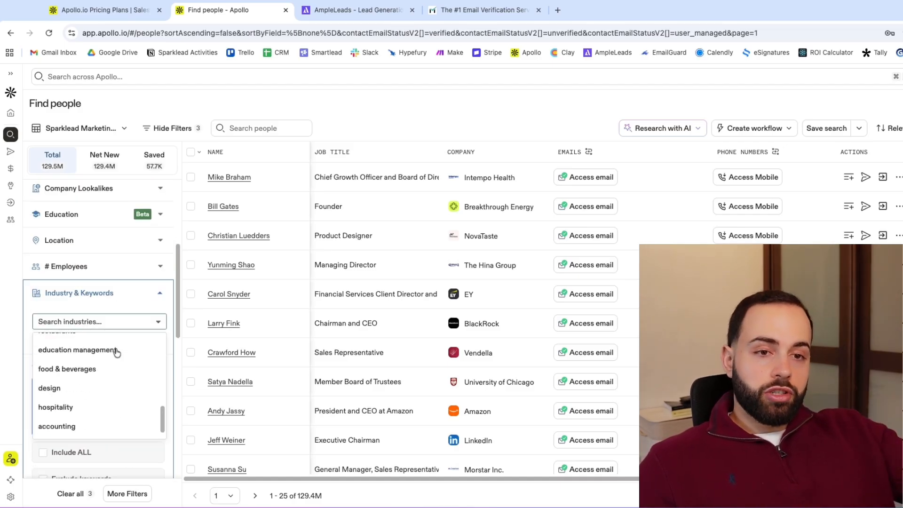
{"action": "scroll", "coordinate": [137, 295], "scroll_direction": "up", "scroll_amount": 10}
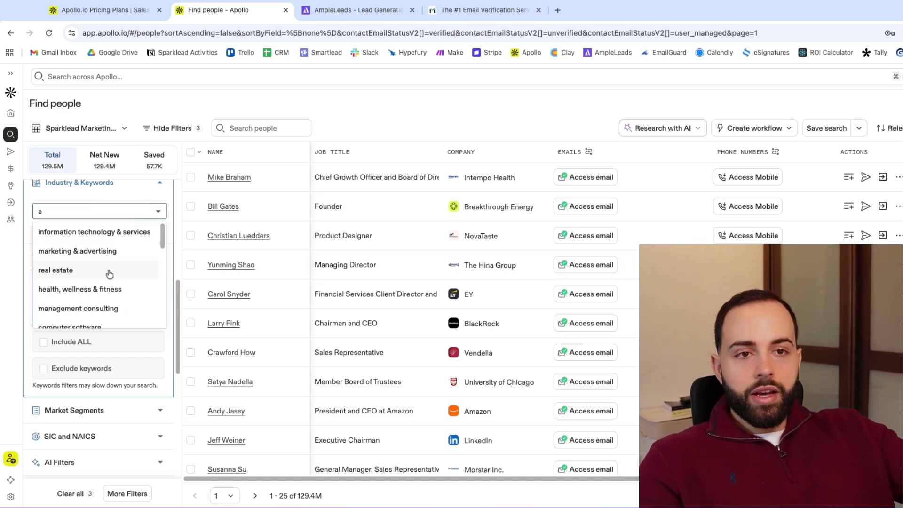
Step: Search the industries list for "a" and for "b", browse the suggestions and clear the search text
{"action": "scroll", "coordinate": [107, 271], "scroll_direction": "down", "scroll_amount": 8}
{"action": "scroll", "coordinate": [109, 274], "scroll_direction": "down", "scroll_amount": 3}
{"action": "key", "text": "BackSpace"}
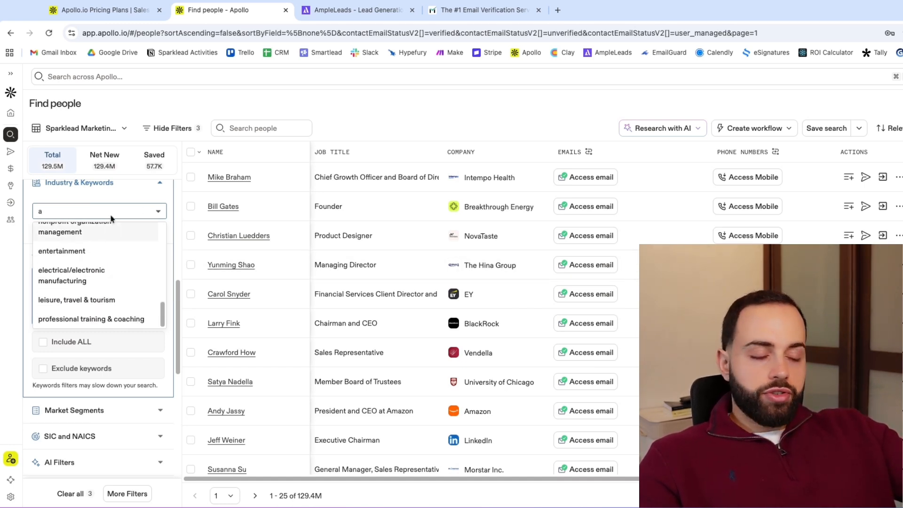
{"action": "type", "text": "b"}
{"action": "scroll", "coordinate": [104, 236], "scroll_direction": "up", "scroll_amount": 5}
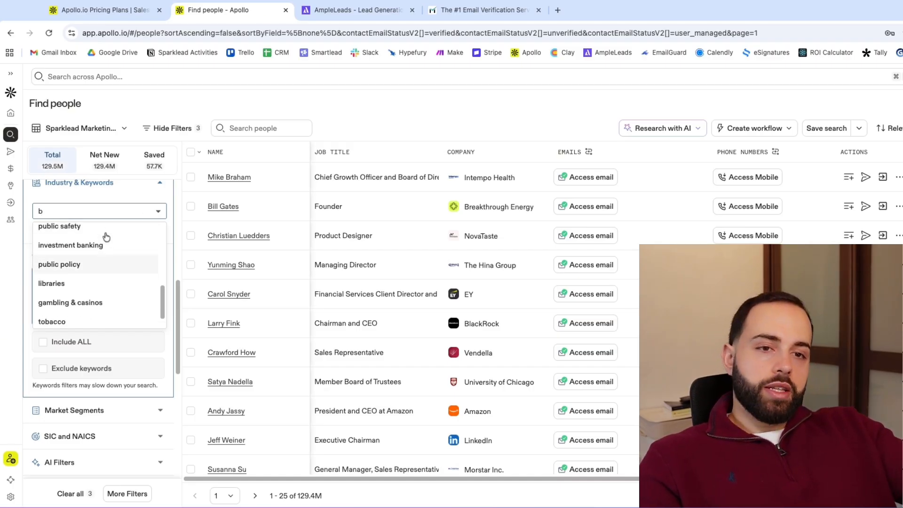
{"action": "scroll", "coordinate": [106, 240], "scroll_direction": "down", "scroll_amount": 2}
{"action": "scroll", "coordinate": [94, 277], "scroll_direction": "up", "scroll_amount": 5}
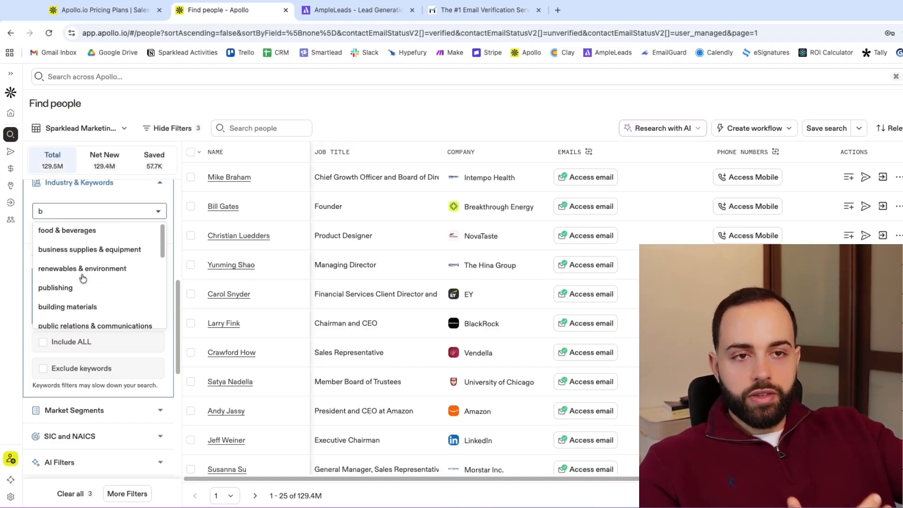
{"action": "scroll", "coordinate": [108, 270], "scroll_direction": "up", "scroll_amount": 3}
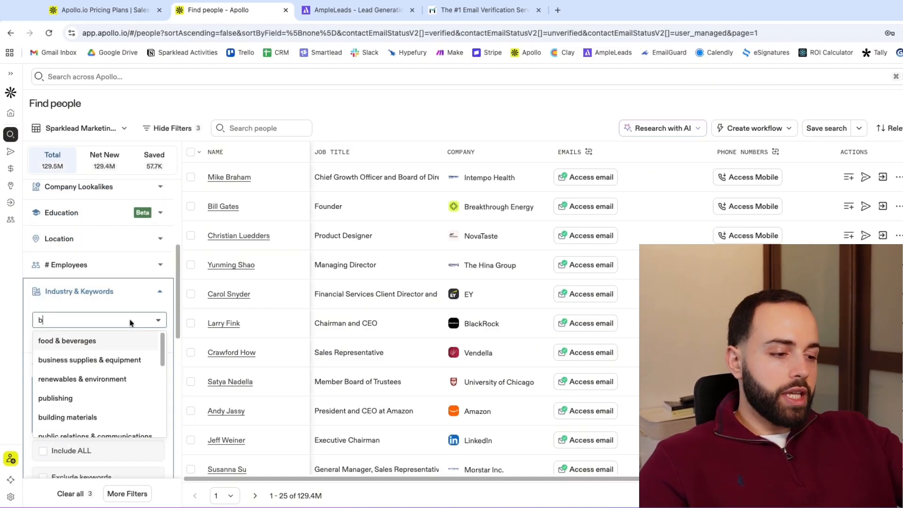
{"action": "key", "text": "BackSpace"}
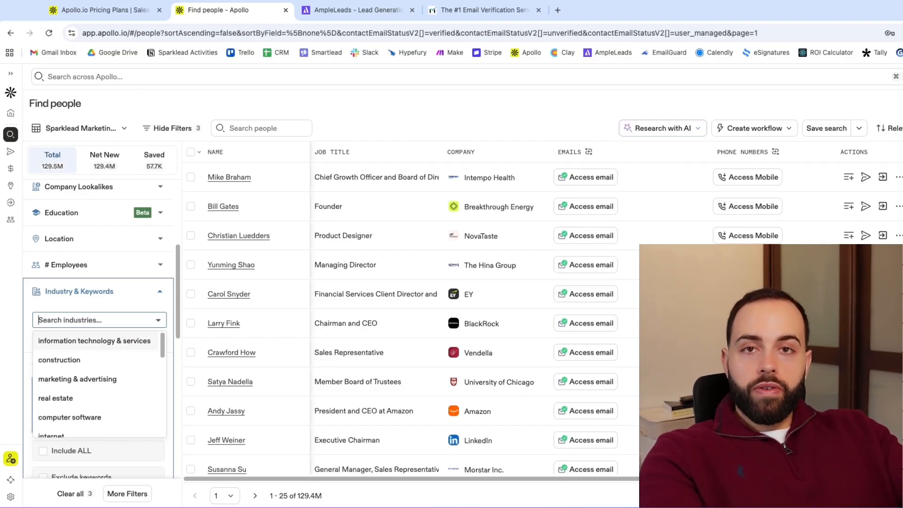
Step: Add retail and apparel & fashion as industries in the Industry & Keywords filter
{"action": "type", "text": "ai"}
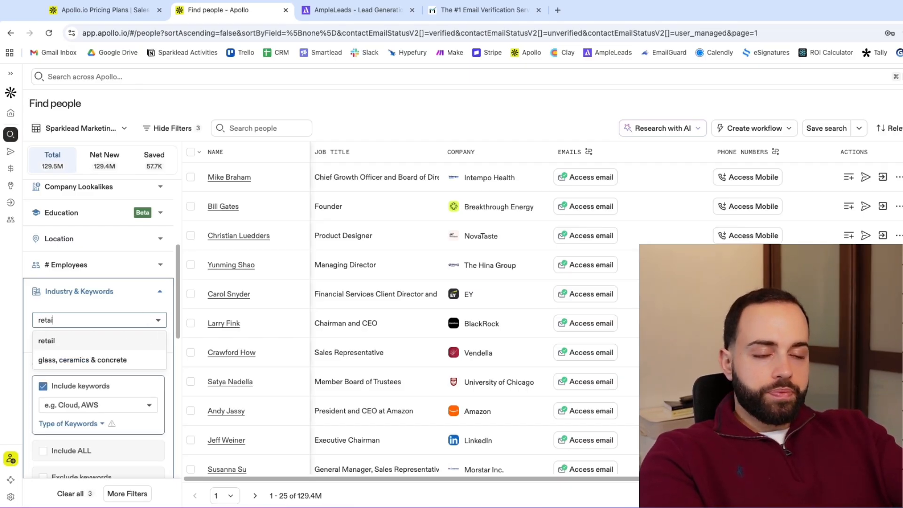
{"action": "key", "text": "Return"}
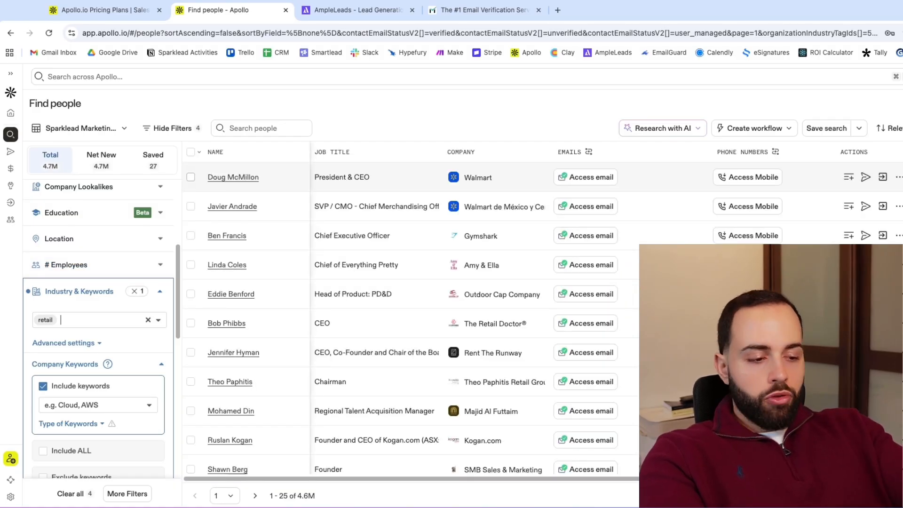
{"action": "type", "text": "app"}
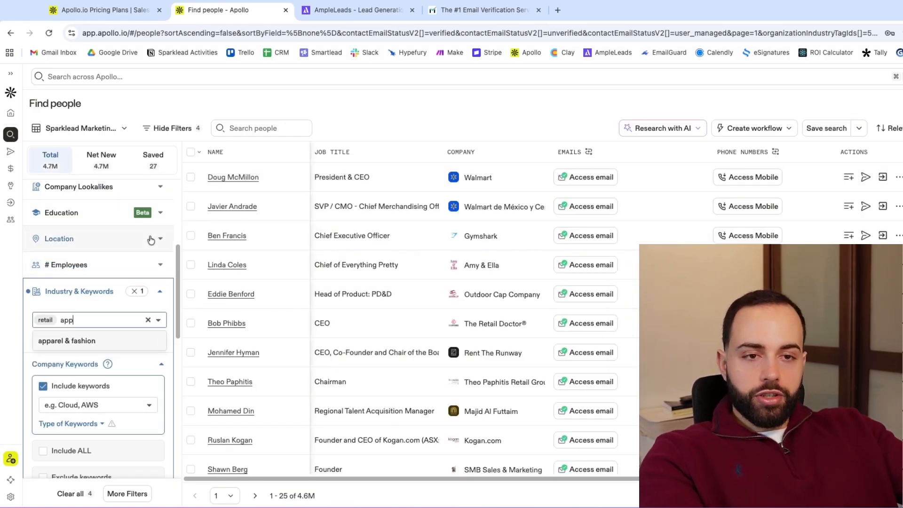
{"action": "left_click", "coordinate": [113, 340]}
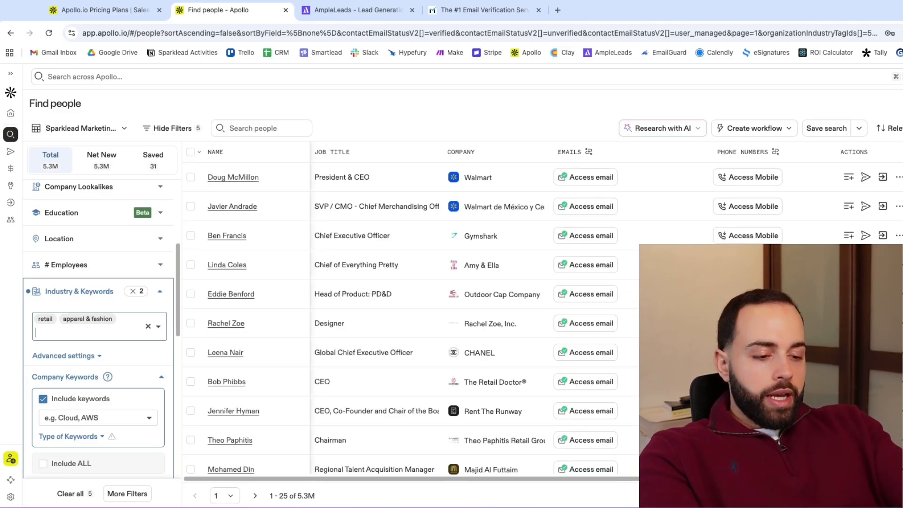
Step: Search the industries list for "goods", clear the search text and collapse the Industry & Keywords filter
{"action": "type", "text": "goods"}
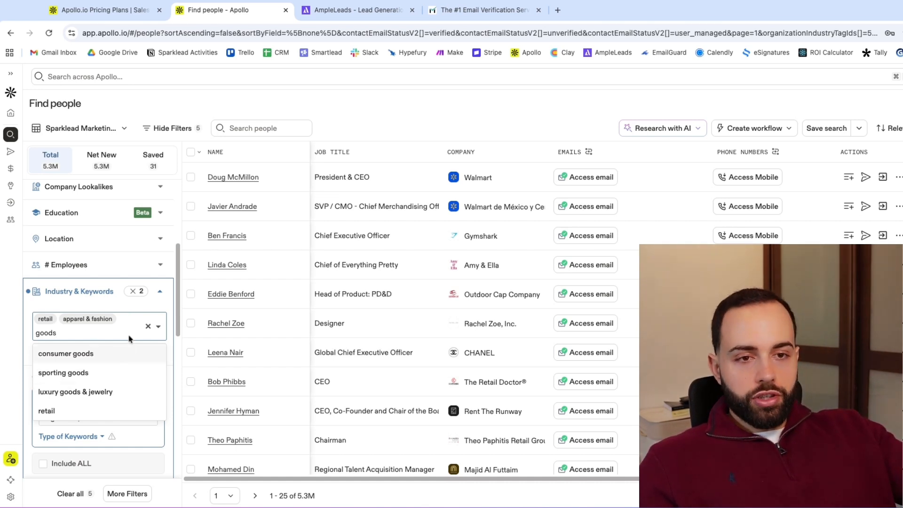
{"action": "key", "text": "BackSpace"}
{"action": "key", "text": "BackSpace"}
{"action": "key", "text": "BackSpace"}
{"action": "key", "text": "BackSpace"}
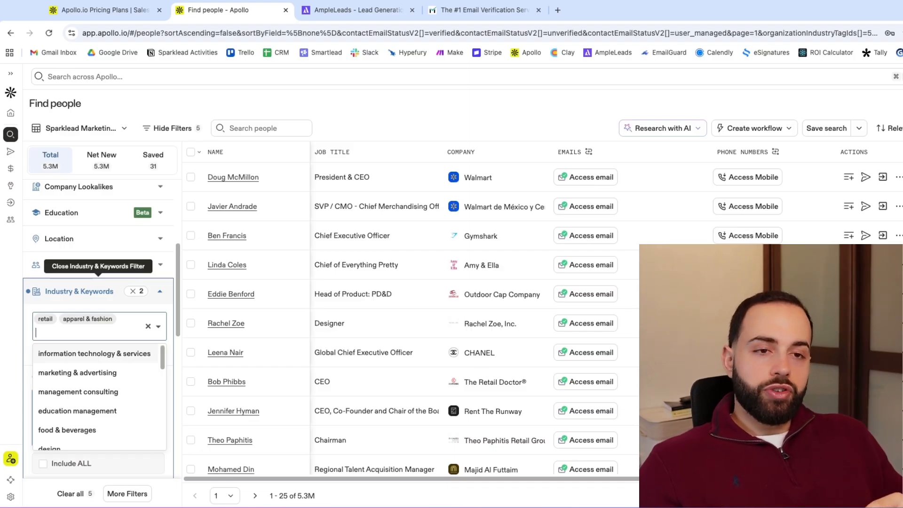
{"action": "left_click", "coordinate": [160, 291]}
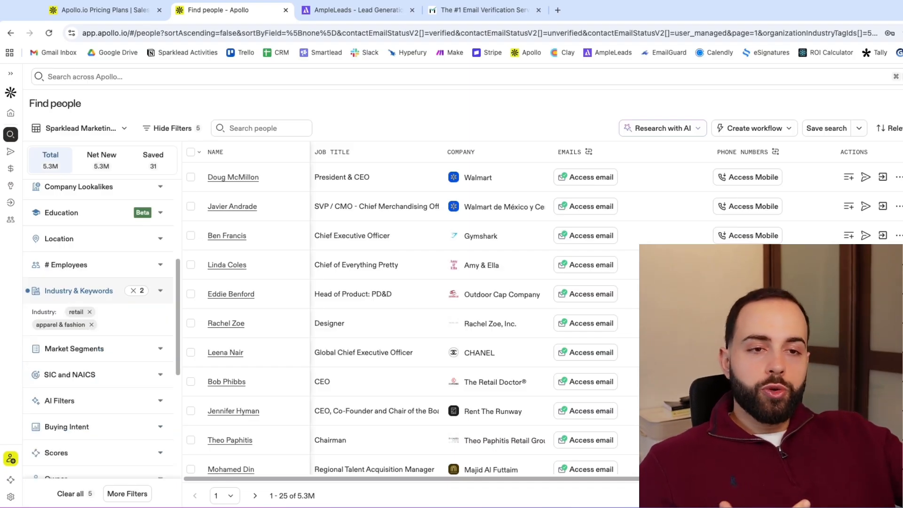
Step: Reopen the Industry & Keywords filter, look up "add to cart" among the company keywords to include, and clear the search text
{"action": "left_click", "coordinate": [160, 293]}
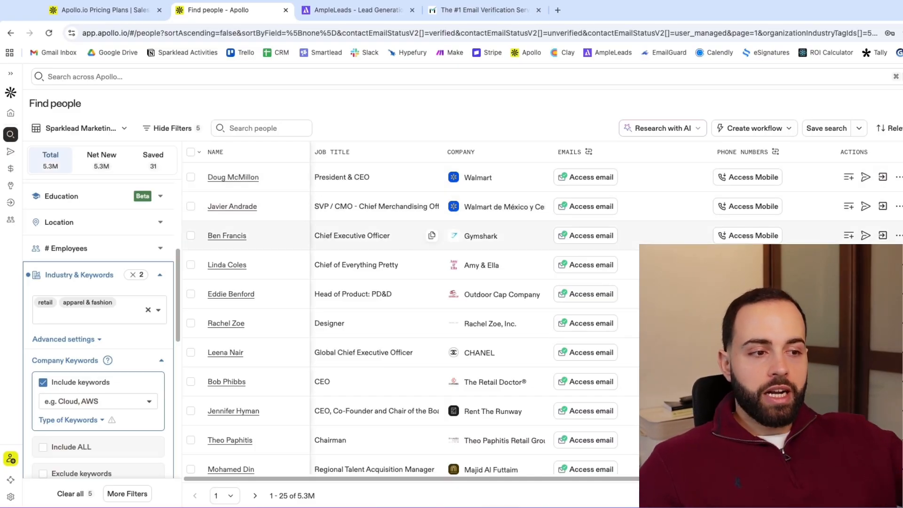
{"action": "scroll", "coordinate": [145, 341], "scroll_direction": "down", "scroll_amount": 2}
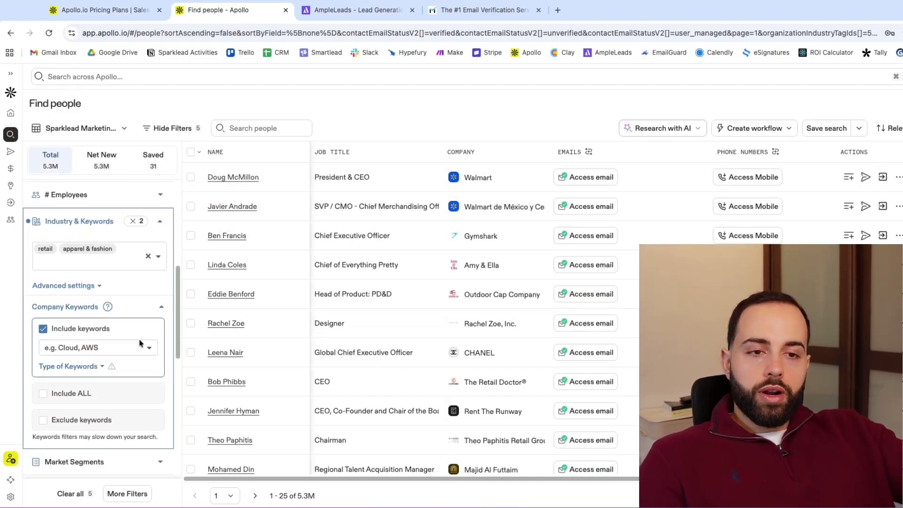
{"action": "left_click", "coordinate": [108, 347]}
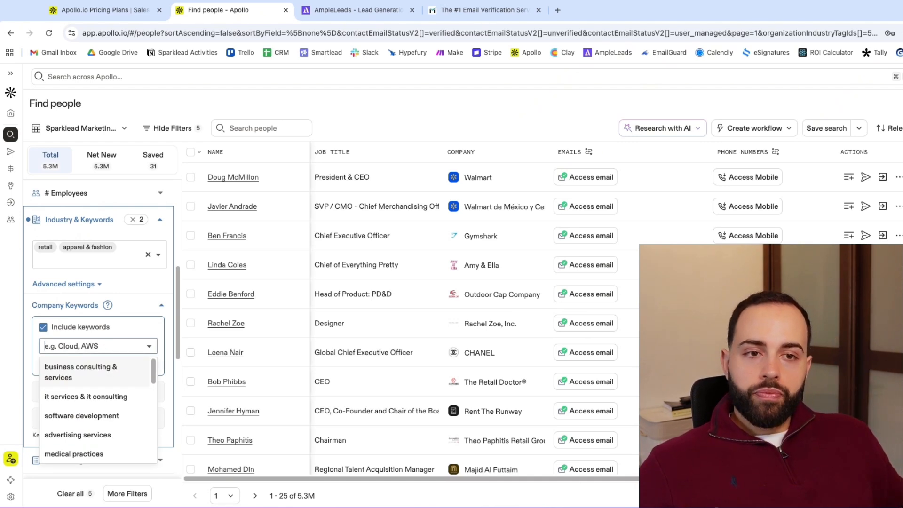
{"action": "type", "text": "ad"}
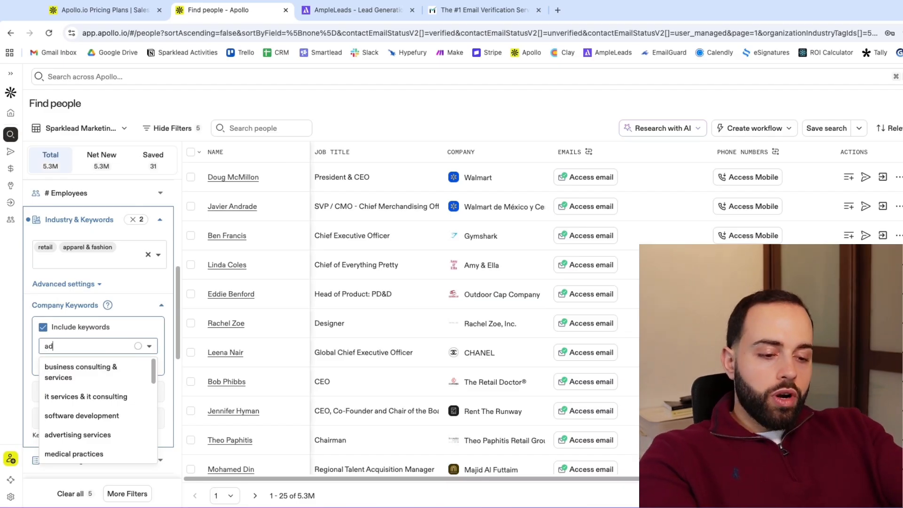
{"action": "type", "text": "d to cart"}
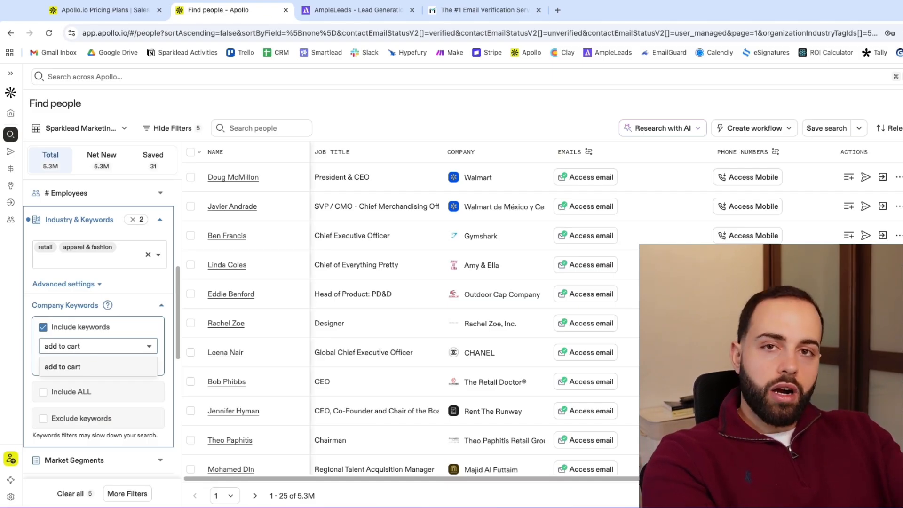
{"action": "key", "text": "BackSpace"}
{"action": "key", "text": "BackSpace"}
{"action": "key", "text": "BackSpace"}
{"action": "key", "text": "BackSpace"}
{"action": "key", "text": "BackSpace"}
{"action": "key", "text": "BackSpace"}
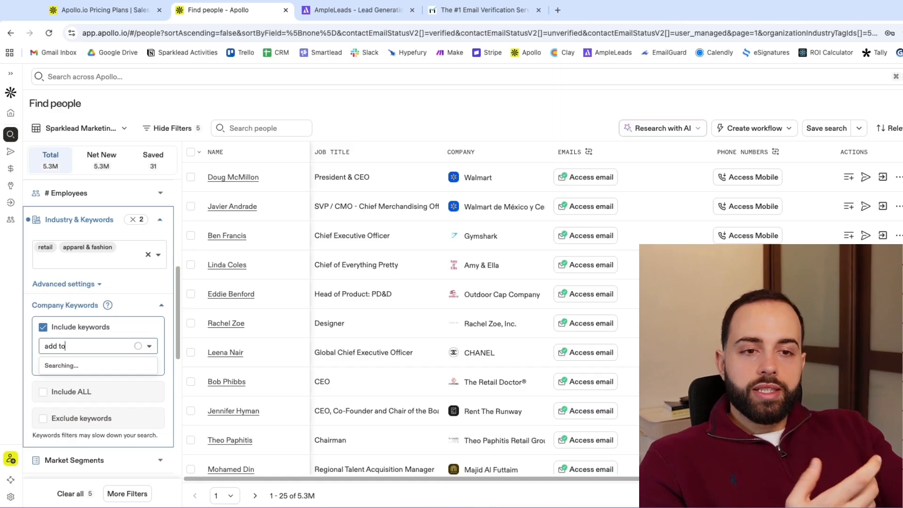
{"action": "key", "text": "BackSpace"}
{"action": "key", "text": "BackSpace"}
{"action": "key", "text": "BackSpace"}
{"action": "key", "text": "BackSpace"}
{"action": "key", "text": "BackSpace"}
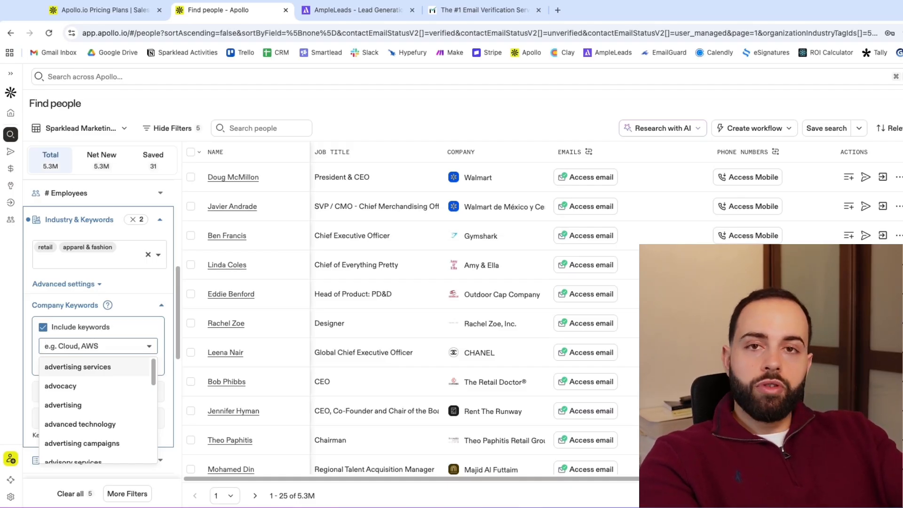
Step: Add tshirts, shorts, dresses and shoes to the included company keywords
{"action": "type", "text": "tshirt"}
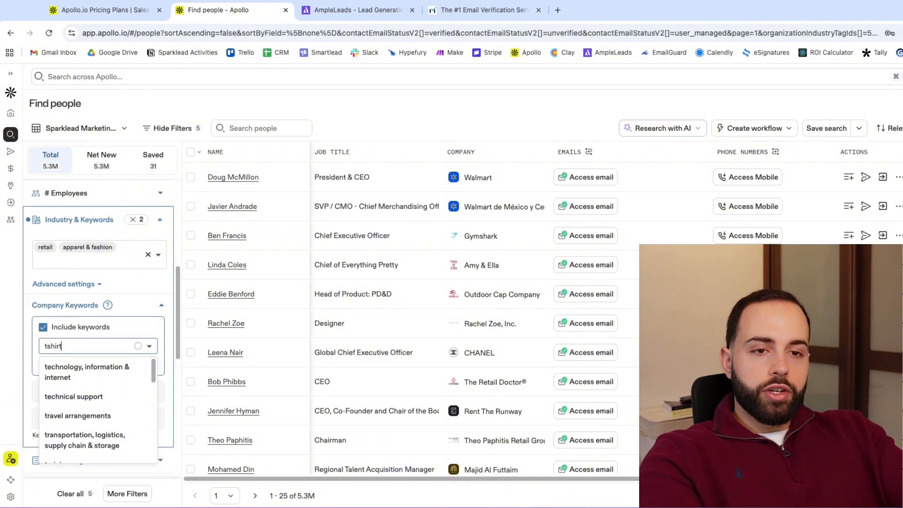
{"action": "type", "text": "s"}
{"action": "key", "text": "Return"}
{"action": "type", "text": "shorts"}
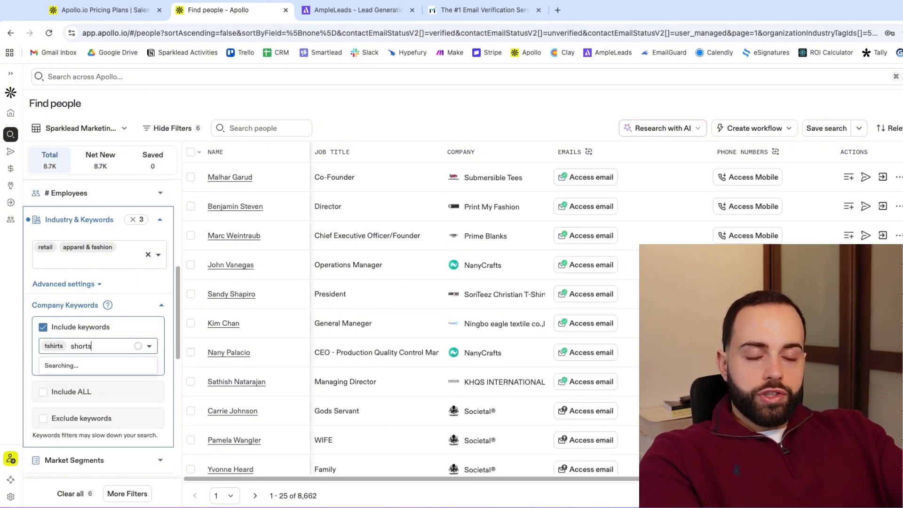
{"action": "key", "text": "Return"}
{"action": "type", "text": "dress"}
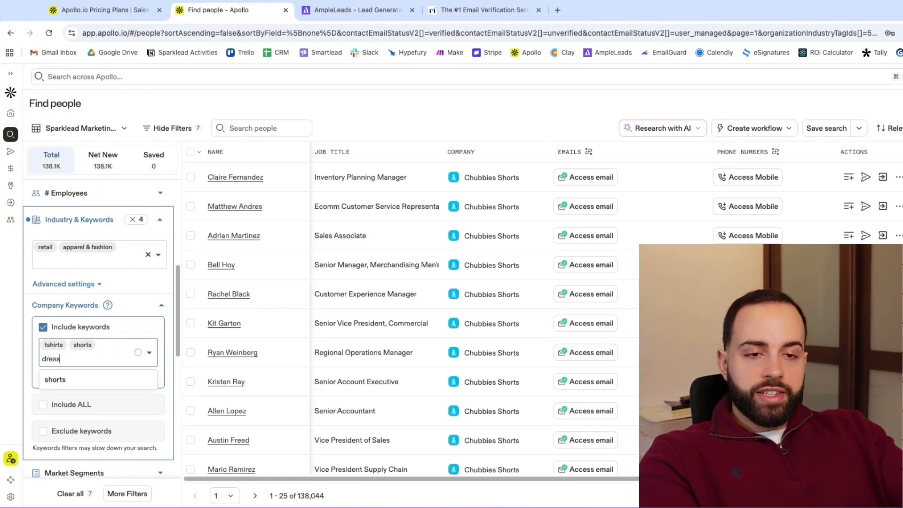
{"action": "type", "text": "es"}
{"action": "key", "text": "Return"}
{"action": "type", "text": "shoes"}
{"action": "key", "text": "Return"}
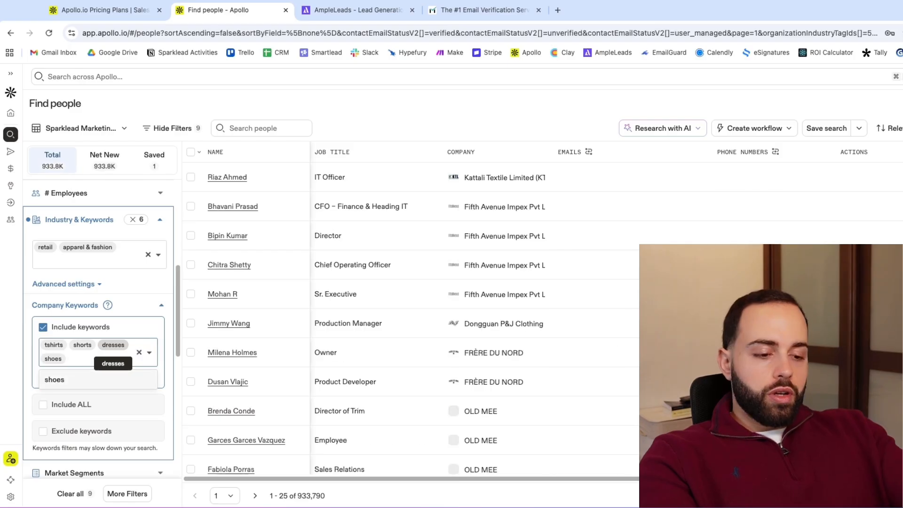
Step: Add suits, hats, caps and scarfs to the included company keywords
{"action": "type", "text": "suits"}
{"action": "key", "text": "Return"}
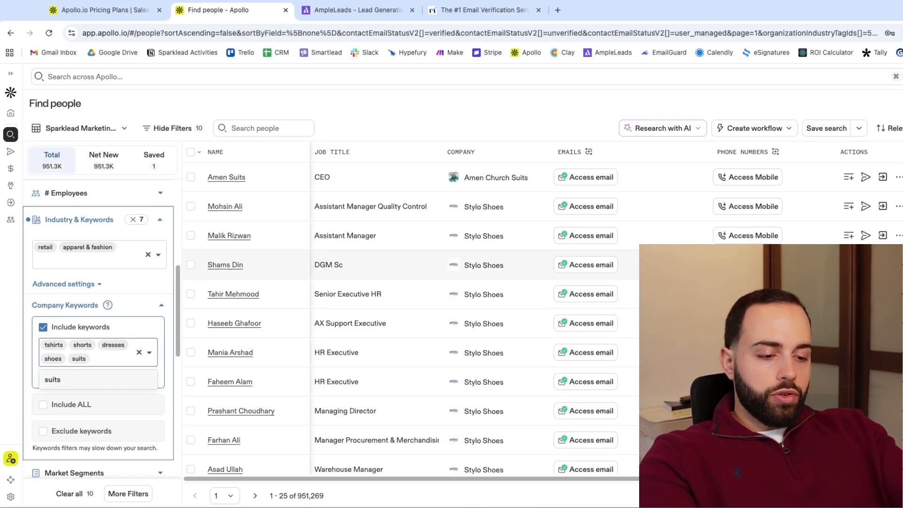
{"action": "type", "text": "hats"}
{"action": "key", "text": "Return"}
{"action": "type", "text": "caps"}
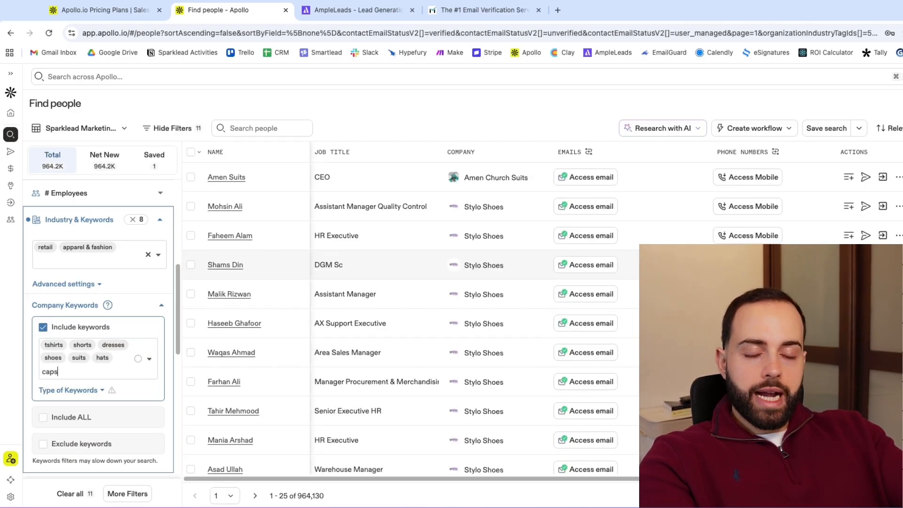
{"action": "key", "text": "Return"}
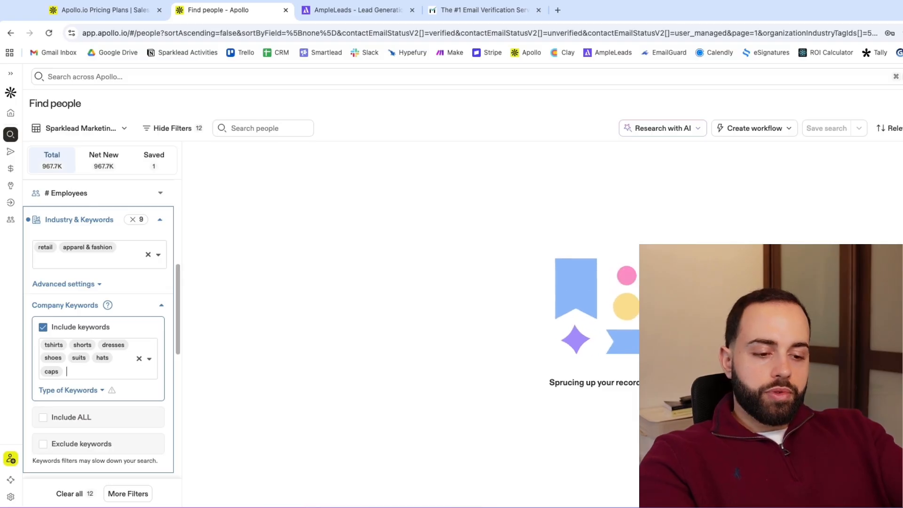
{"action": "type", "text": "scarfs"}
{"action": "key", "text": "Return"}
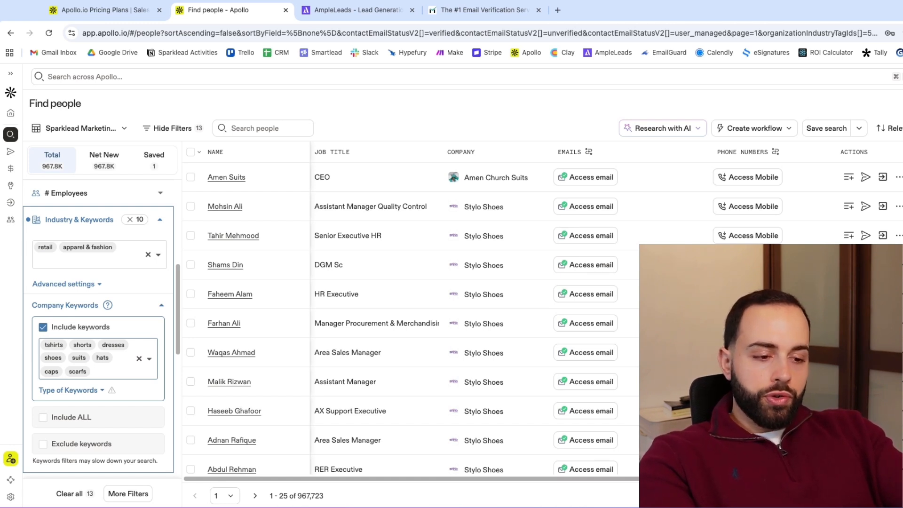
Step: Add trousers, jeans, leggings and sweaters to the included company keywords
{"action": "type", "text": "trousers"}
{"action": "key", "text": "Return"}
{"action": "type", "text": "jeans"}
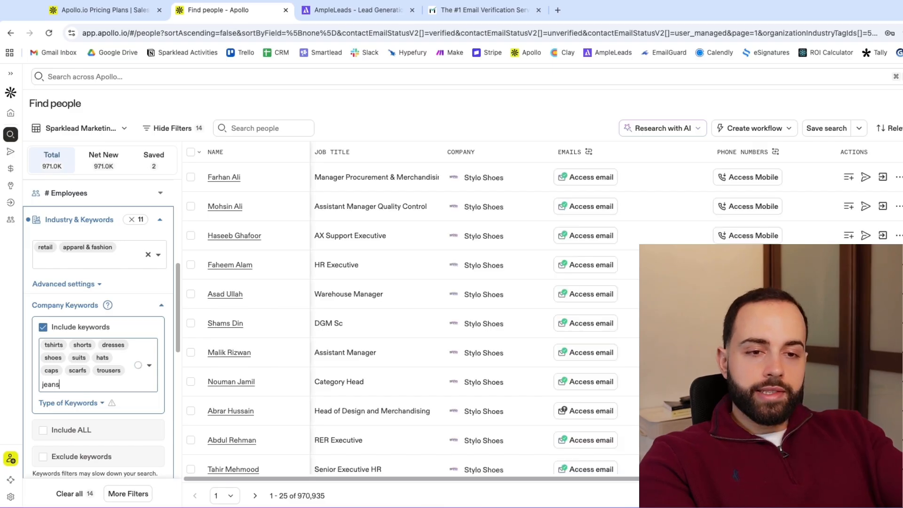
{"action": "key", "text": "Return"}
{"action": "type", "text": "leggings"}
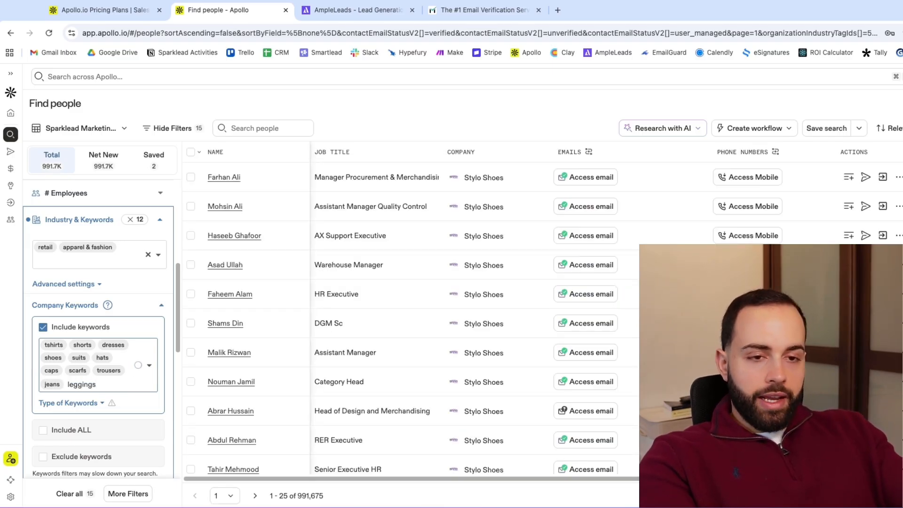
{"action": "key", "text": "Return"}
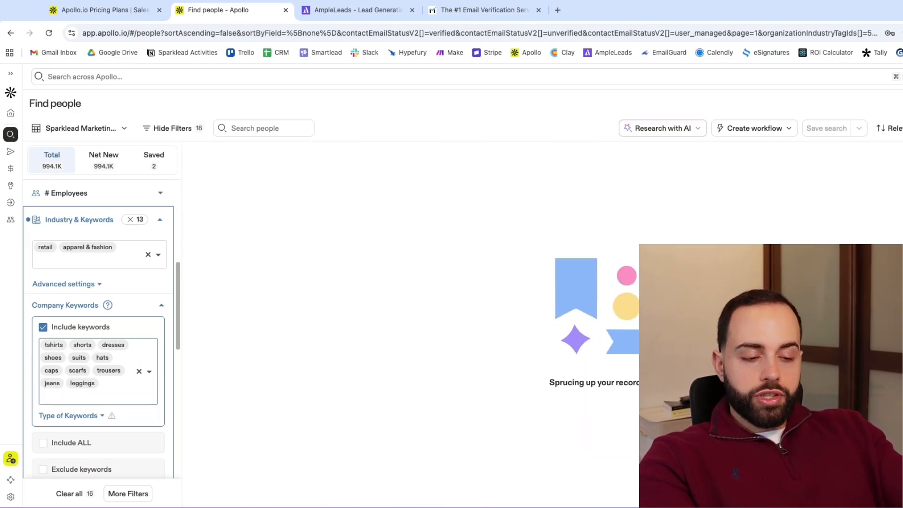
{"action": "type", "text": "sweaters"}
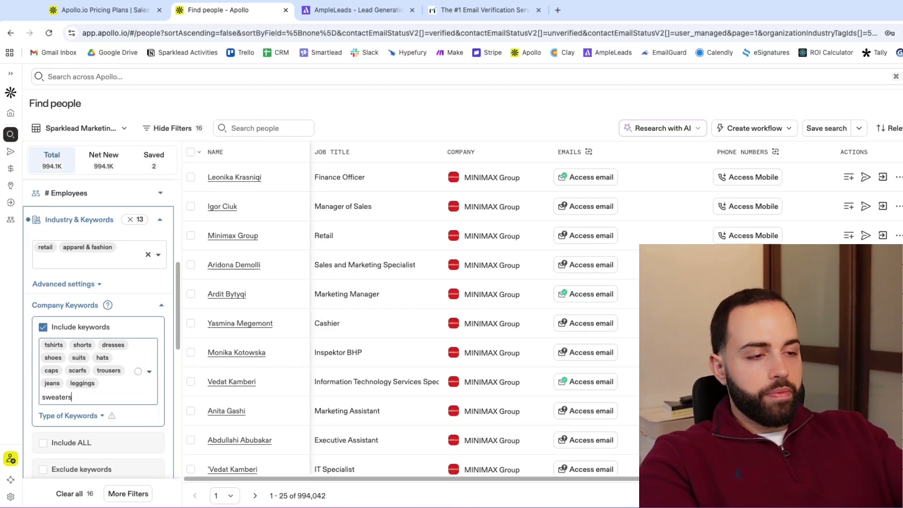
{"action": "key", "text": "Return"}
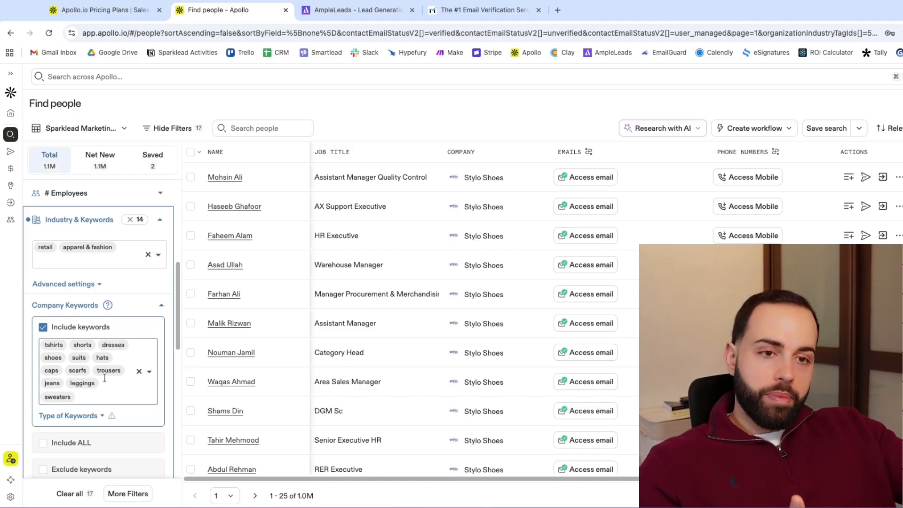
Step: Enable the exclusion of company keywords and add b2b as an excluded keyword
{"action": "scroll", "coordinate": [105, 378], "scroll_direction": "down", "scroll_amount": 1}
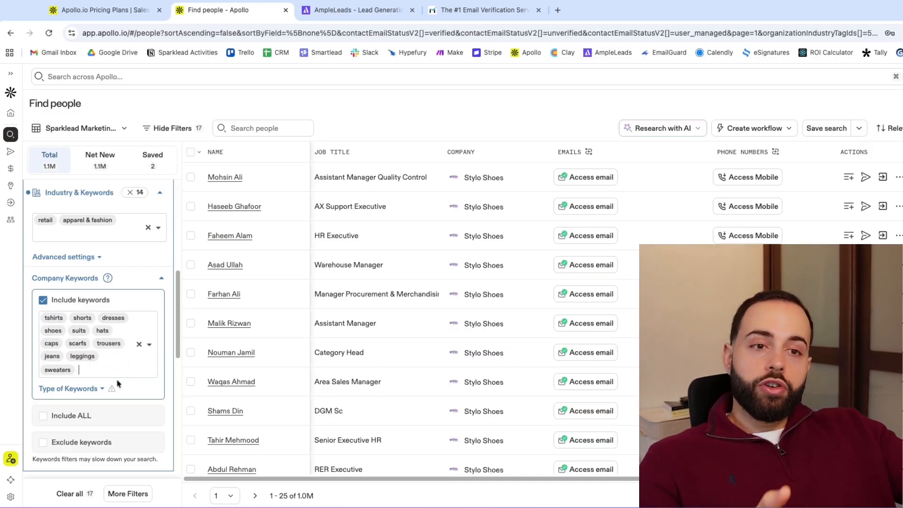
{"action": "scroll", "coordinate": [107, 393], "scroll_direction": "down", "scroll_amount": 1}
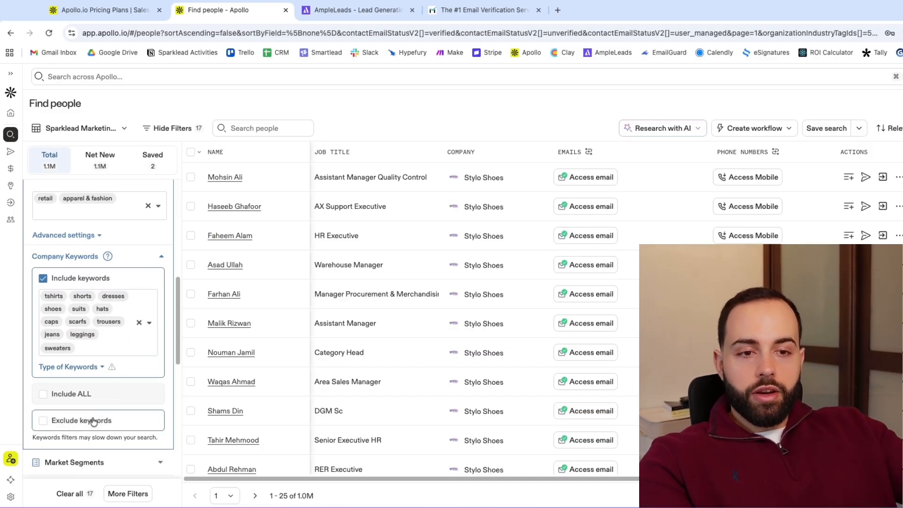
{"action": "left_click", "coordinate": [93, 421]}
{"action": "scroll", "coordinate": [106, 282], "scroll_direction": "down", "scroll_amount": 10}
{"action": "scroll", "coordinate": [109, 235], "scroll_direction": "up", "scroll_amount": 1}
{"action": "mouse_move", "coordinate": [110, 248]}
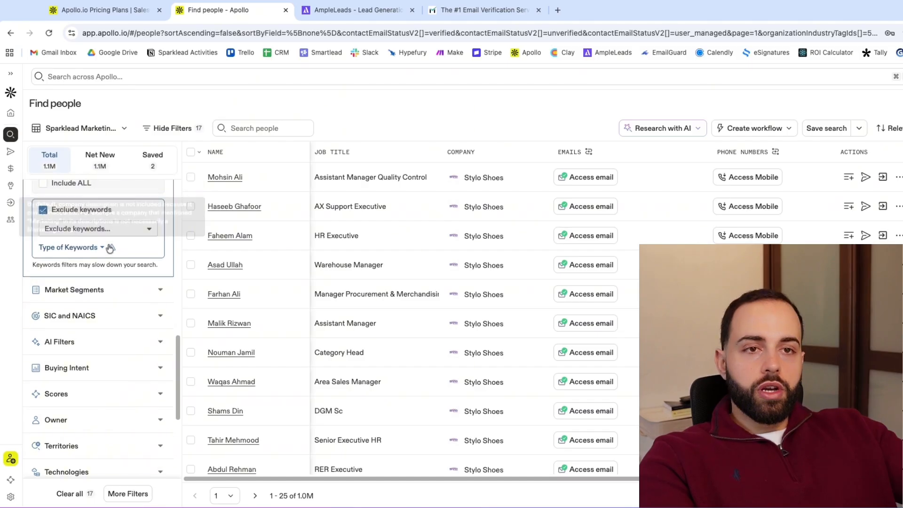
{"action": "left_click", "coordinate": [114, 231]}
{"action": "type", "text": "b2b"}
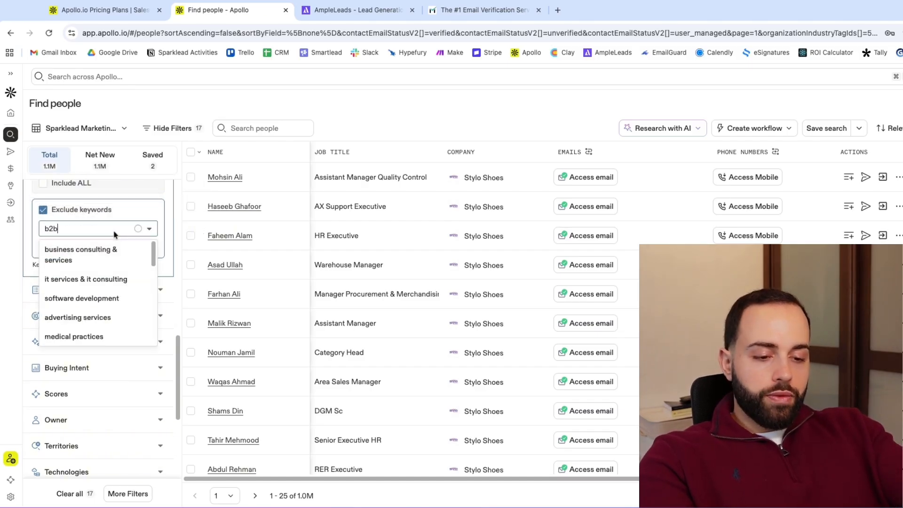
{"action": "left_click", "coordinate": [114, 249]}
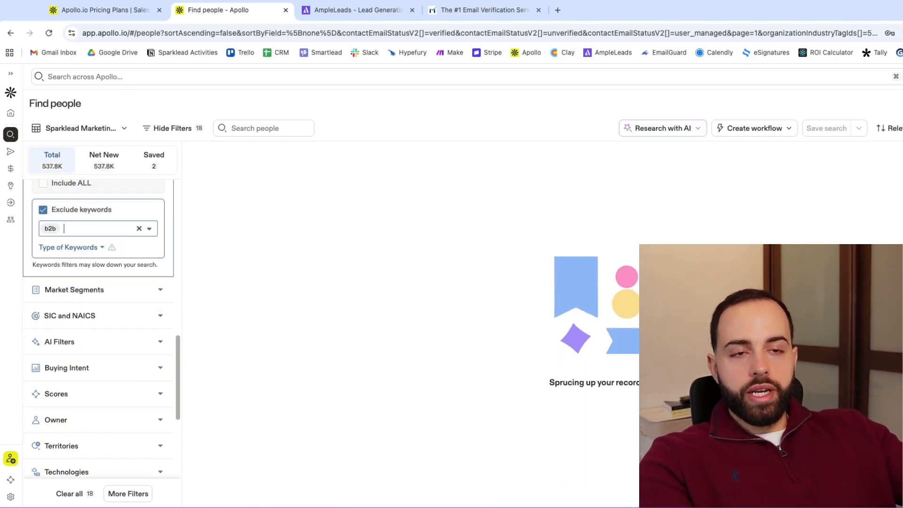
Step: Add supplier and manufacturer to the excluded company keywords
{"action": "scroll", "coordinate": [117, 242], "scroll_direction": "up", "scroll_amount": 2}
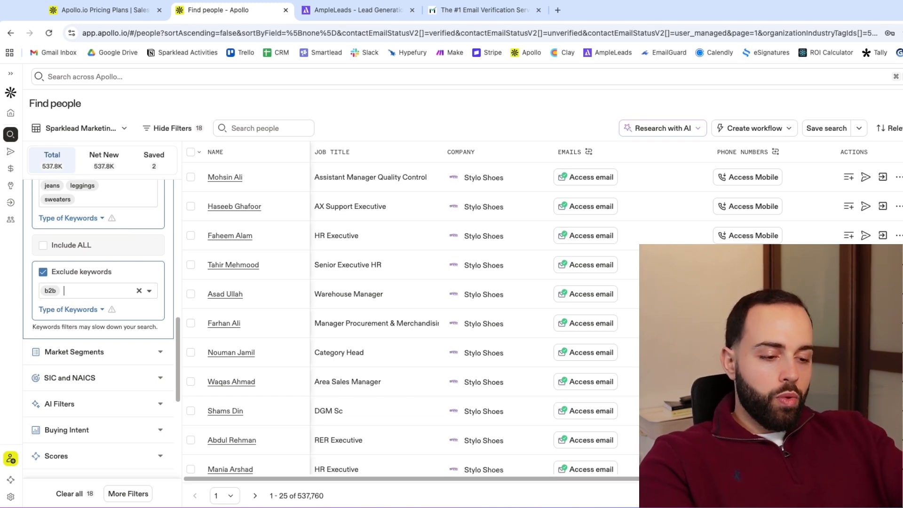
{"action": "type", "text": "supplier"}
{"action": "key", "text": "Return"}
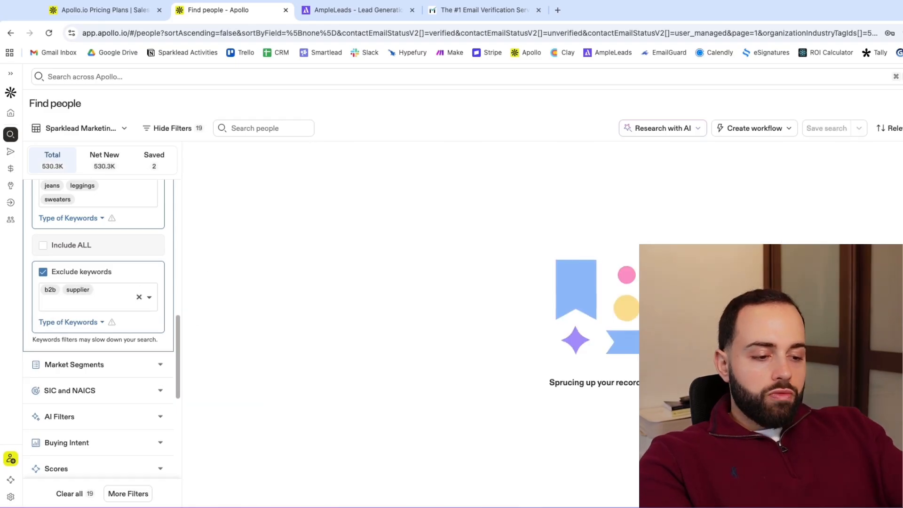
{"action": "type", "text": "manufacturer"}
{"action": "key", "text": "Return"}
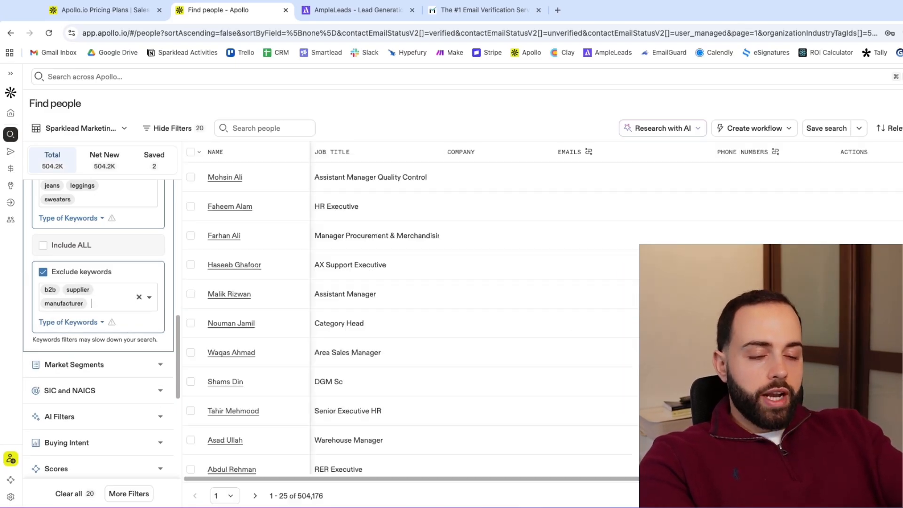
Step: Add distributor, white label and dropshipping to the excluded company keywords
{"action": "type", "text": "distributor"}
{"action": "key", "text": "Return"}
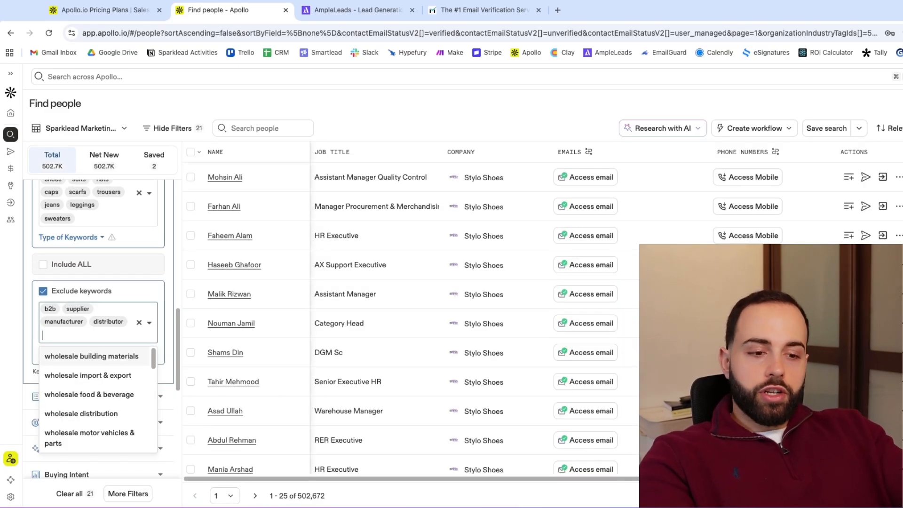
{"action": "type", "text": "white"}
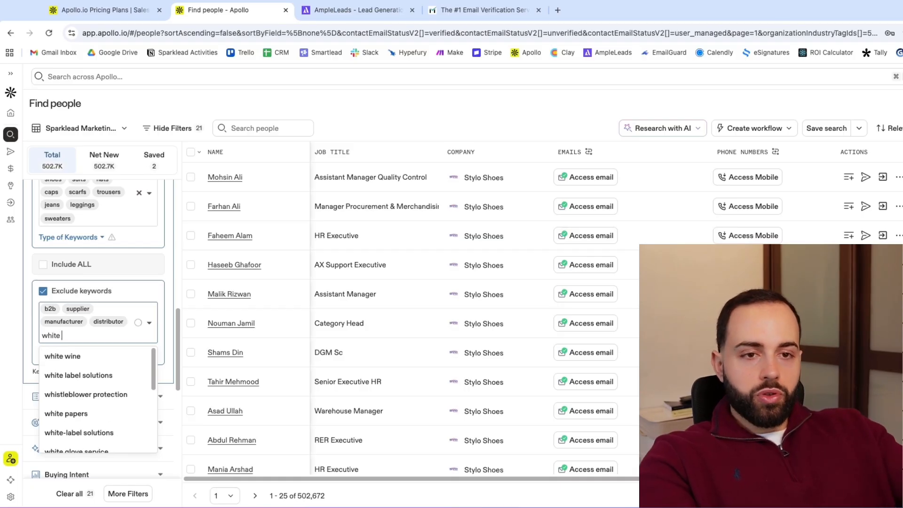
{"action": "type", "text": " label"}
{"action": "key", "text": "Return"}
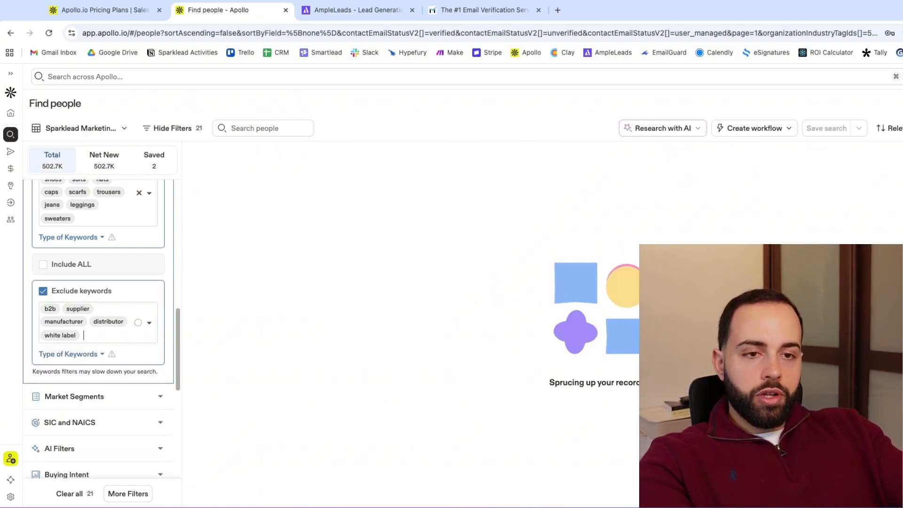
{"action": "type", "text": "dropship"}
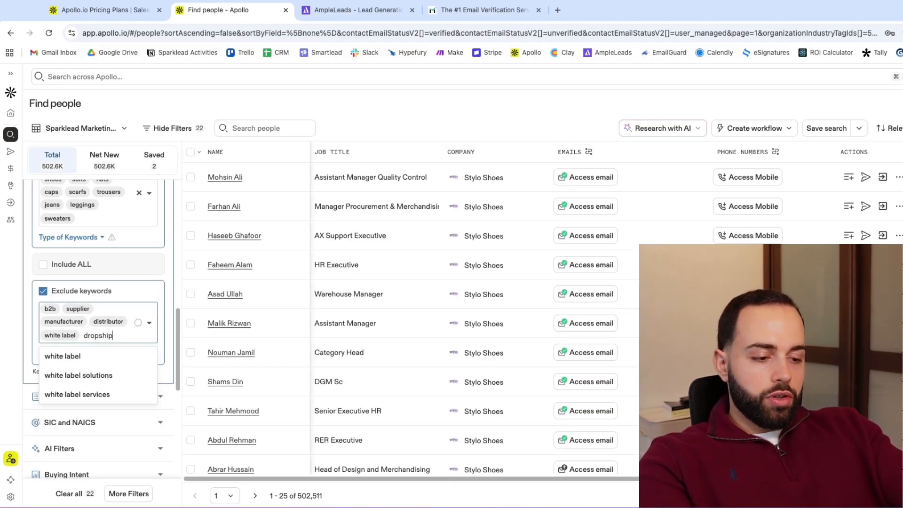
{"action": "type", "text": "ping"}
{"action": "key", "text": "Return"}
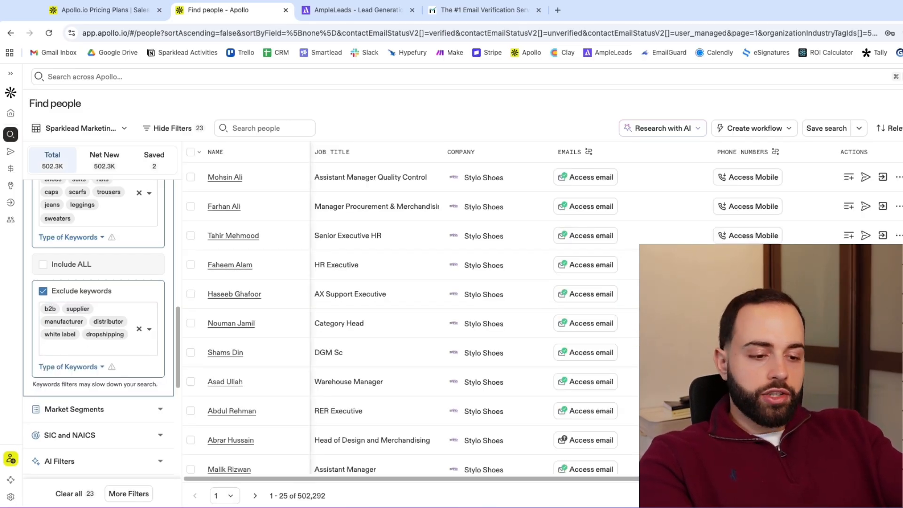
Step: Add food, beverage and cosmetics to the excluded company keywords
{"action": "type", "text": "food"}
{"action": "key", "text": "Return"}
{"action": "type", "text": "beverage"}
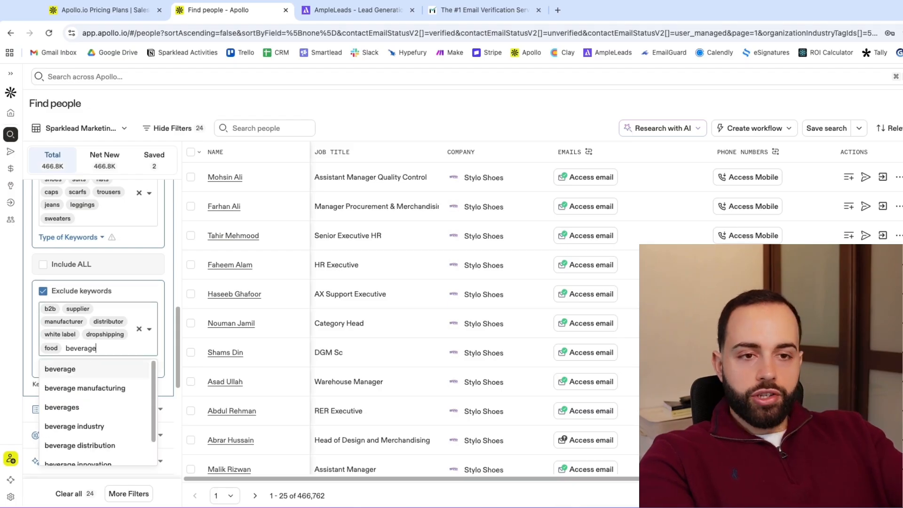
{"action": "key", "text": "Return"}
{"action": "type", "text": "cosmetics"}
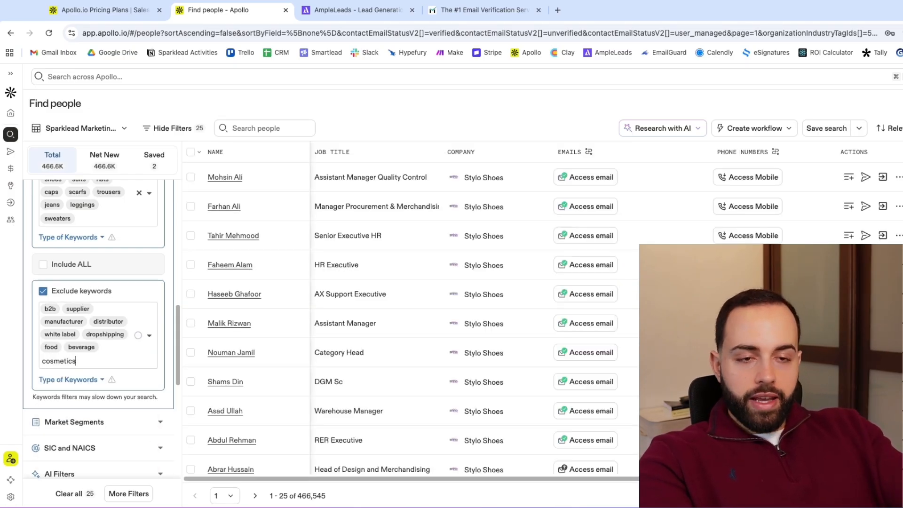
{"action": "key", "text": "Return"}
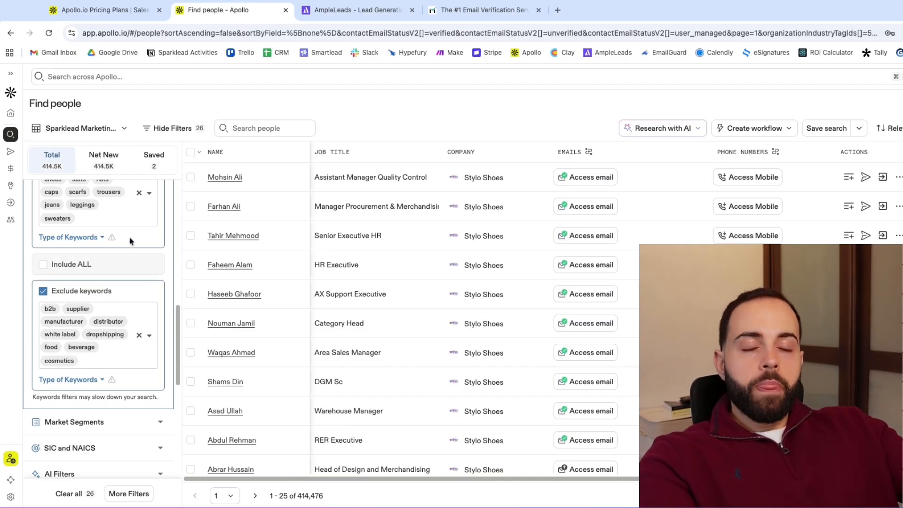
Step: Filter the people search by companies that use the Shopify technology
{"action": "scroll", "coordinate": [130, 241], "scroll_direction": "up", "scroll_amount": 1}
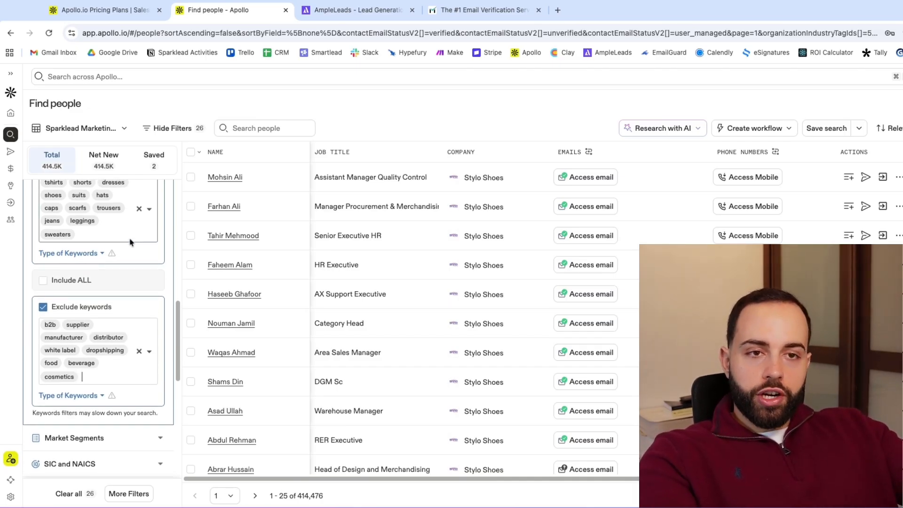
{"action": "scroll", "coordinate": [97, 329], "scroll_direction": "up", "scroll_amount": 6}
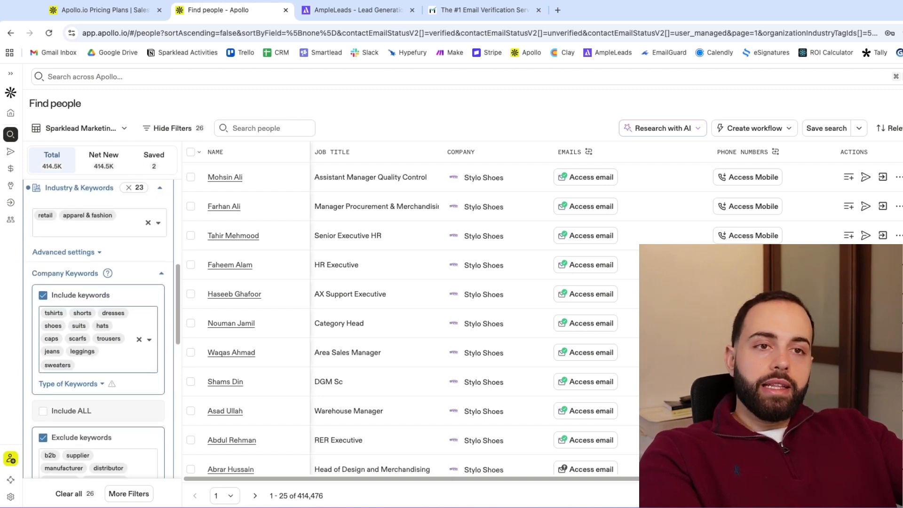
{"action": "scroll", "coordinate": [131, 310], "scroll_direction": "down", "scroll_amount": 10}
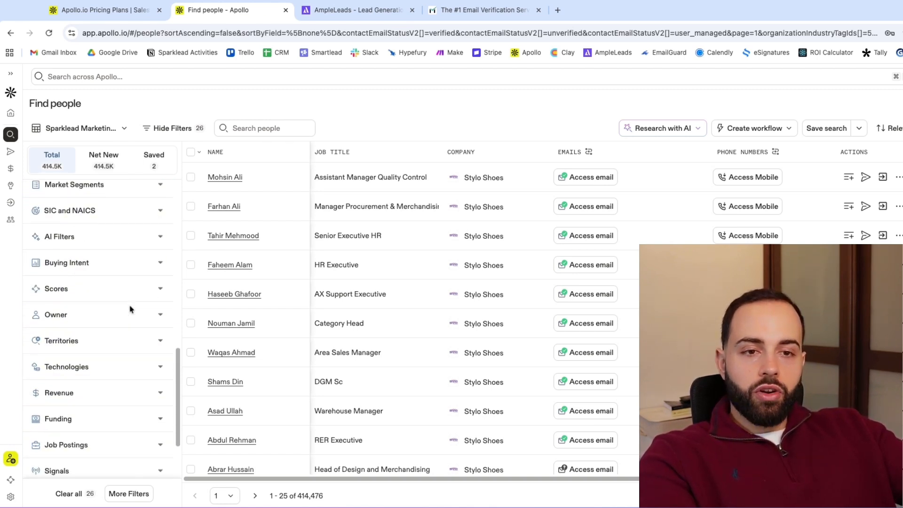
{"action": "left_click", "coordinate": [105, 366]}
{"action": "left_click", "coordinate": [109, 316]}
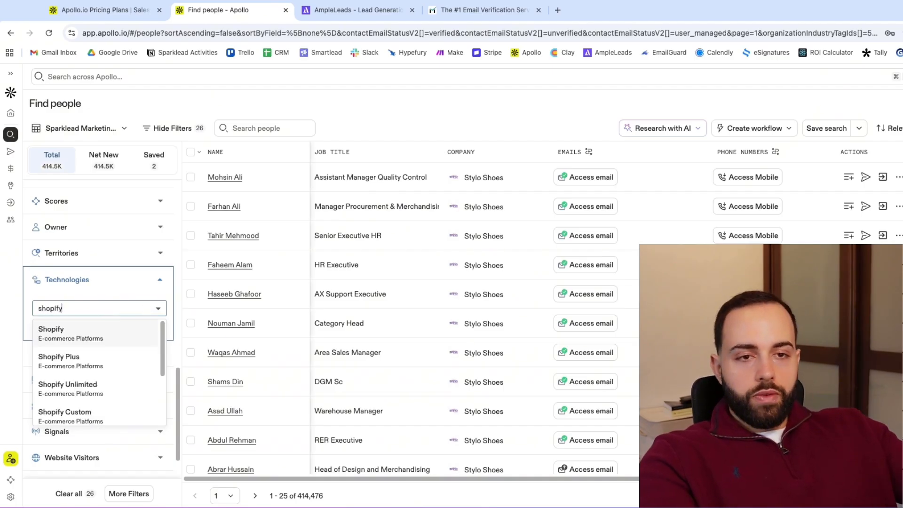
{"action": "left_click", "coordinate": [114, 330]}
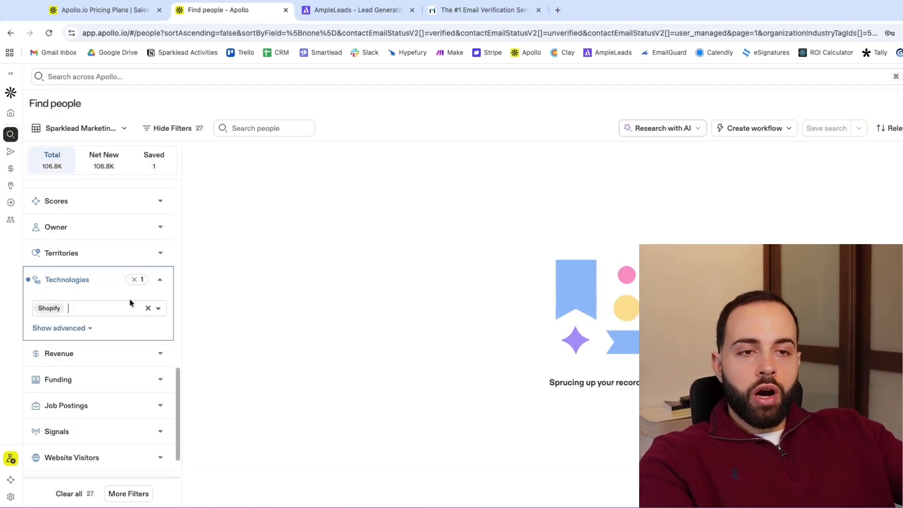
Step: Add Woo Commerce and Klaviyo to the technologies filter and collapse that filter
{"action": "type", "text": "woo"}
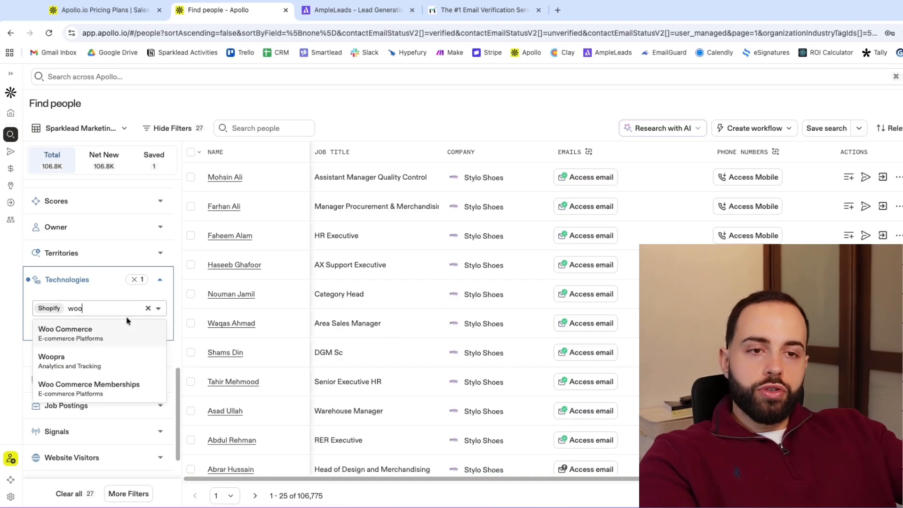
{"action": "left_click", "coordinate": [108, 333]}
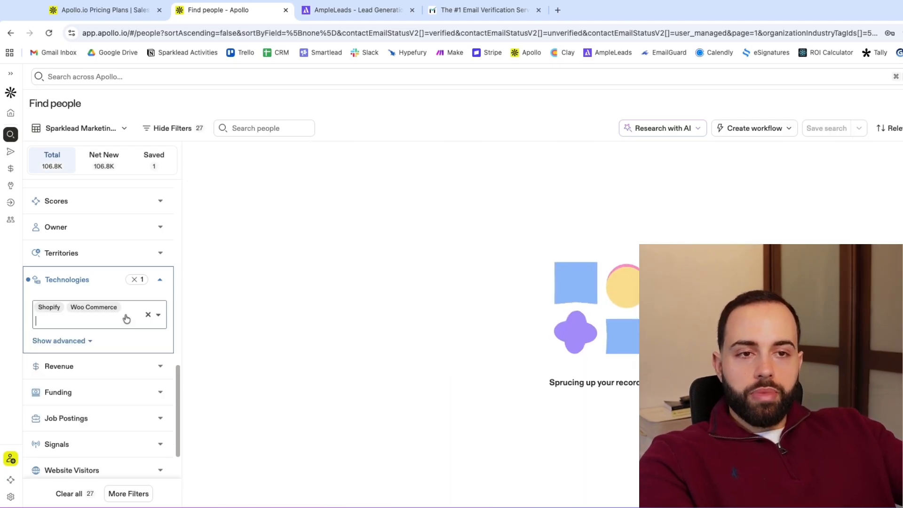
{"action": "type", "text": "klav"}
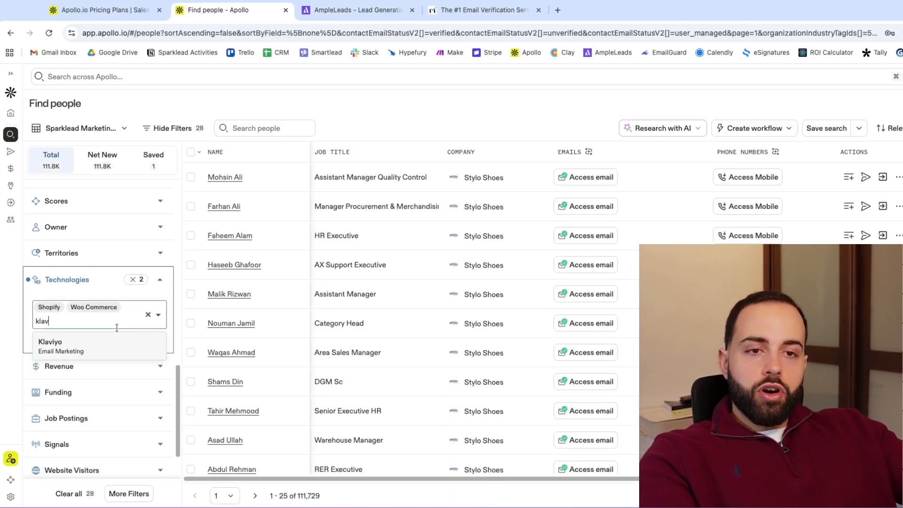
{"action": "left_click", "coordinate": [117, 356]}
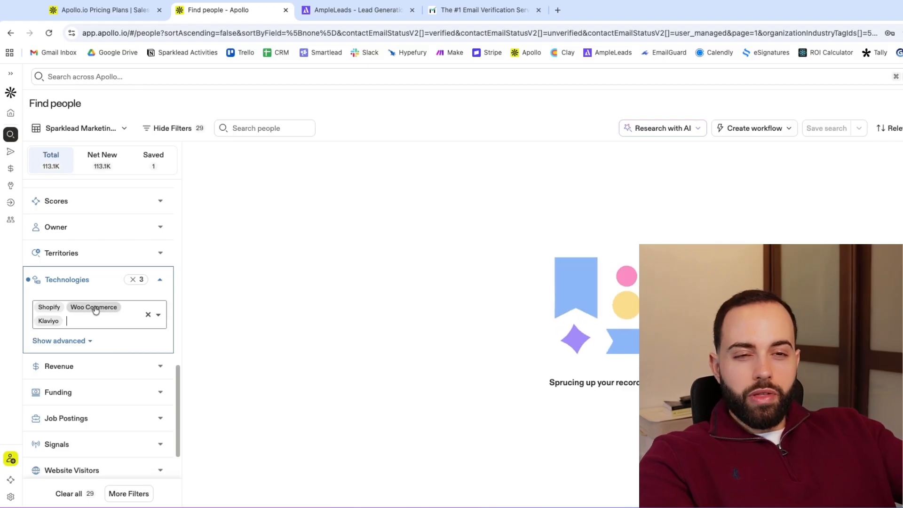
{"action": "left_click", "coordinate": [168, 282]}
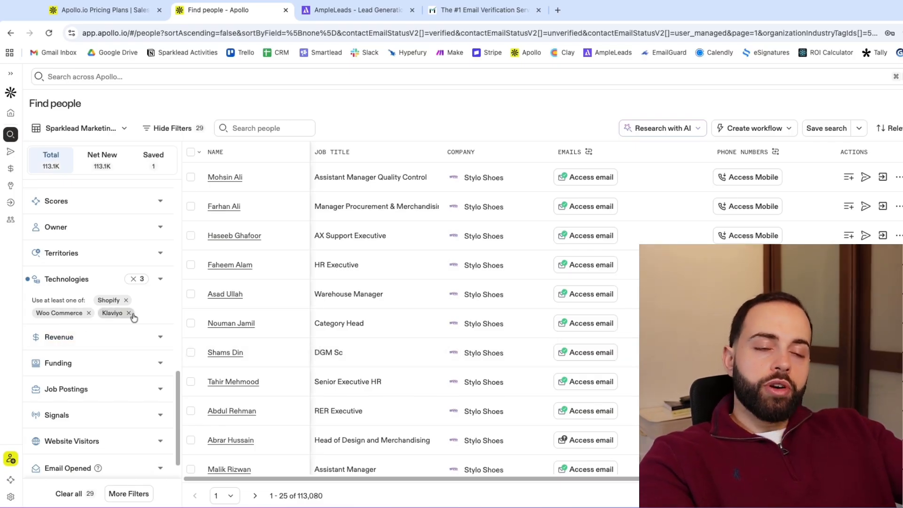
Step: Limit the number of employees to a custom range of 8 to 100 and collapse that filter
{"action": "scroll", "coordinate": [134, 318], "scroll_direction": "up", "scroll_amount": 10}
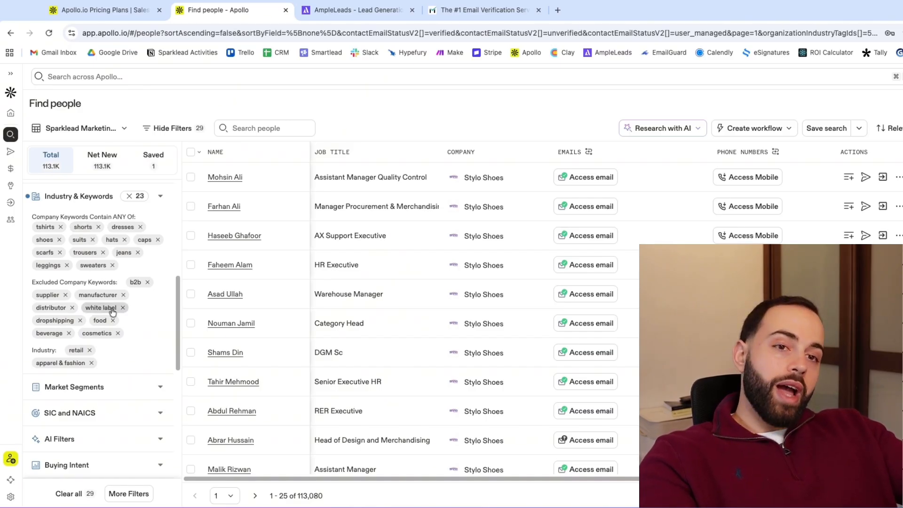
{"action": "scroll", "coordinate": [113, 312], "scroll_direction": "up", "scroll_amount": 5}
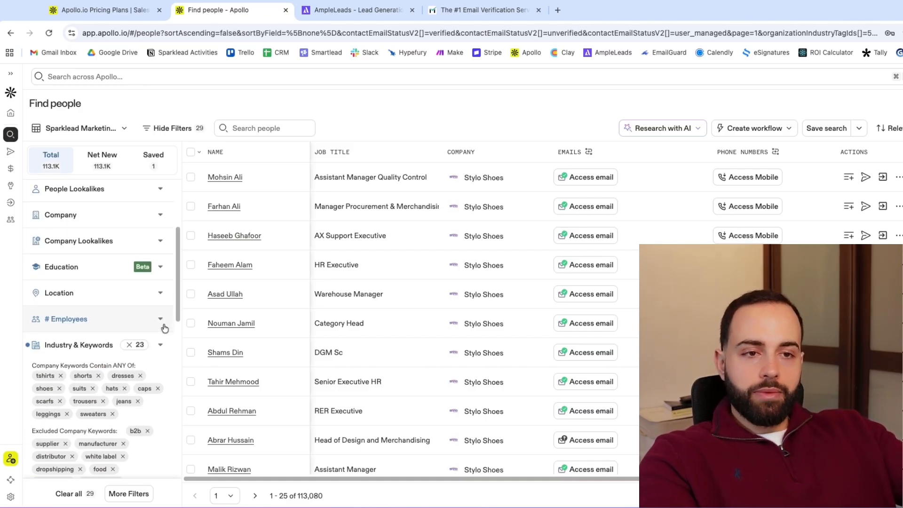
{"action": "left_click", "coordinate": [160, 319]}
{"action": "scroll", "coordinate": [141, 360], "scroll_direction": "down", "scroll_amount": 1}
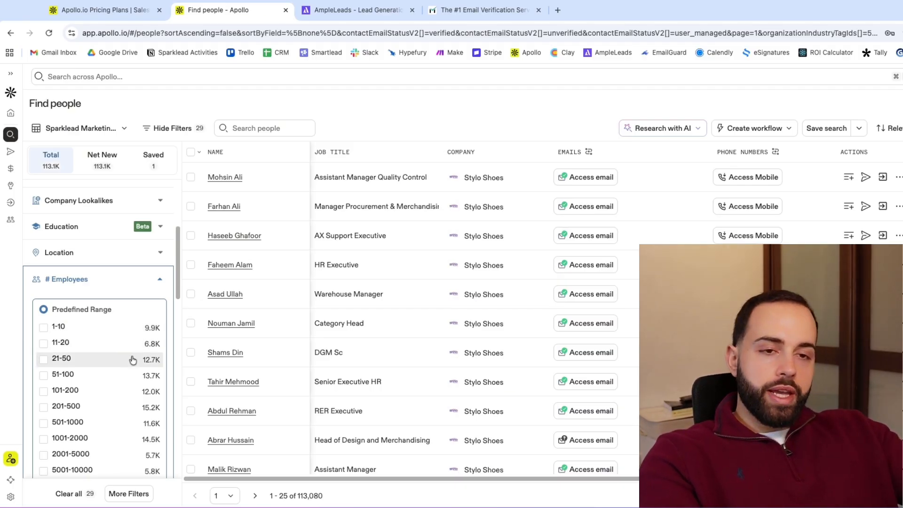
{"action": "scroll", "coordinate": [151, 329], "scroll_direction": "down", "scroll_amount": 1}
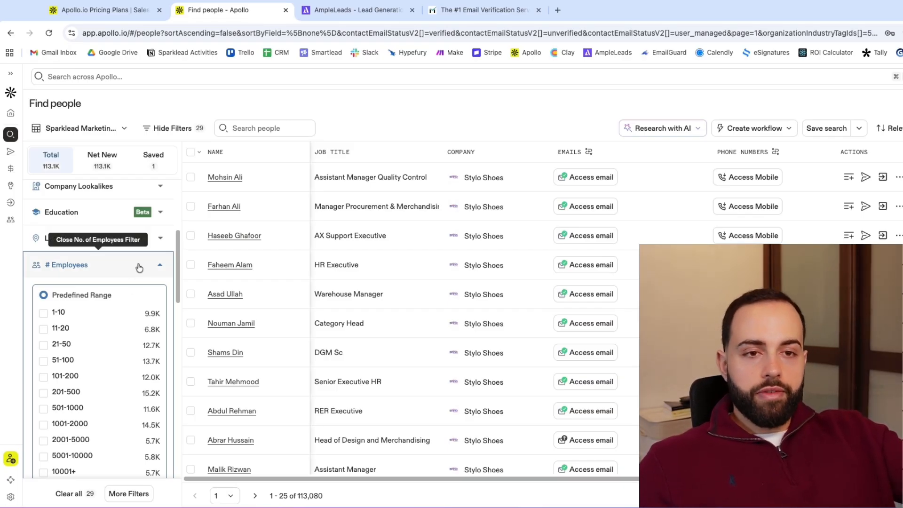
{"action": "scroll", "coordinate": [105, 358], "scroll_direction": "down", "scroll_amount": 3}
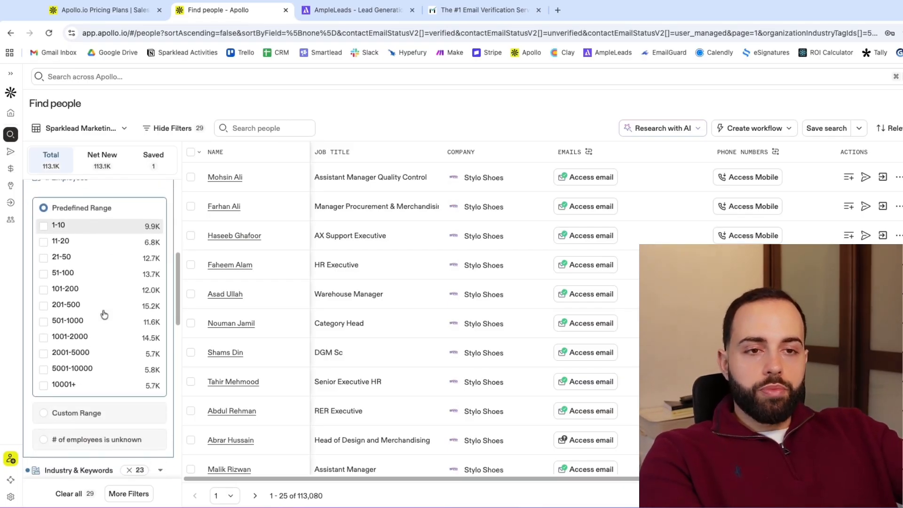
{"action": "left_click", "coordinate": [107, 405]}
{"action": "scroll", "coordinate": [89, 259], "scroll_direction": "up", "scroll_amount": 1}
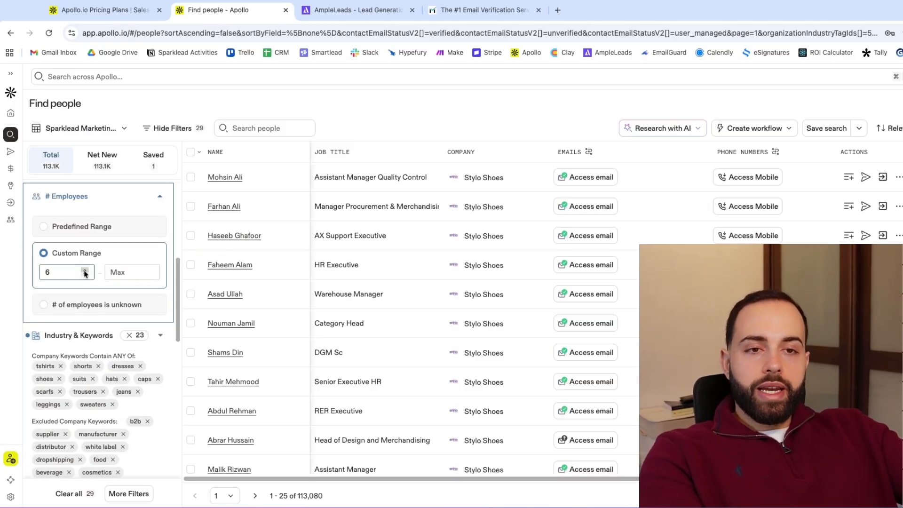
{"action": "left_click", "coordinate": [125, 277]}
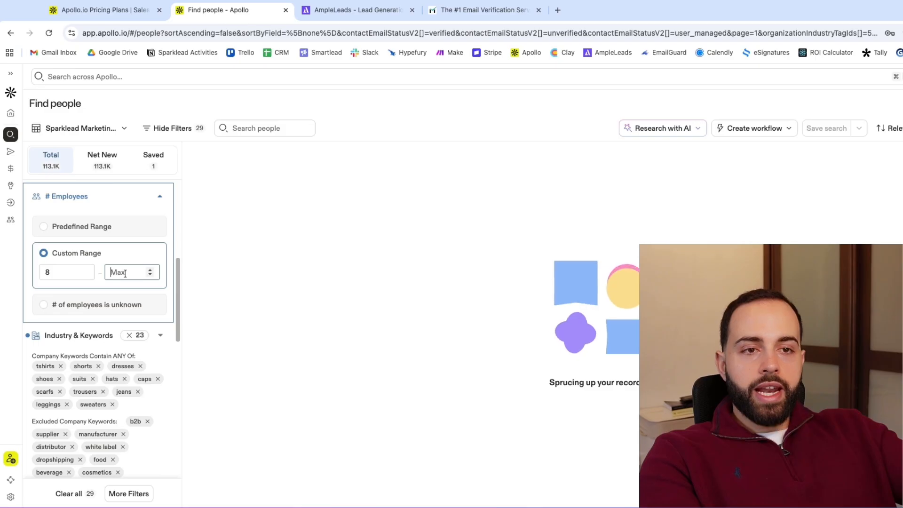
{"action": "type", "text": "100"}
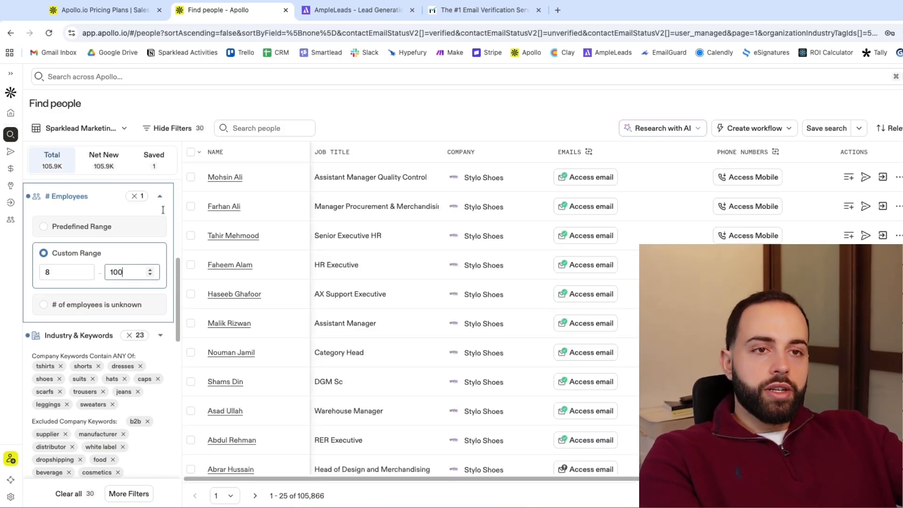
{"action": "scroll", "coordinate": [164, 221], "scroll_direction": "up", "scroll_amount": 3}
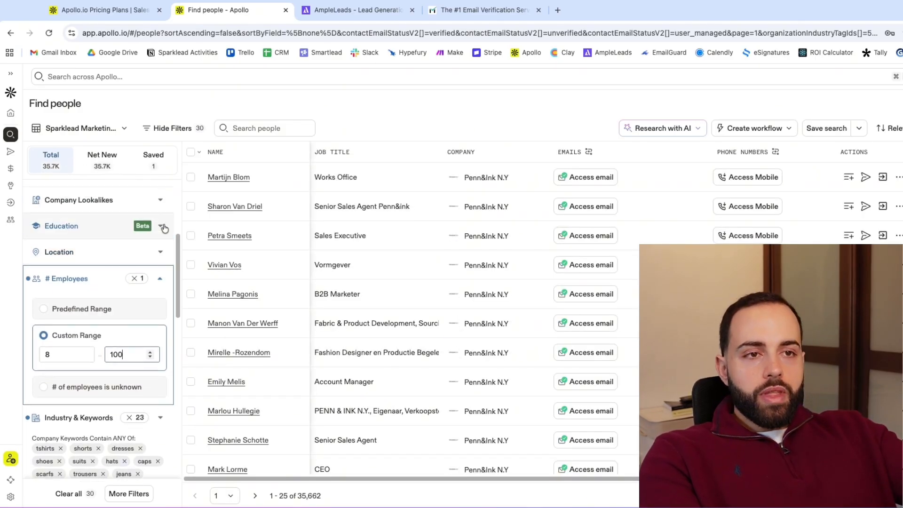
{"action": "left_click", "coordinate": [161, 279]}
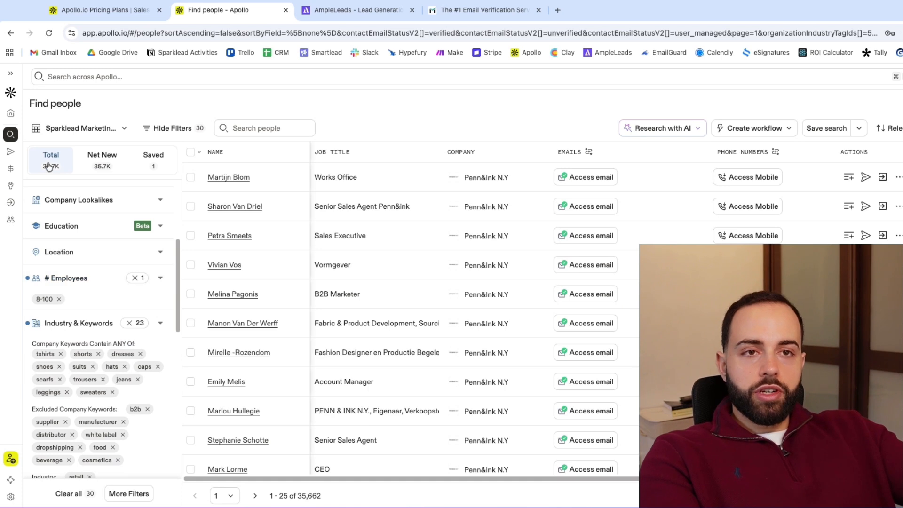
Step: Filter the location by account HQ region, choosing United States and United Kingdom
{"action": "left_click", "coordinate": [131, 254]}
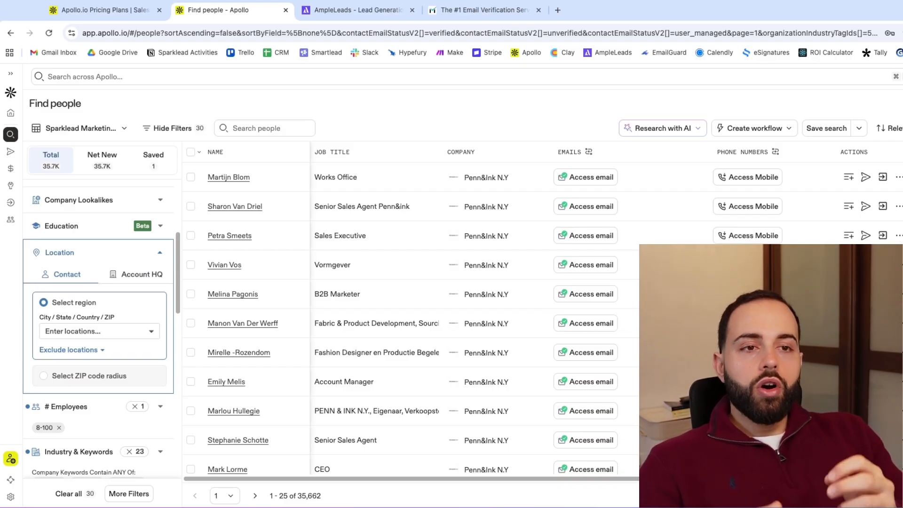
{"action": "left_click", "coordinate": [157, 278]}
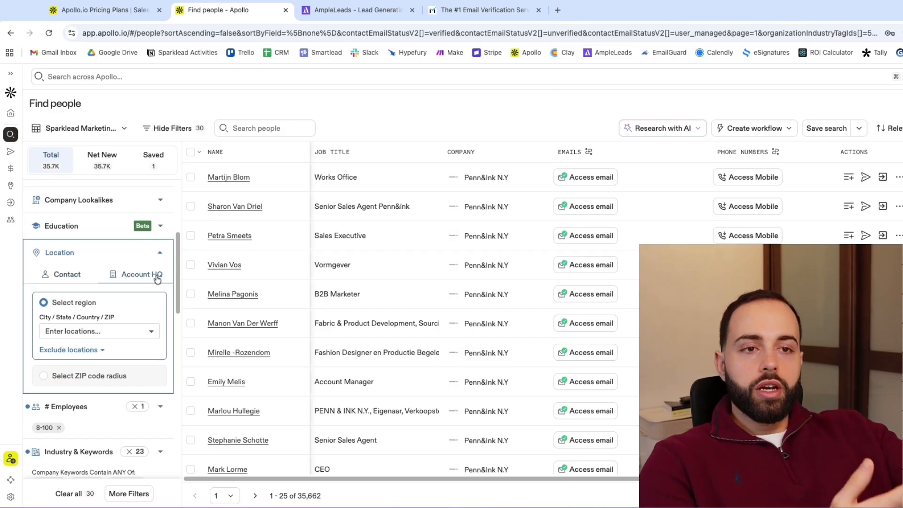
{"action": "left_click", "coordinate": [107, 332]}
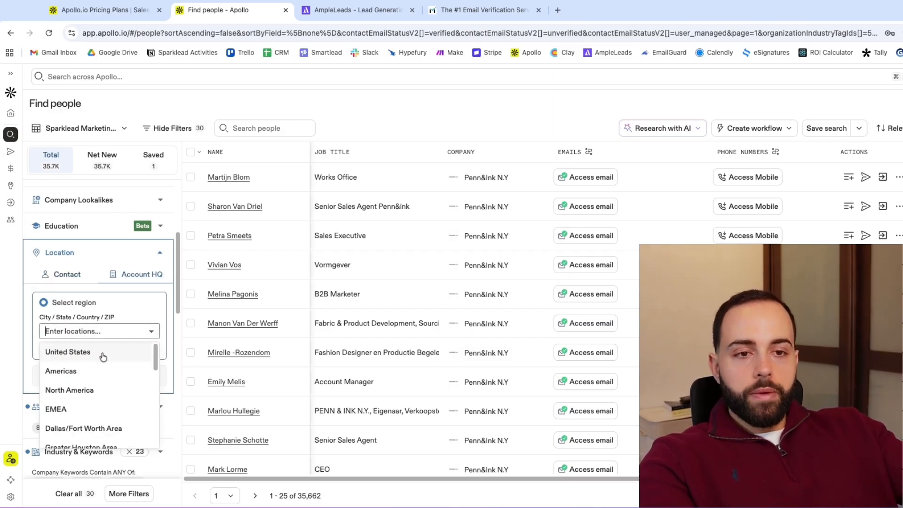
{"action": "left_click", "coordinate": [103, 357]}
{"action": "type", "text": "united"}
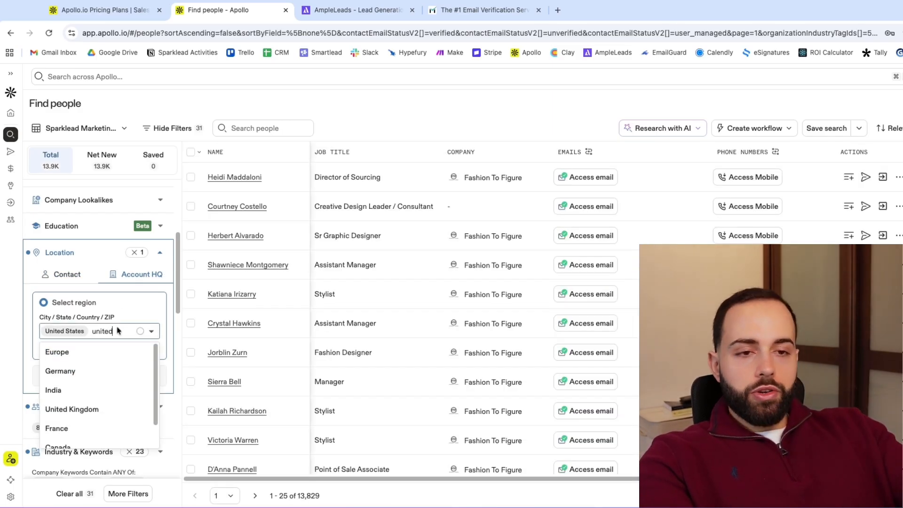
{"action": "left_click", "coordinate": [113, 388]}
Step: Add Canada and European Union to the account HQ locations
{"action": "type", "text": "ca"}
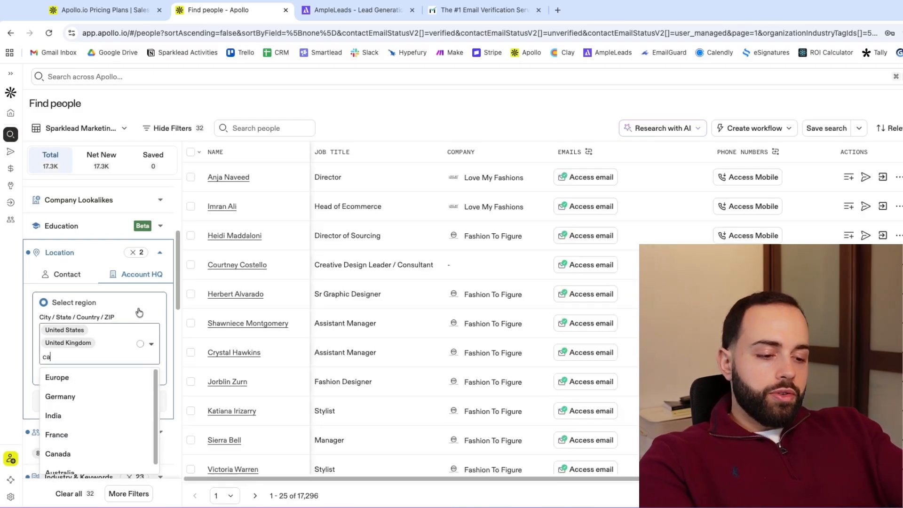
{"action": "type", "text": "nada"}
{"action": "left_click", "coordinate": [117, 380]}
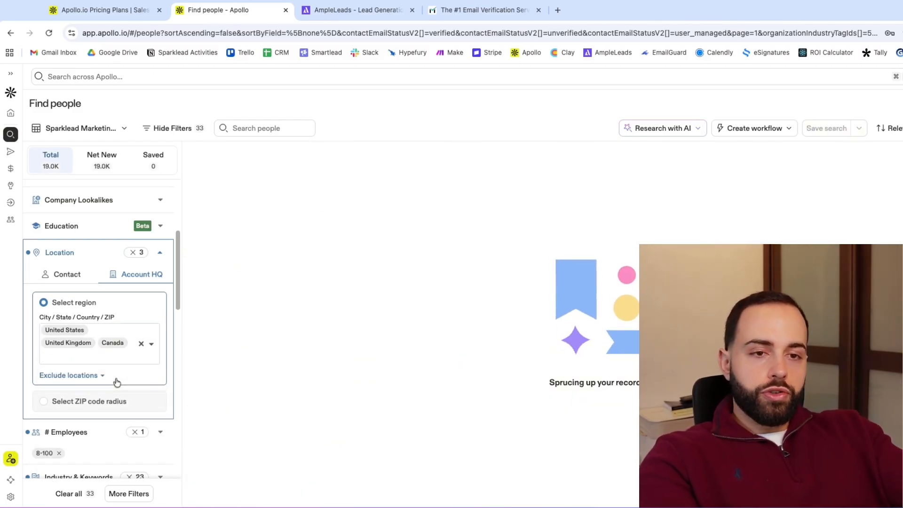
{"action": "type", "text": "europe"}
{"action": "left_click", "coordinate": [111, 397]}
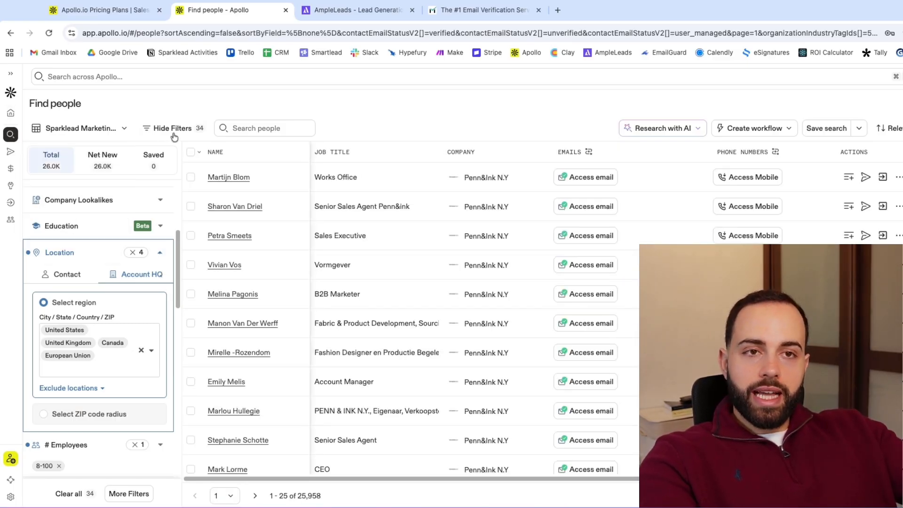
Step: Collapse the location filter and expand the job titles filter
{"action": "left_click", "coordinate": [159, 253]}
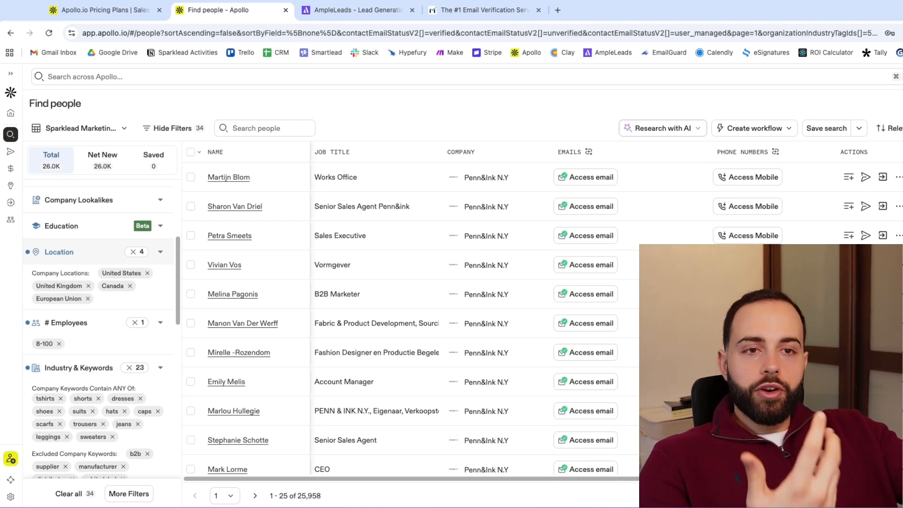
{"action": "scroll", "coordinate": [98, 282], "scroll_direction": "up", "scroll_amount": 2}
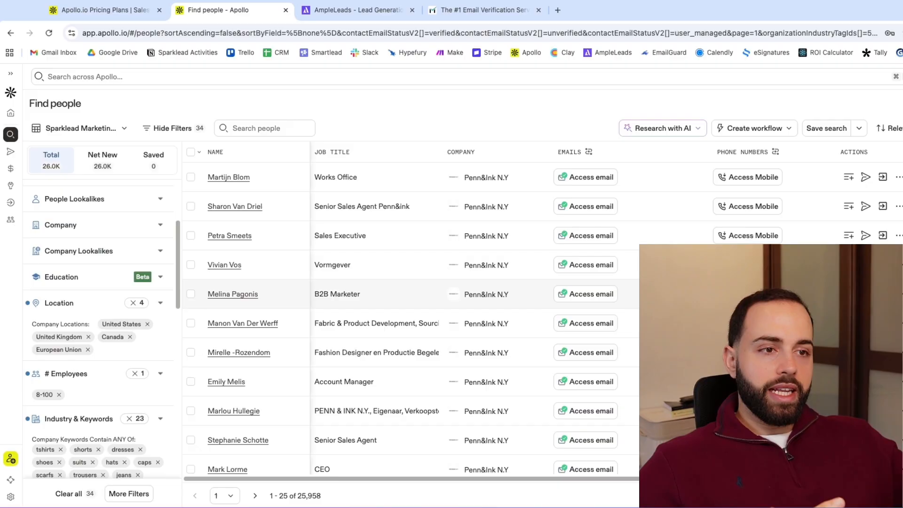
{"action": "scroll", "coordinate": [104, 323], "scroll_direction": "down", "scroll_amount": 4}
{"action": "scroll", "coordinate": [103, 323], "scroll_direction": "up", "scroll_amount": 3}
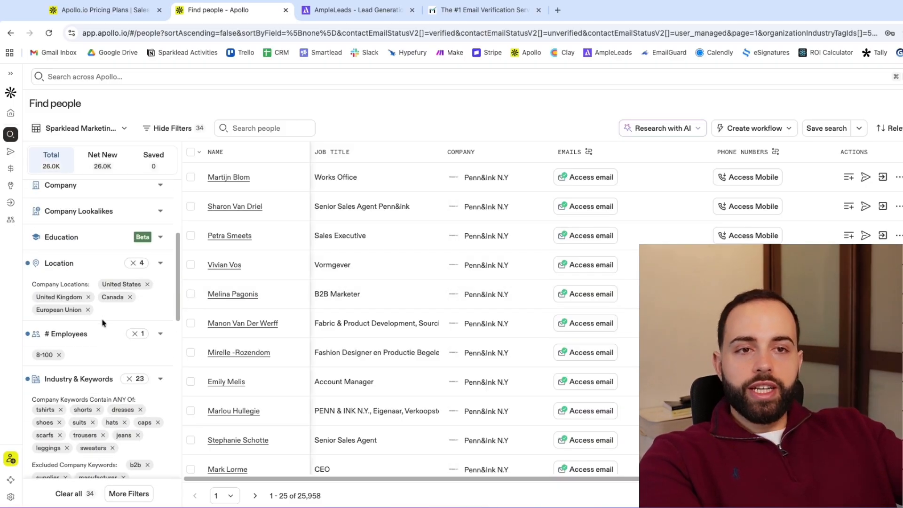
{"action": "scroll", "coordinate": [94, 339], "scroll_direction": "up", "scroll_amount": 2}
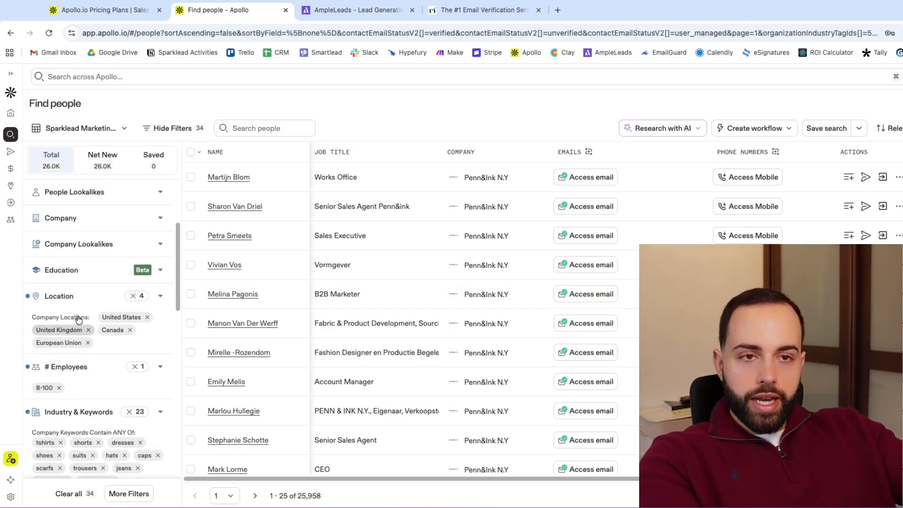
{"action": "scroll", "coordinate": [78, 320], "scroll_direction": "up", "scroll_amount": 3}
{"action": "left_click", "coordinate": [117, 278]}
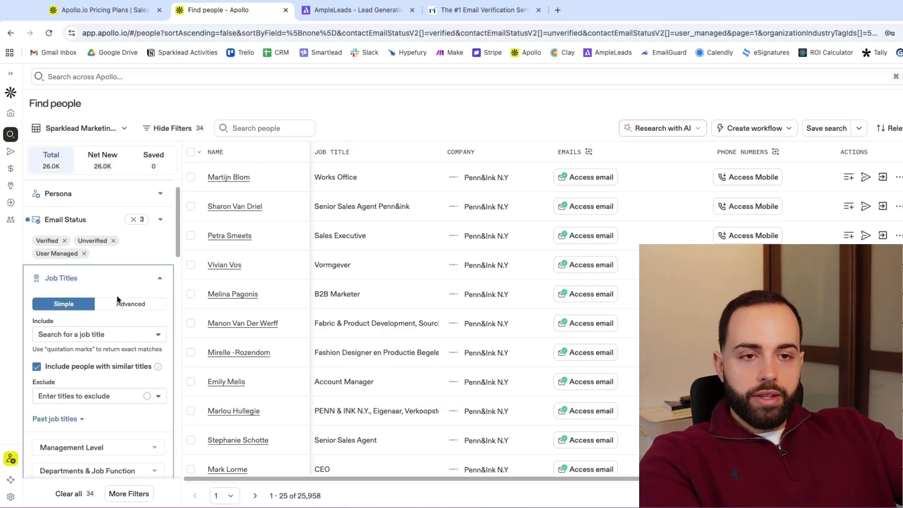
Step: Examine the management level options and the departments and job function options within the job titles filter
{"action": "scroll", "coordinate": [117, 299], "scroll_direction": "down", "scroll_amount": 3}
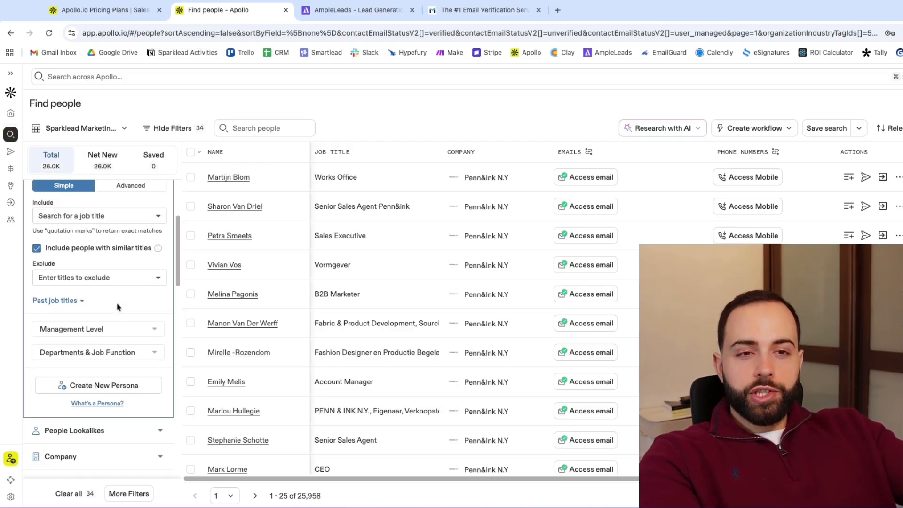
{"action": "left_click", "coordinate": [99, 331]}
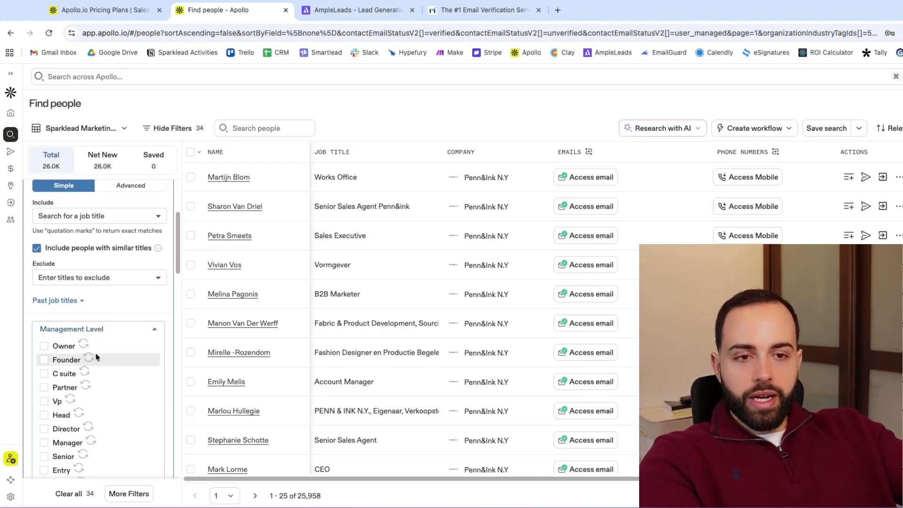
{"action": "scroll", "coordinate": [90, 349], "scroll_direction": "down", "scroll_amount": 3}
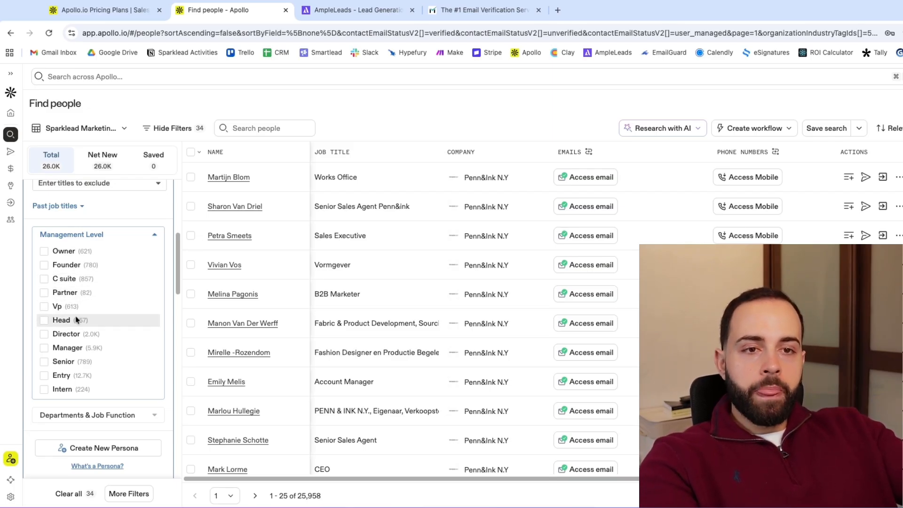
{"action": "left_click", "coordinate": [154, 236]}
{"action": "left_click", "coordinate": [147, 267]}
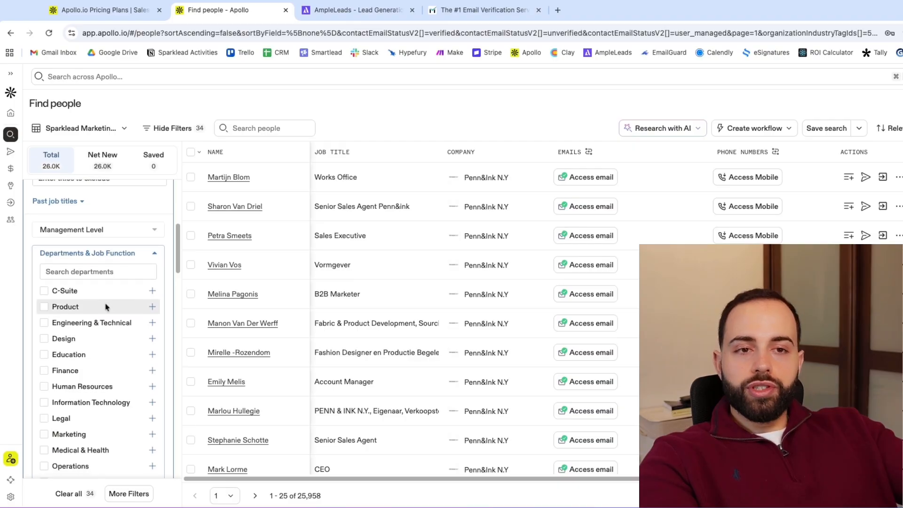
{"action": "scroll", "coordinate": [115, 292], "scroll_direction": "down", "scroll_amount": 1}
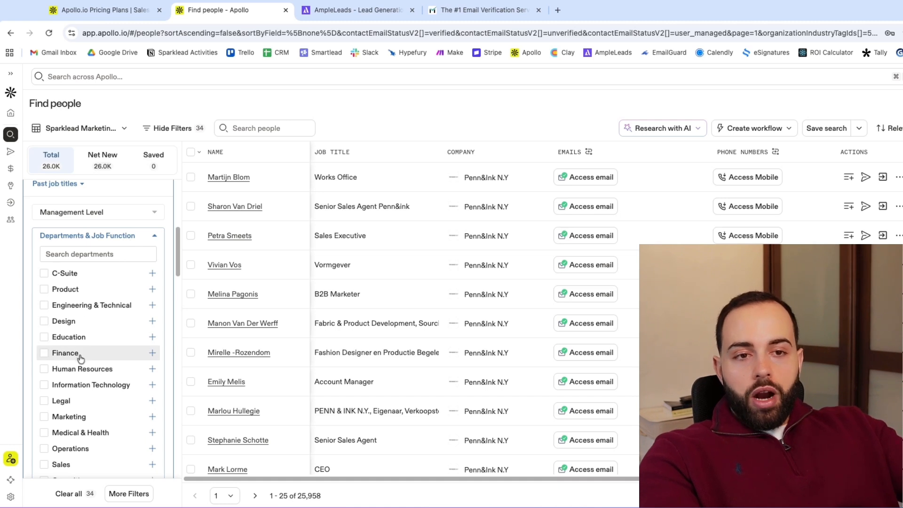
{"action": "scroll", "coordinate": [80, 359], "scroll_direction": "down", "scroll_amount": 1}
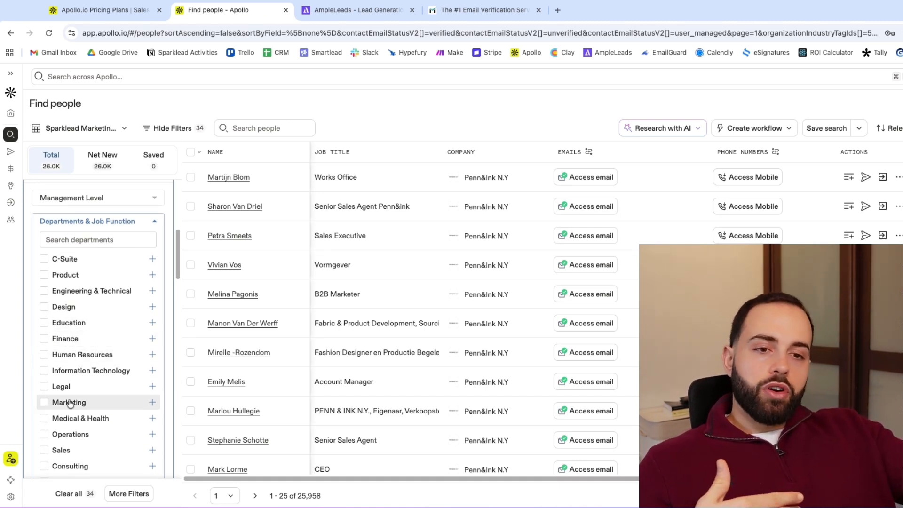
{"action": "scroll", "coordinate": [141, 282], "scroll_direction": "up", "scroll_amount": 2}
{"action": "left_click", "coordinate": [160, 249]}
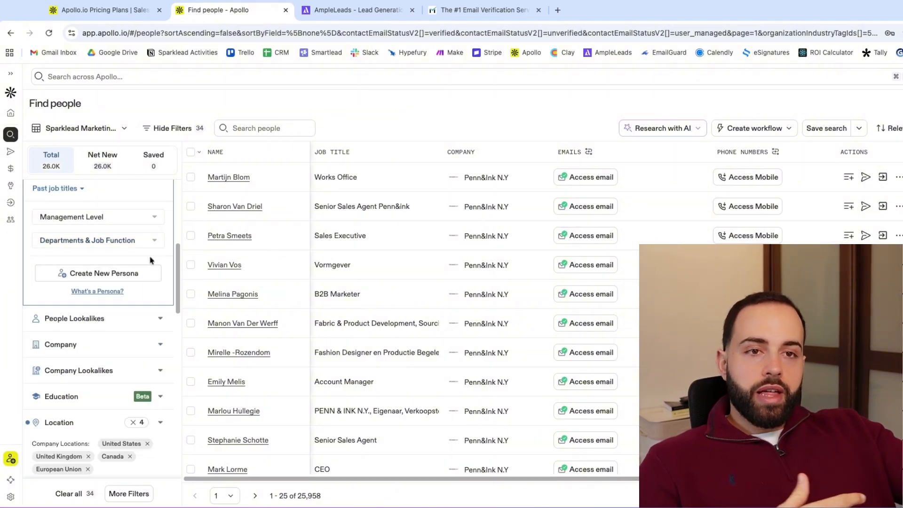
Step: Include the job title founder and the exact-match title "president" in the job titles filter
{"action": "scroll", "coordinate": [137, 278], "scroll_direction": "up", "scroll_amount": 5}
{"action": "scroll", "coordinate": [128, 279], "scroll_direction": "up", "scroll_amount": 3}
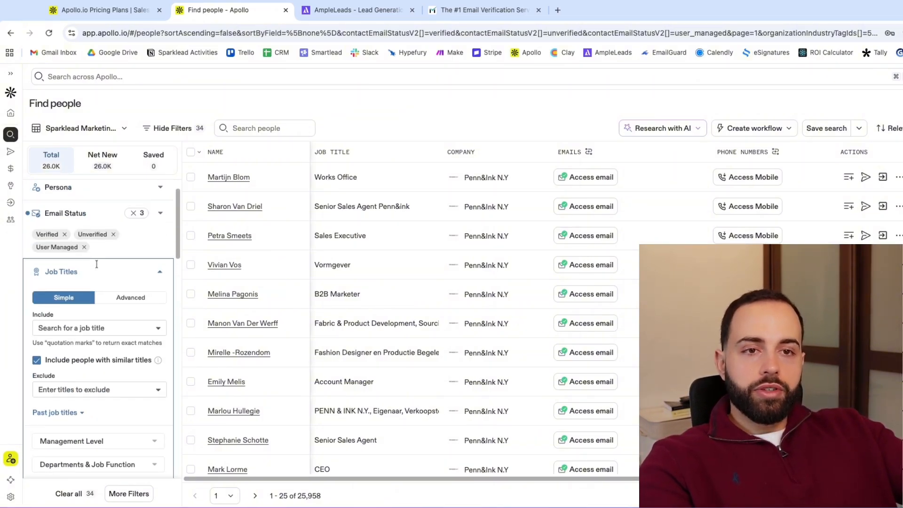
{"action": "left_click", "coordinate": [97, 328]}
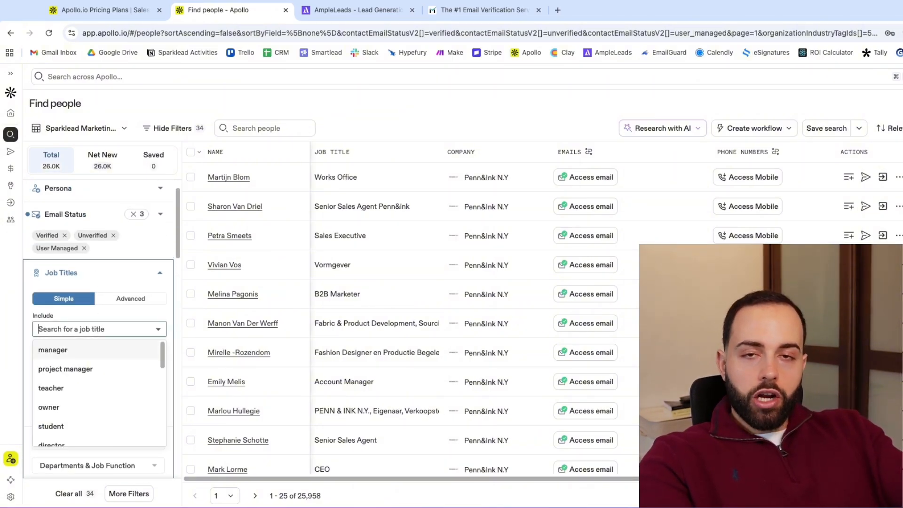
{"action": "type", "text": "founder"}
{"action": "key", "text": "Return"}
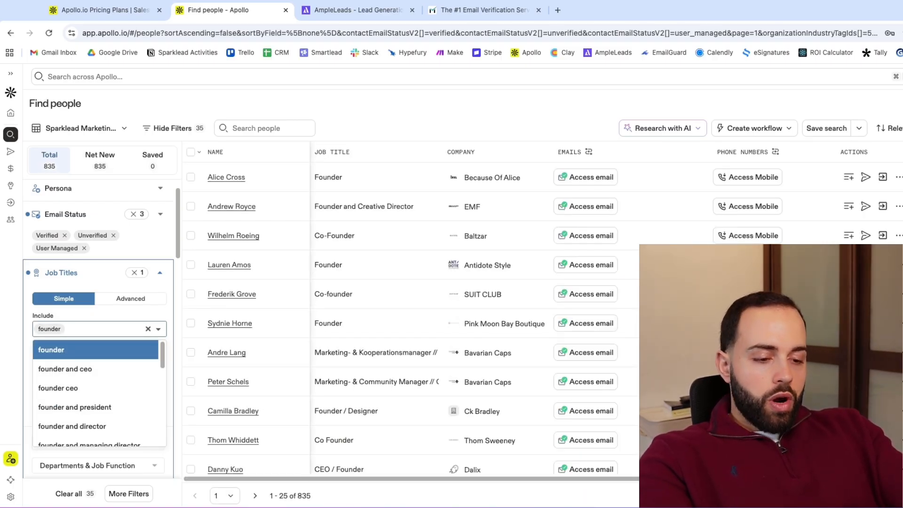
{"action": "type", "text": "\"pre"}
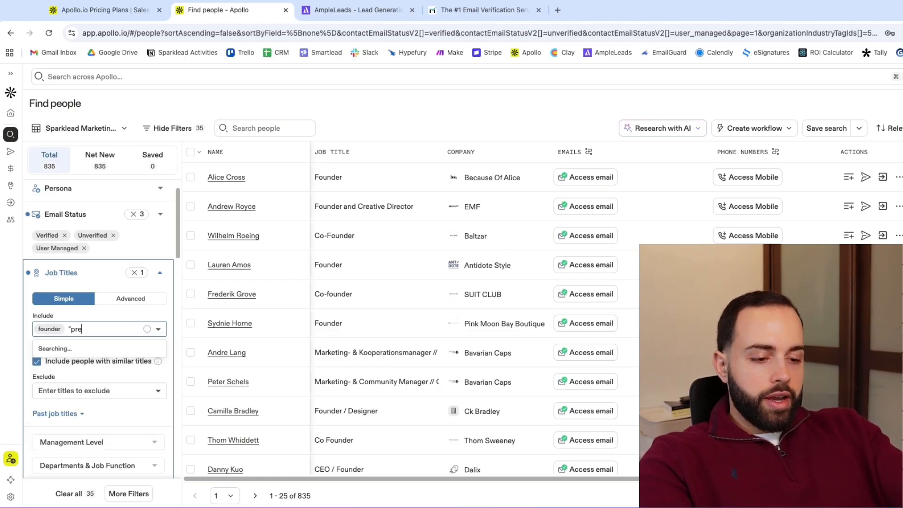
{"action": "type", "text": "sident\""}
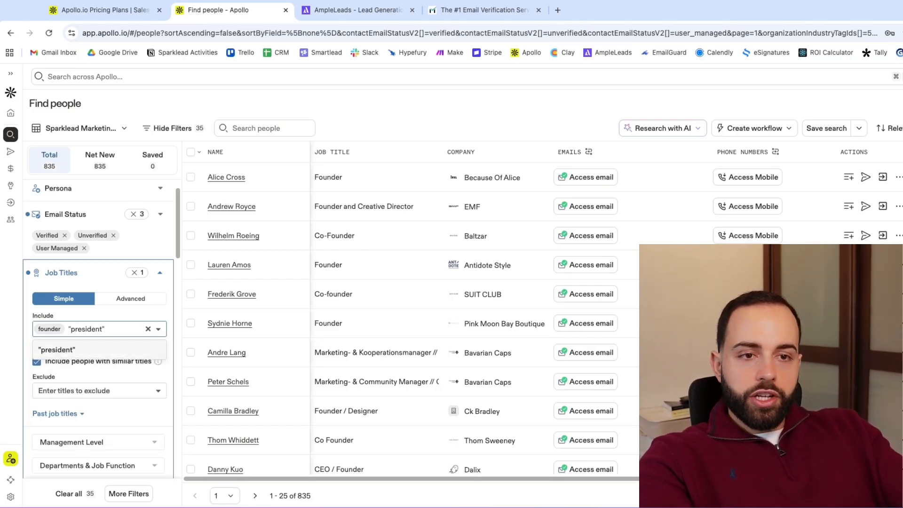
{"action": "key", "text": "Return"}
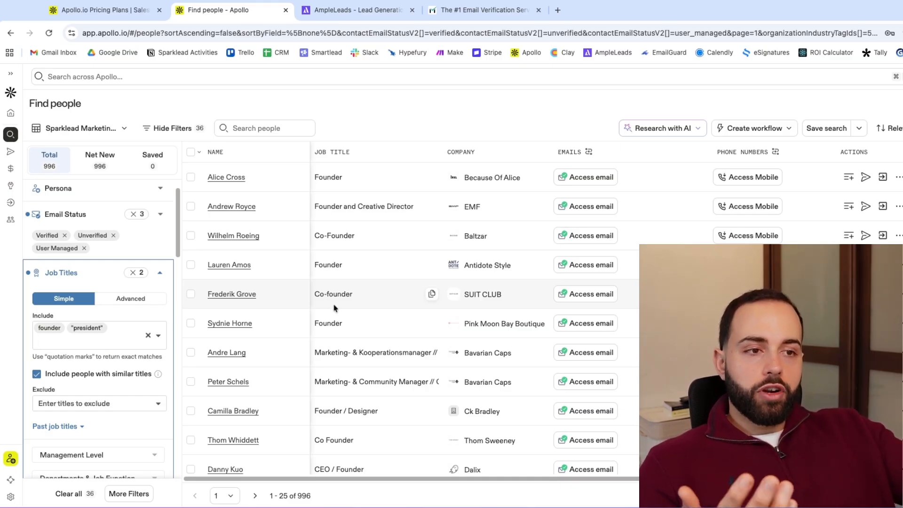
Step: Add cmo and vp of marketing to the included job titles
{"action": "scroll", "coordinate": [334, 306], "scroll_direction": "down", "scroll_amount": 3}
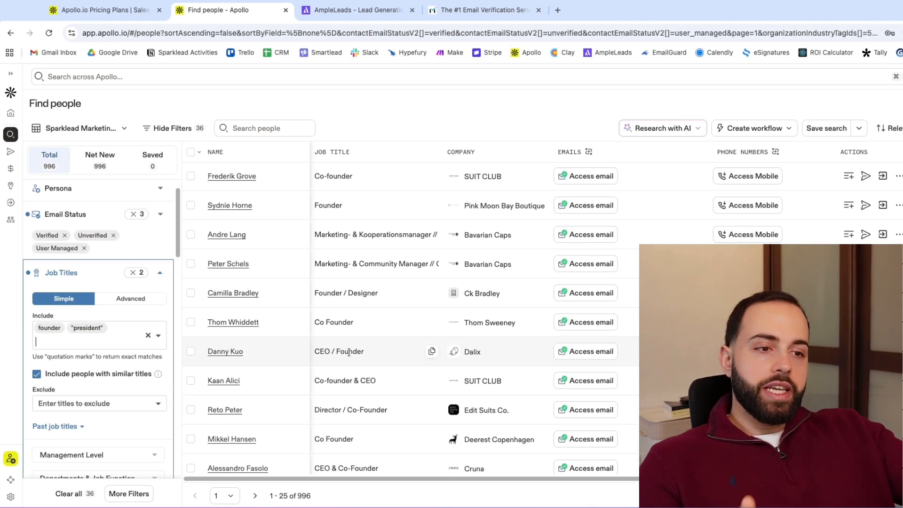
{"action": "left_click", "coordinate": [88, 343]}
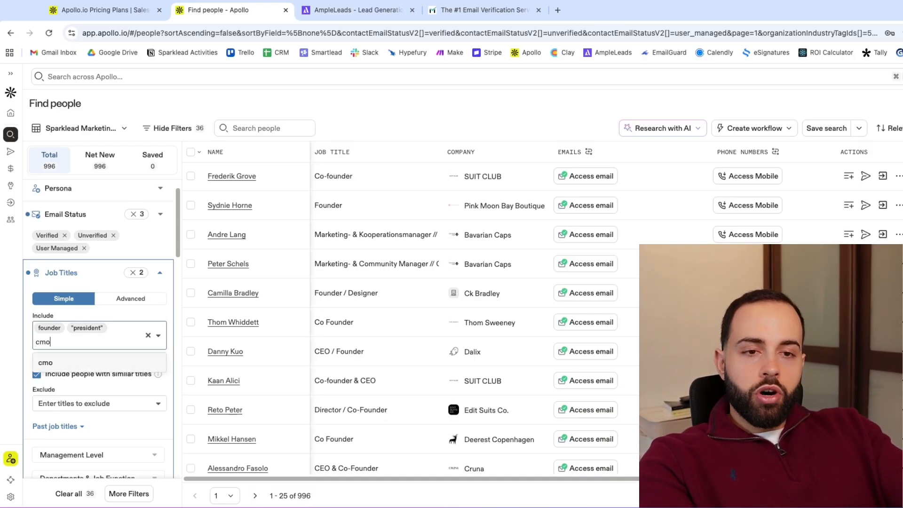
{"action": "key", "text": "Return"}
{"action": "type", "text": "vp of mark"}
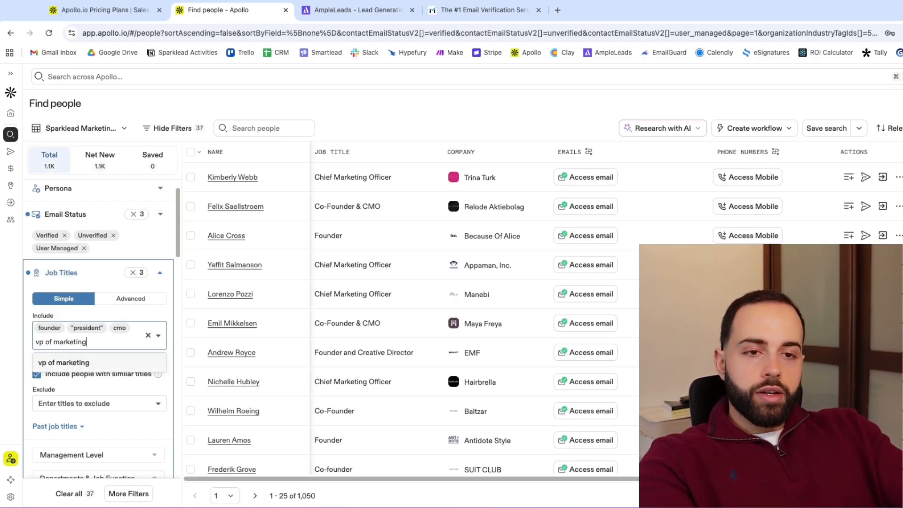
{"action": "type", "text": "eting"}
{"action": "key", "text": "Return"}
Step: Add director of marketing and head of marketing to the included job titles
{"action": "type", "text": "dir"}
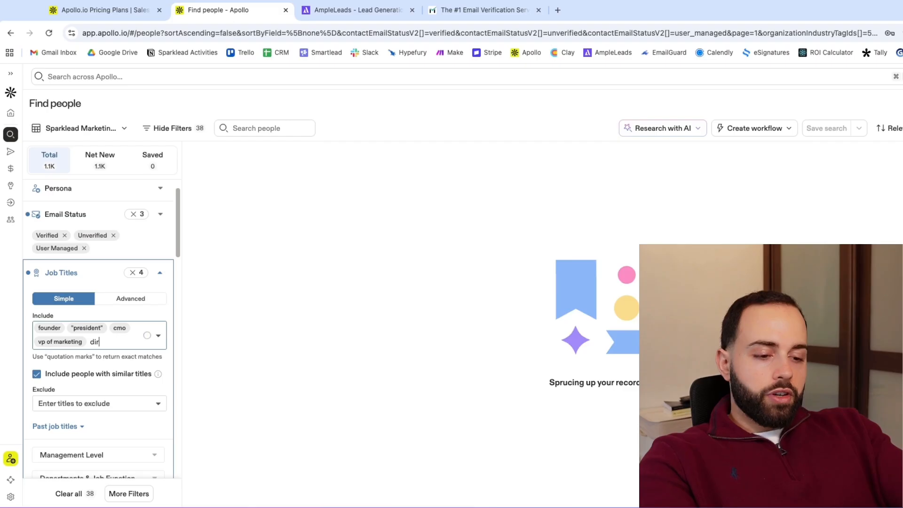
{"action": "type", "text": "ector of marketing"}
{"action": "left_click", "coordinate": [53, 359]}
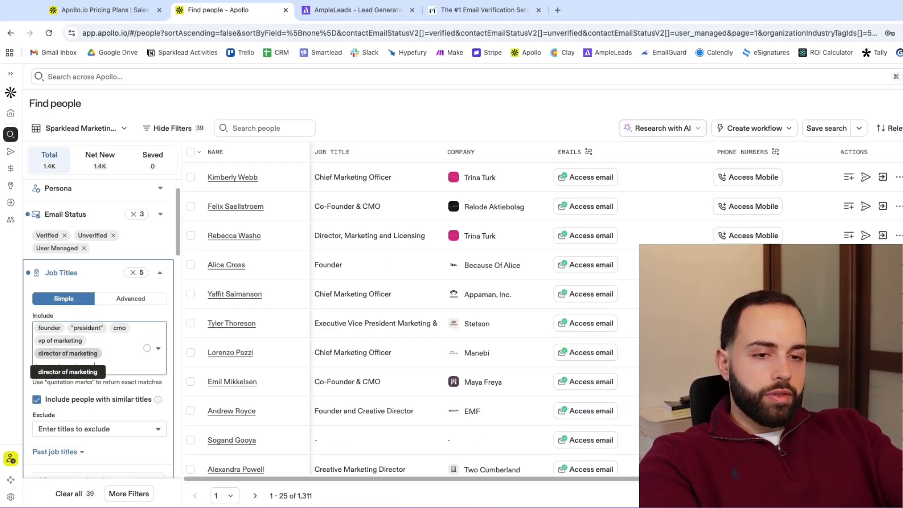
{"action": "key", "text": "Return"}
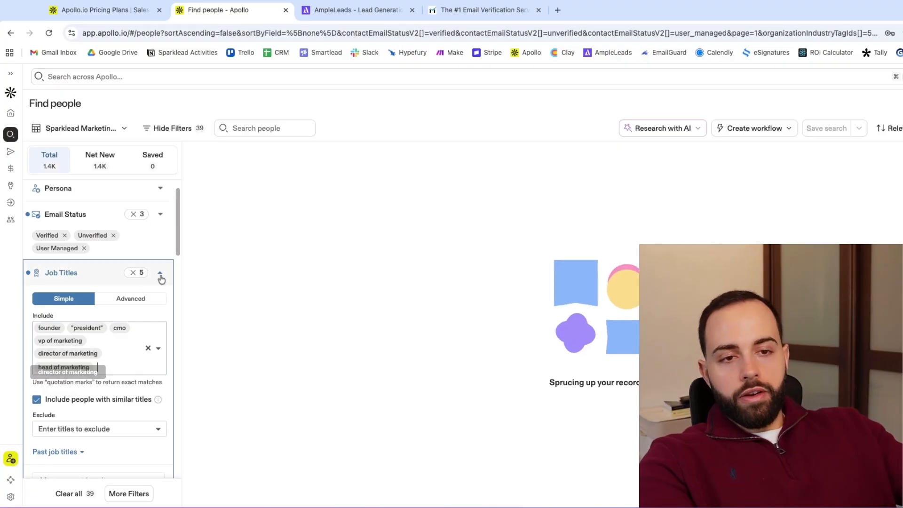
Step: Add managing director and growth to the included job titles
{"action": "type", "text": "m"}
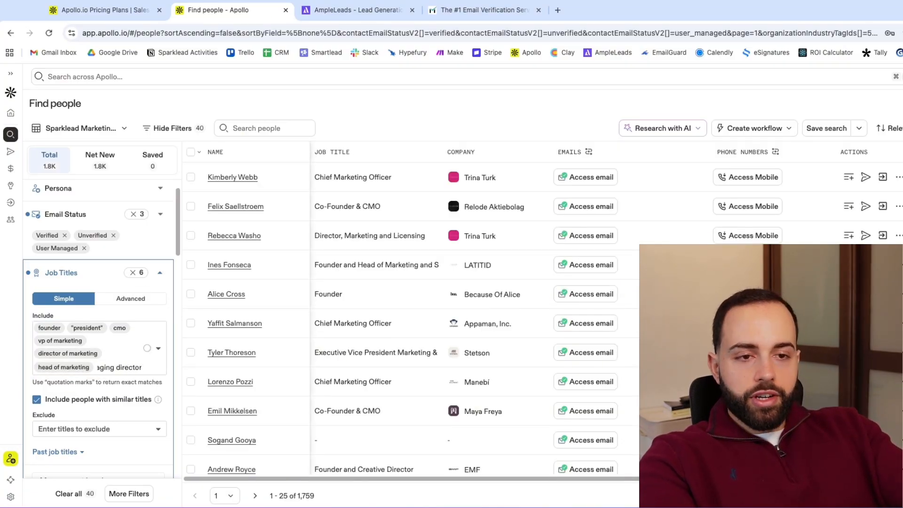
{"action": "type", "text": "anaging director"}
{"action": "key", "text": "Return"}
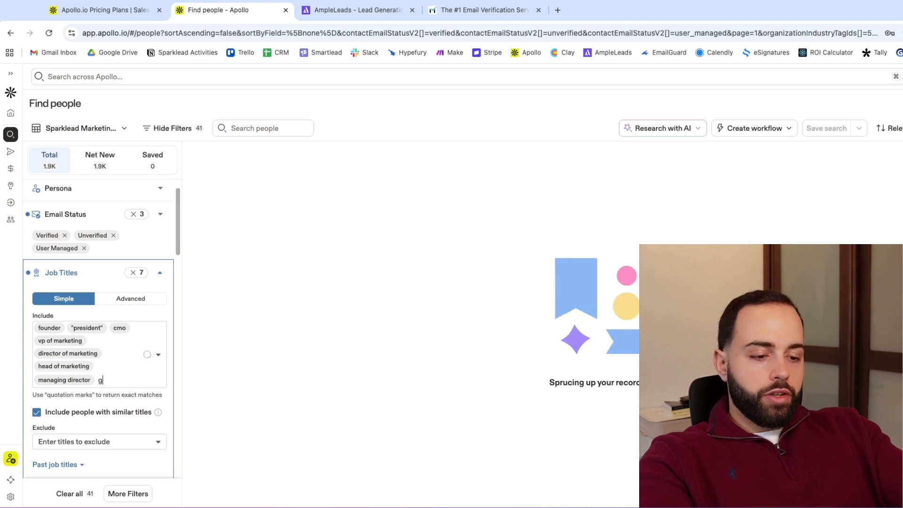
{"action": "type", "text": "growth"}
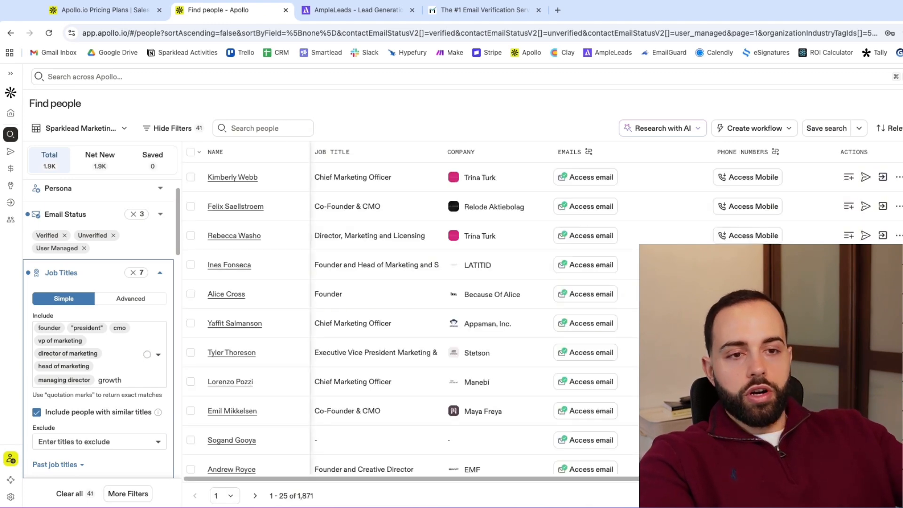
{"action": "key", "text": "Return"}
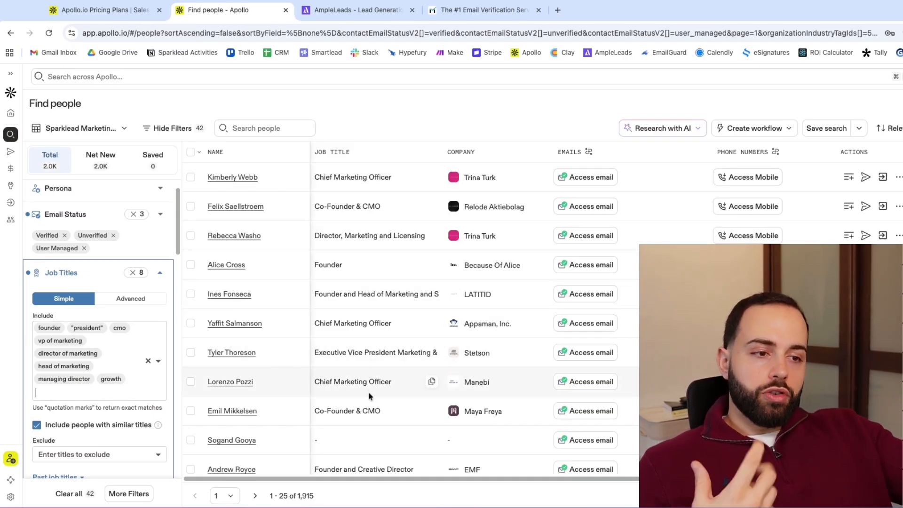
Step: Add the creative roles vp of creatives, creative director and head of creatives to the included job titles
{"action": "left_click", "coordinate": [85, 393]}
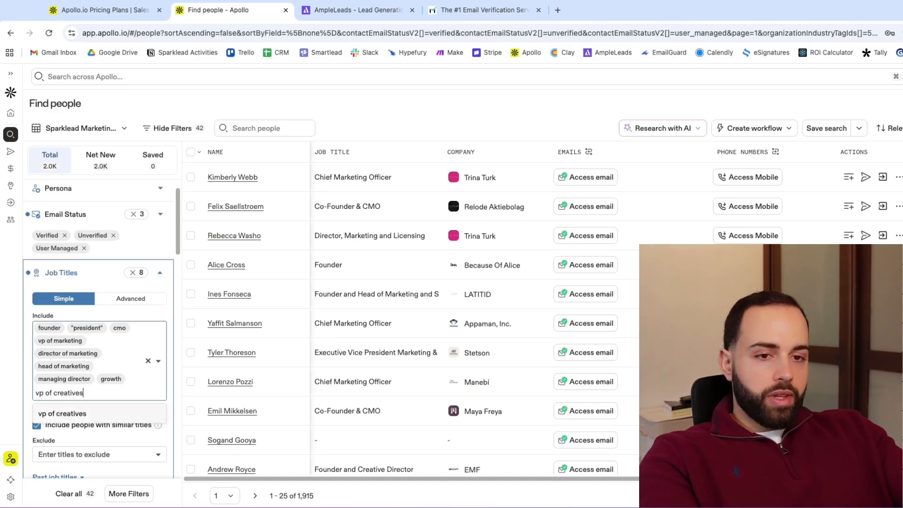
{"action": "key", "text": "Return"}
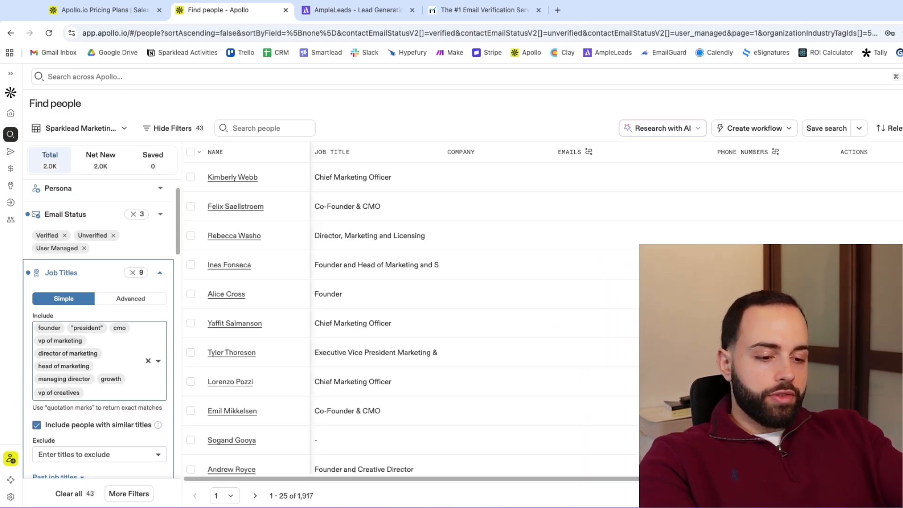
{"action": "type", "text": "creative director"}
{"action": "key", "text": "Return"}
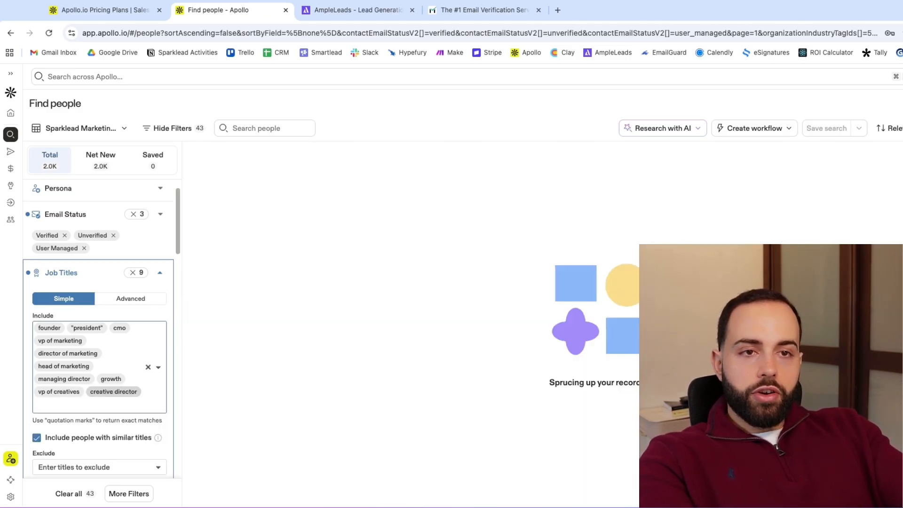
{"action": "type", "text": "head of"}
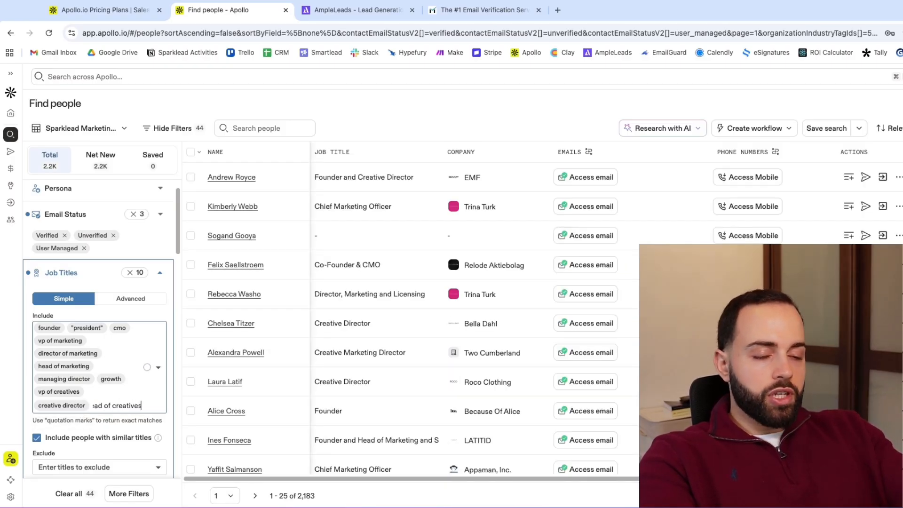
{"action": "type", "text": " creatives"}
{"action": "key", "text": "Return"}
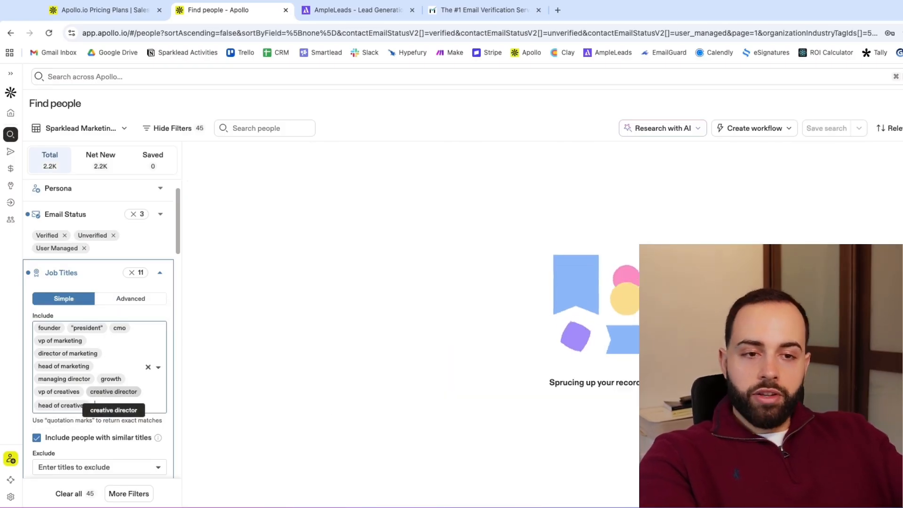
Step: Add the sales roles head of sales, director of sales and vp of sales to the included job titles
{"action": "type", "text": "head of"}
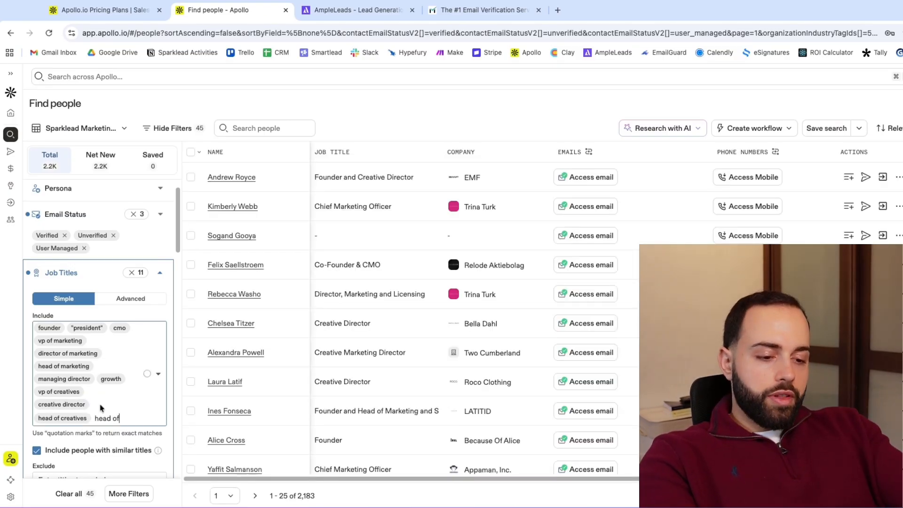
{"action": "type", "text": " sales"}
{"action": "key", "text": "Return"}
{"action": "type", "text": "dire"}
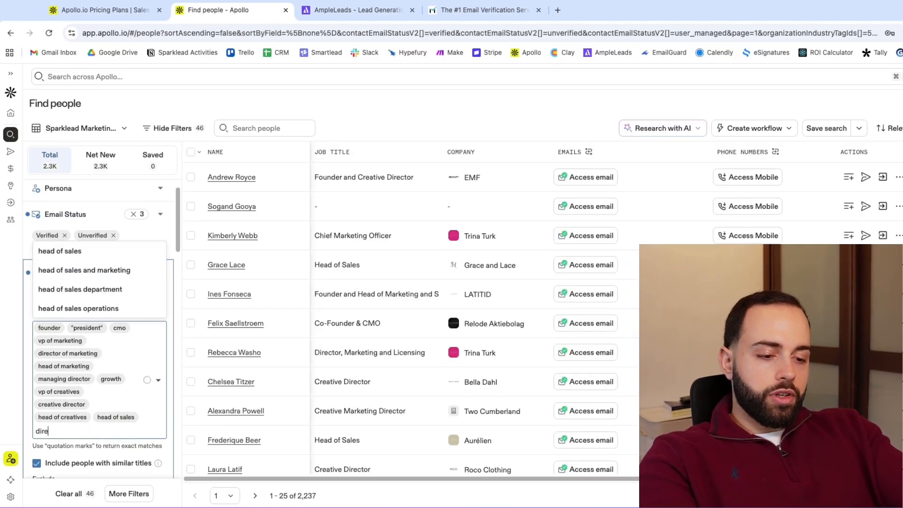
{"action": "type", "text": "ctor of sales"}
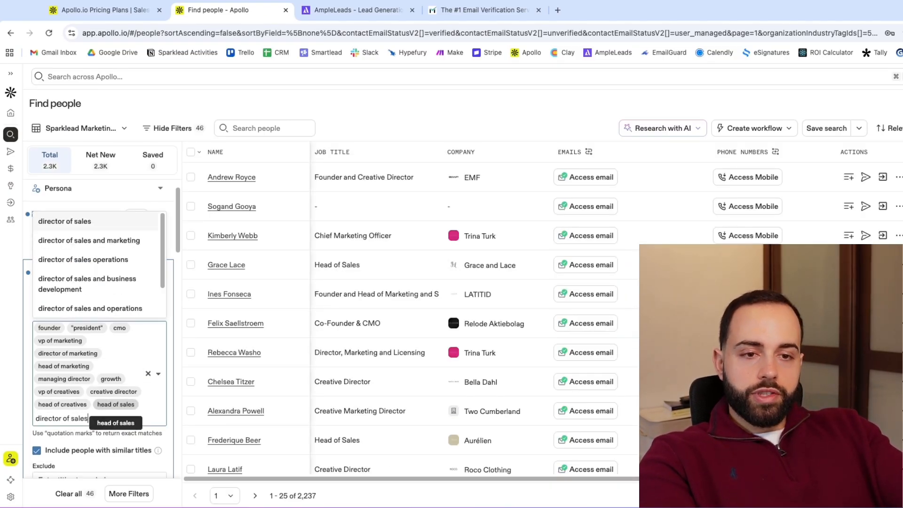
{"action": "key", "text": "Return"}
{"action": "type", "text": "vp of sales"}
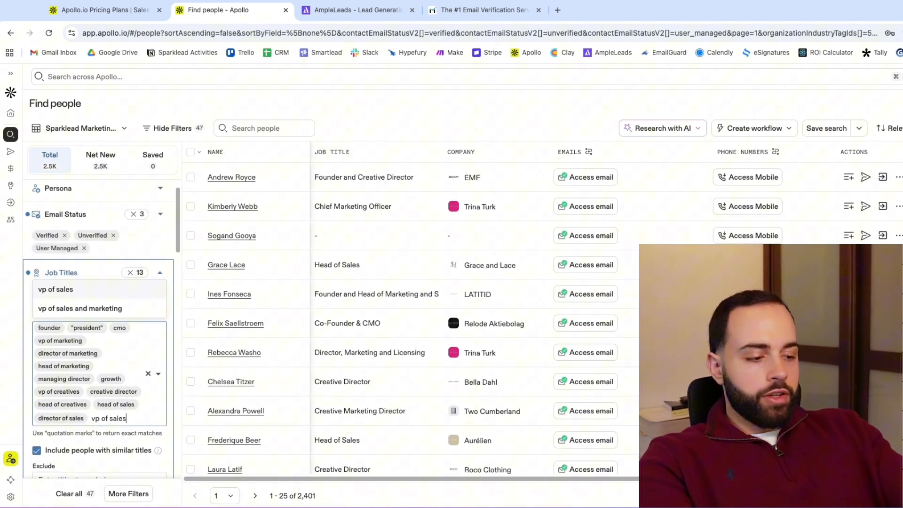
{"action": "key", "text": "Return"}
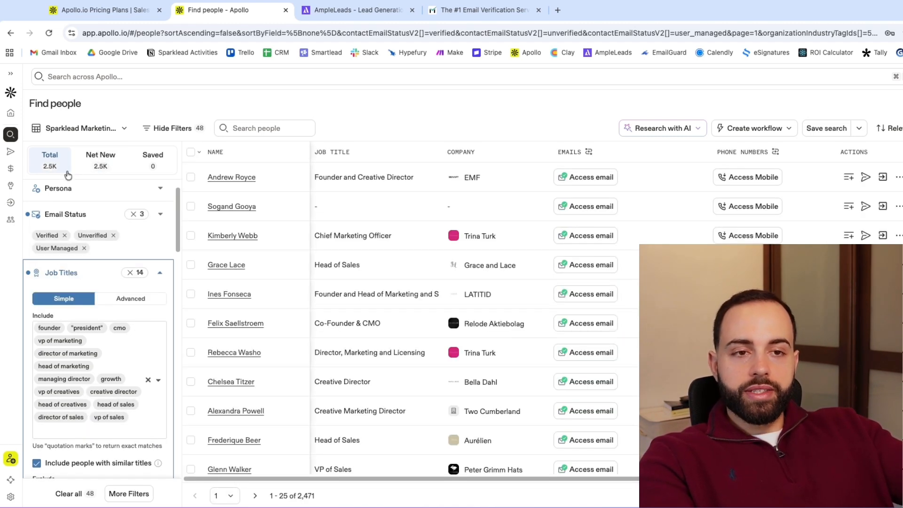
{"action": "left_click", "coordinate": [160, 272]}
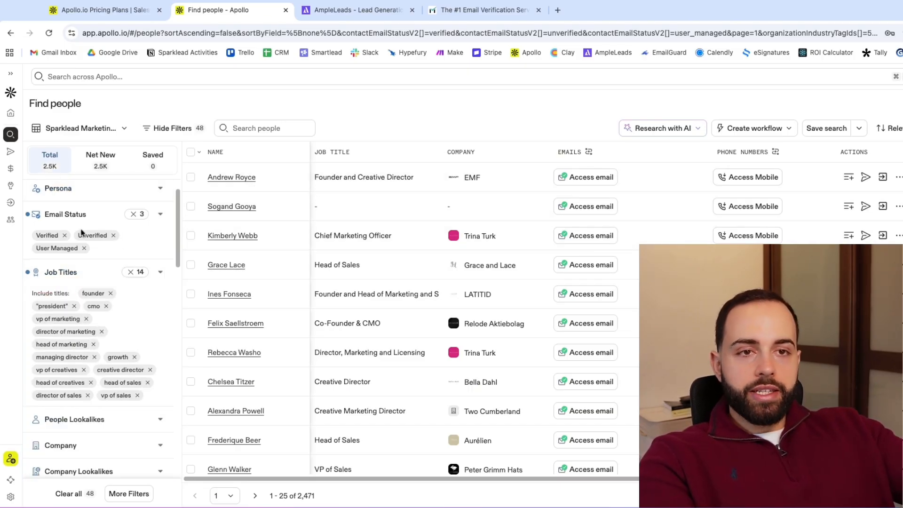
Step: Add tech, software and solutions to the excluded company keywords in the industry and keywords filter
{"action": "scroll", "coordinate": [80, 292], "scroll_direction": "up", "scroll_amount": 2}
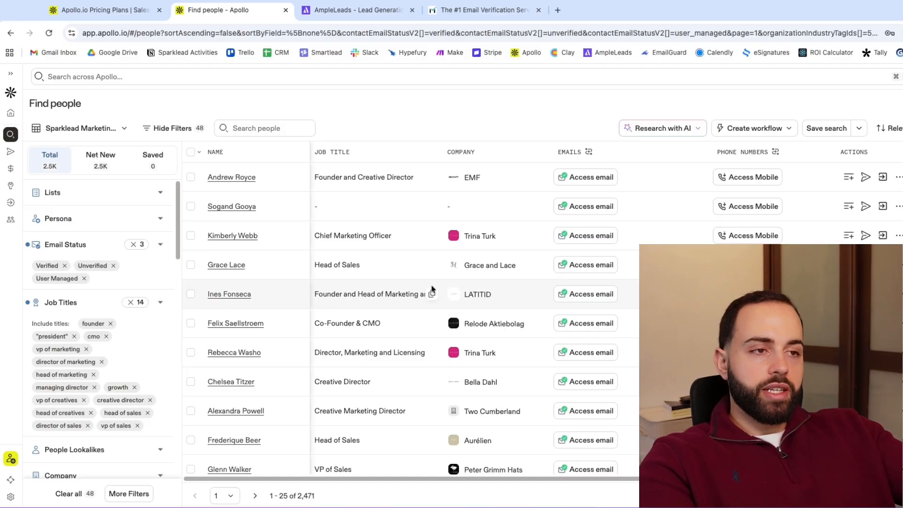
{"action": "scroll", "coordinate": [112, 282], "scroll_direction": "down", "scroll_amount": 8}
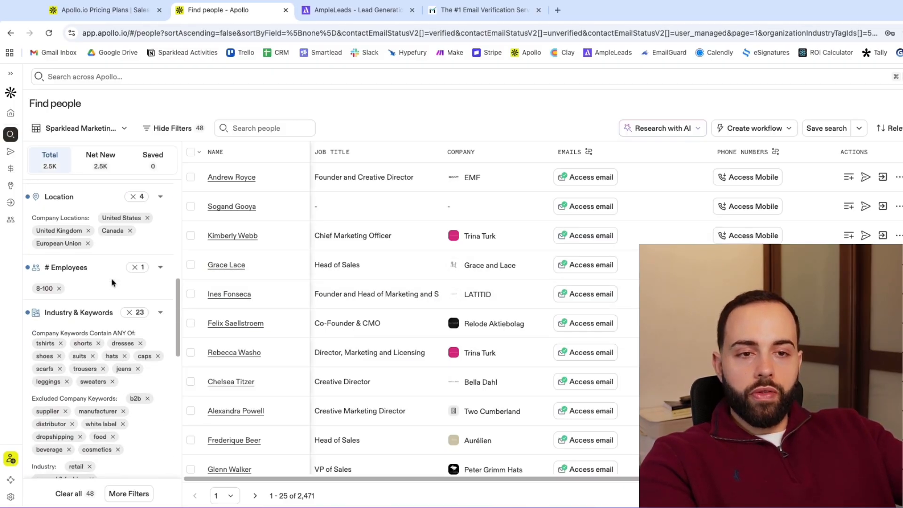
{"action": "scroll", "coordinate": [113, 282], "scroll_direction": "up", "scroll_amount": 3}
{"action": "scroll", "coordinate": [118, 287], "scroll_direction": "down", "scroll_amount": 4}
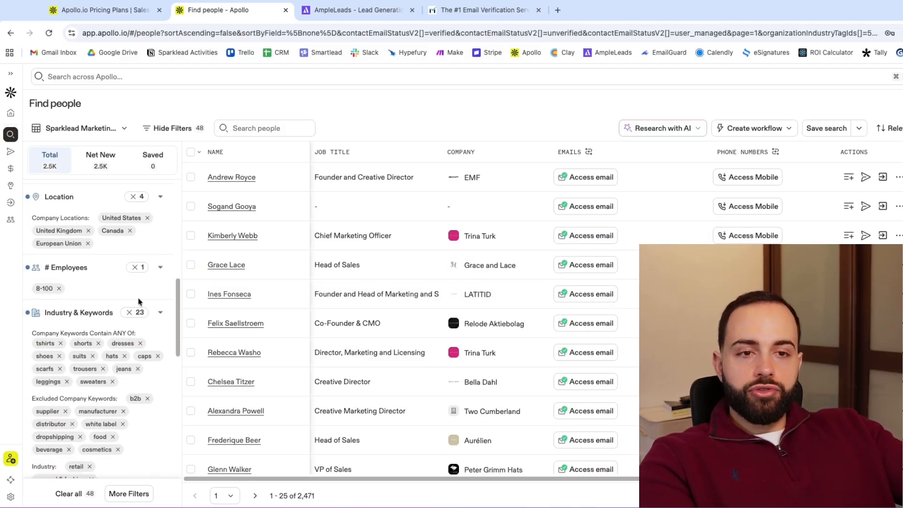
{"action": "left_click", "coordinate": [162, 313]}
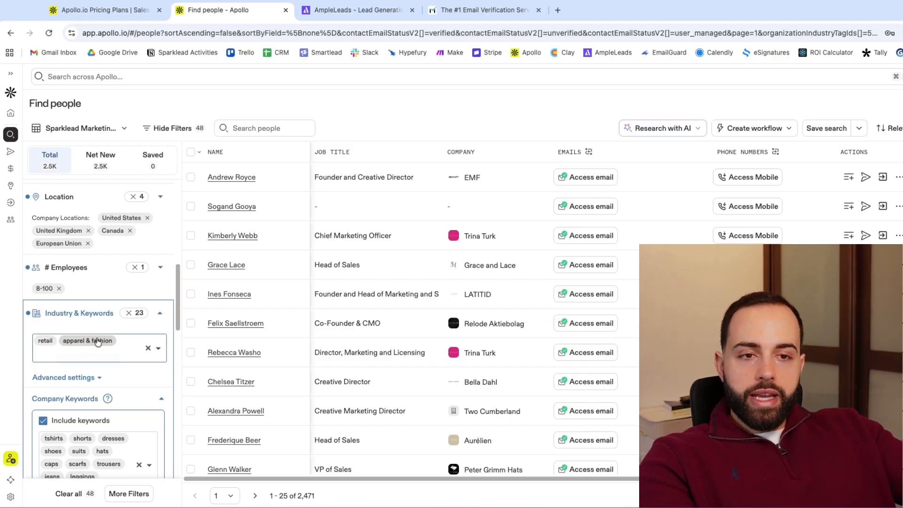
{"action": "scroll", "coordinate": [70, 329], "scroll_direction": "down", "scroll_amount": 2}
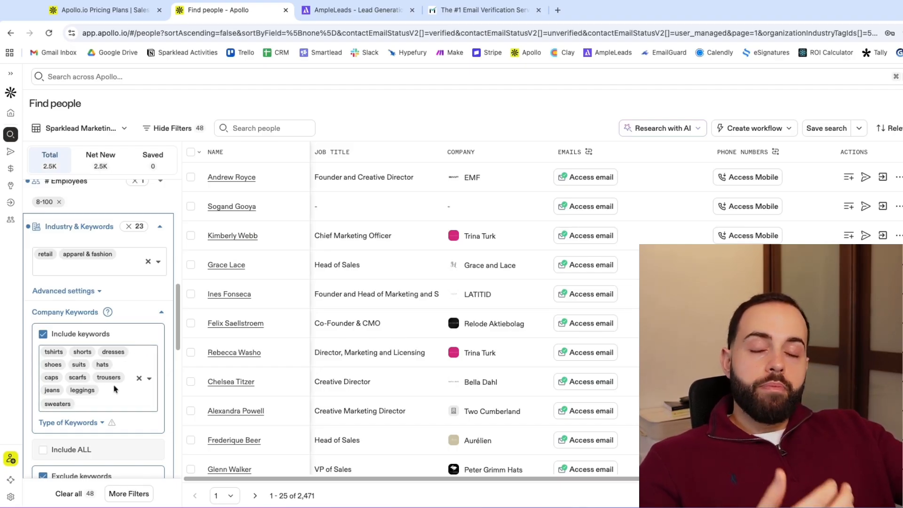
{"action": "scroll", "coordinate": [114, 387], "scroll_direction": "down", "scroll_amount": 2}
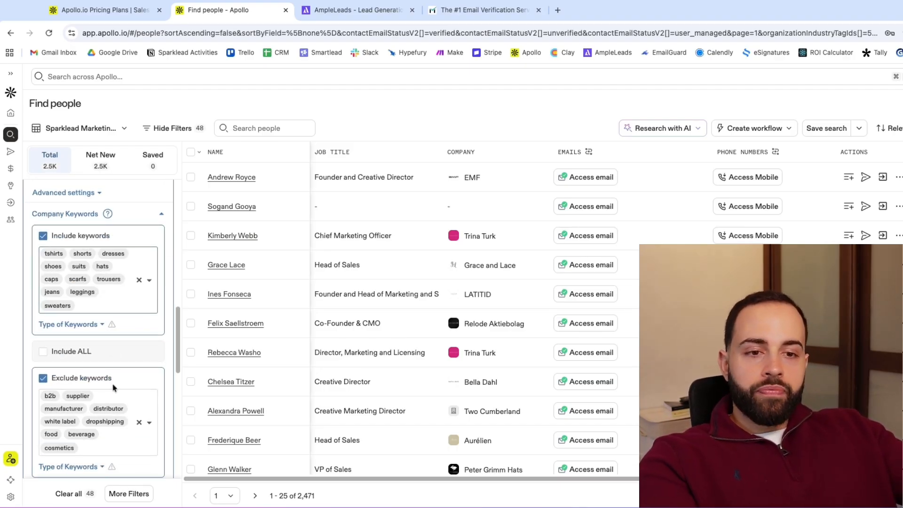
{"action": "left_click", "coordinate": [113, 449]}
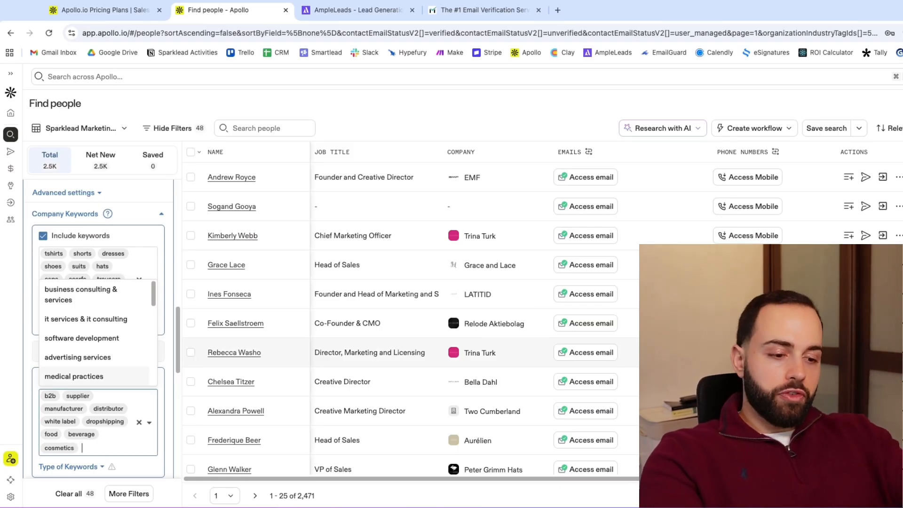
{"action": "type", "text": "tech"}
{"action": "key", "text": "Return"}
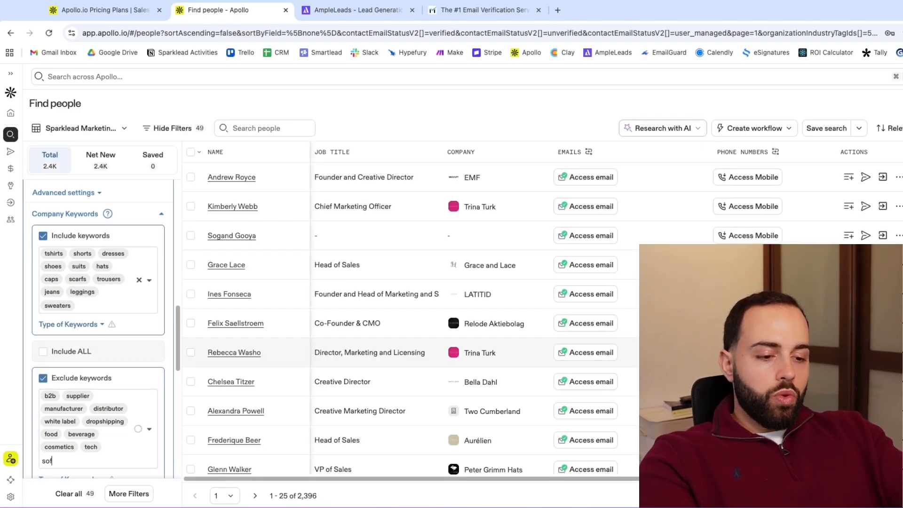
{"action": "type", "text": "software"}
{"action": "key", "text": "Return"}
{"action": "type", "text": "solutions"}
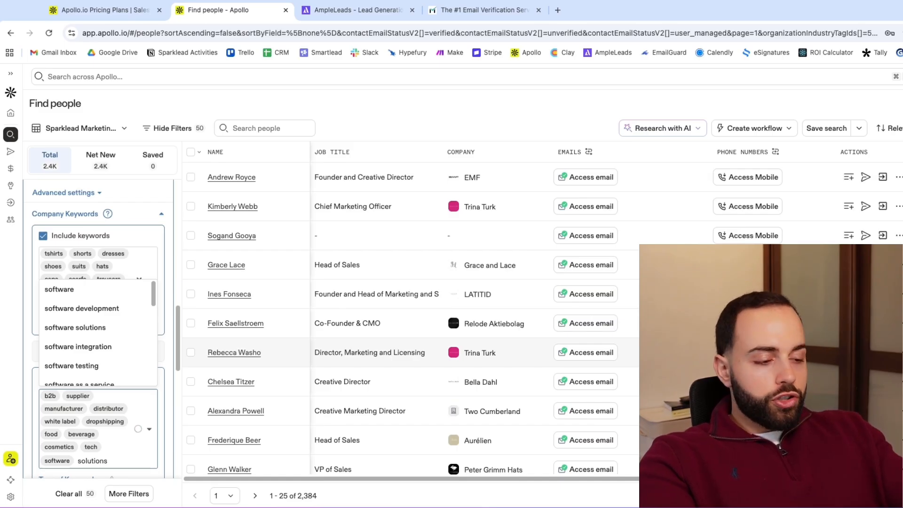
{"action": "key", "text": "Return"}
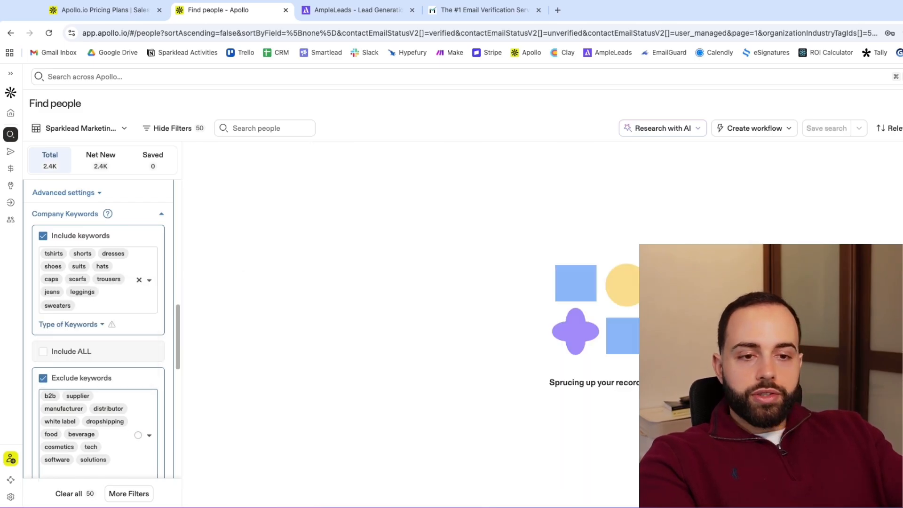
Step: Add marketing and advertising to the excluded company keywords and collapse the industry and keywords filter
{"action": "type", "text": "marketing"}
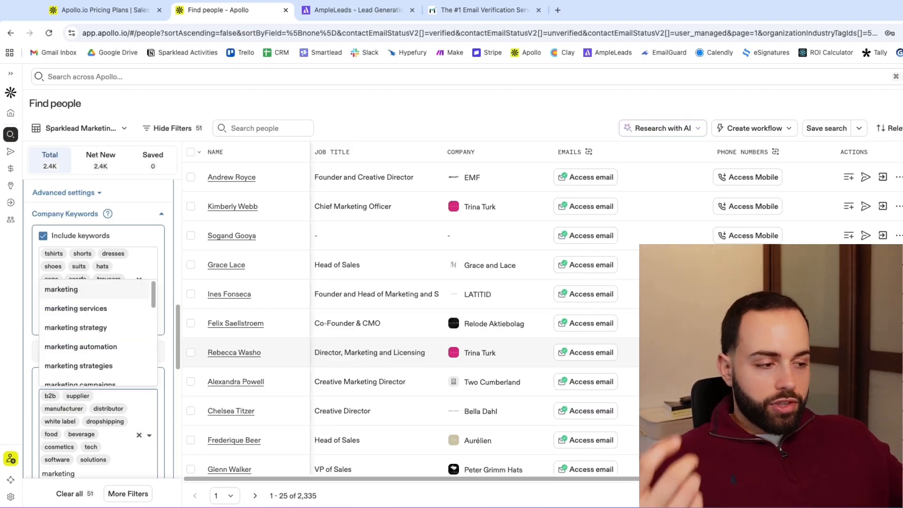
{"action": "scroll", "coordinate": [705, 358], "scroll_direction": "down", "scroll_amount": 1}
{"action": "key", "text": "Return"}
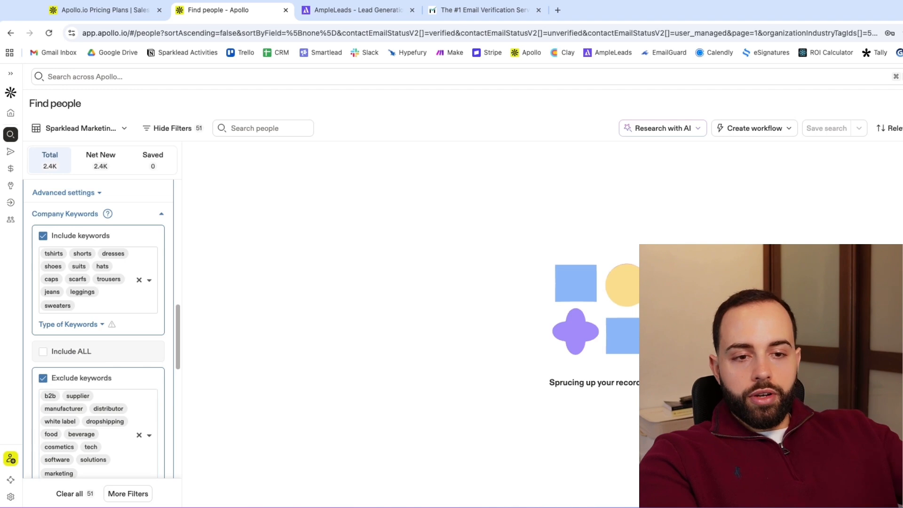
{"action": "scroll", "coordinate": [113, 365], "scroll_direction": "down", "scroll_amount": 1}
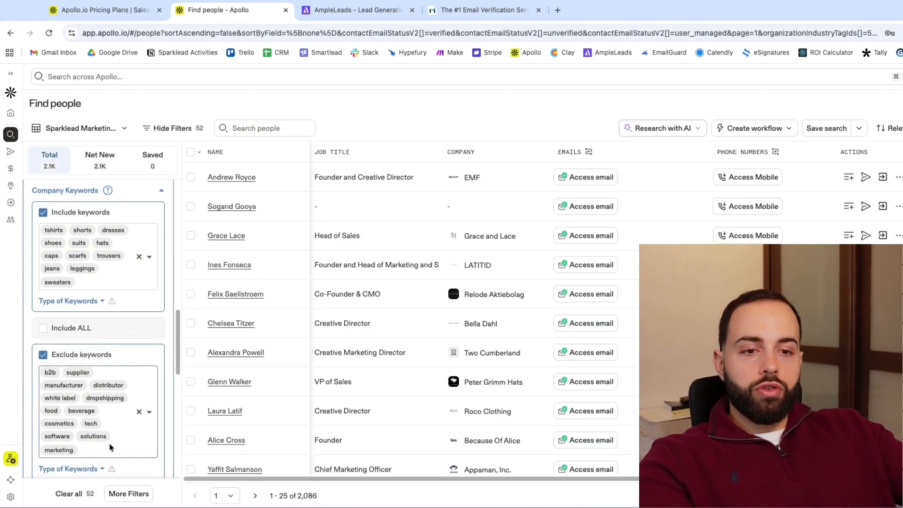
{"action": "left_click", "coordinate": [116, 453]}
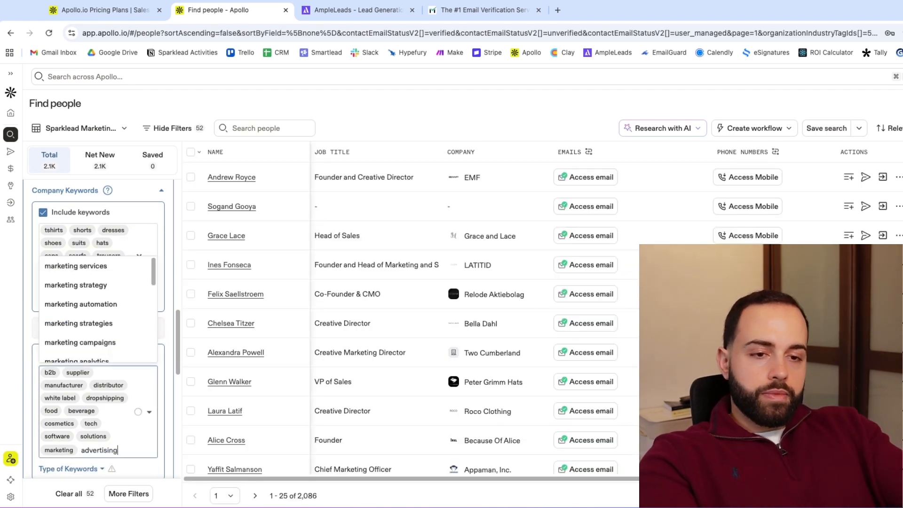
{"action": "type", "text": "advertising"}
{"action": "key", "text": "Return"}
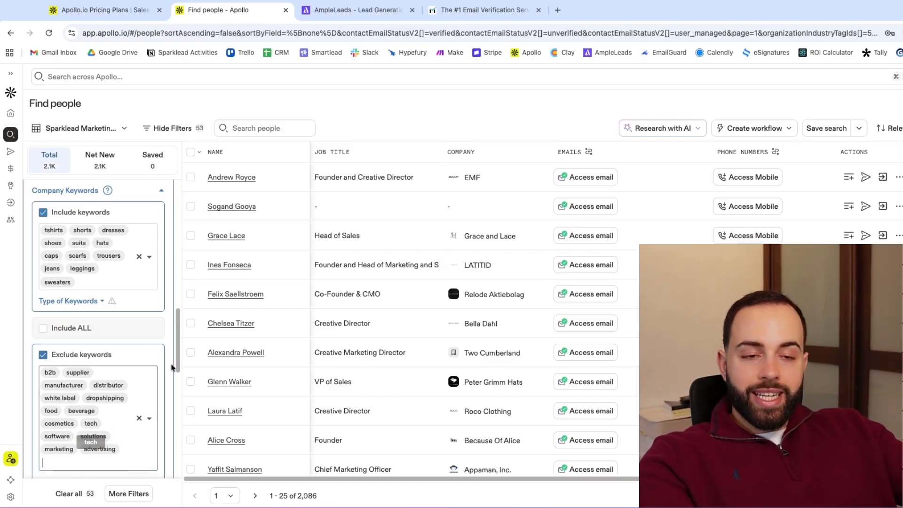
{"action": "scroll", "coordinate": [89, 272], "scroll_direction": "up", "scroll_amount": 5}
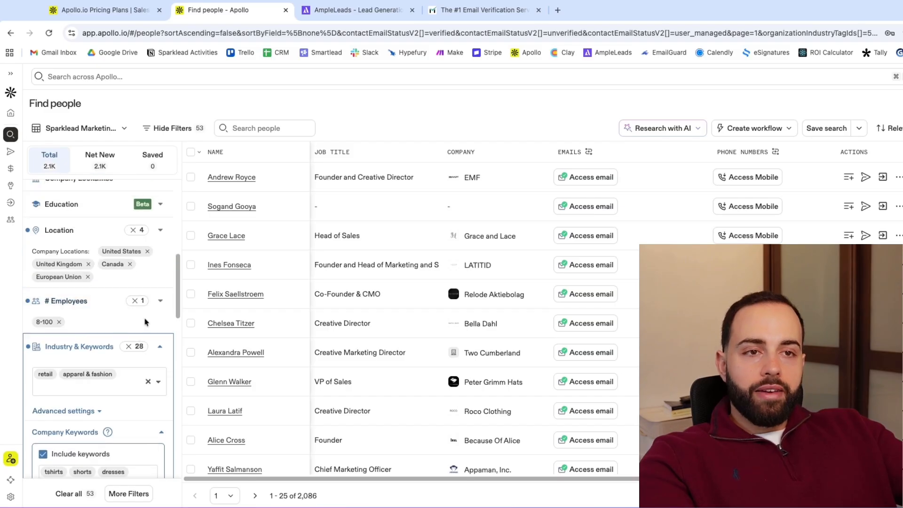
{"action": "left_click", "coordinate": [162, 349]}
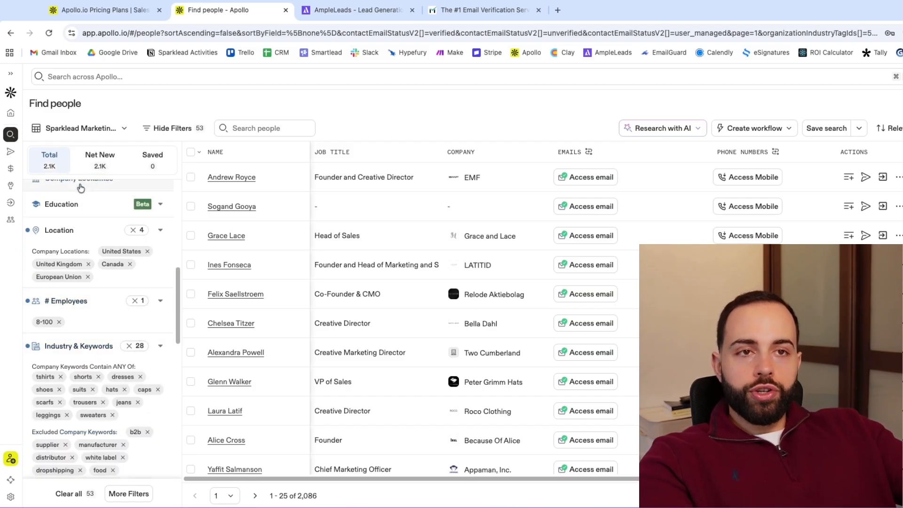
Step: Lower the minimum of the custom employee count range to 5
{"action": "left_click", "coordinate": [160, 300]}
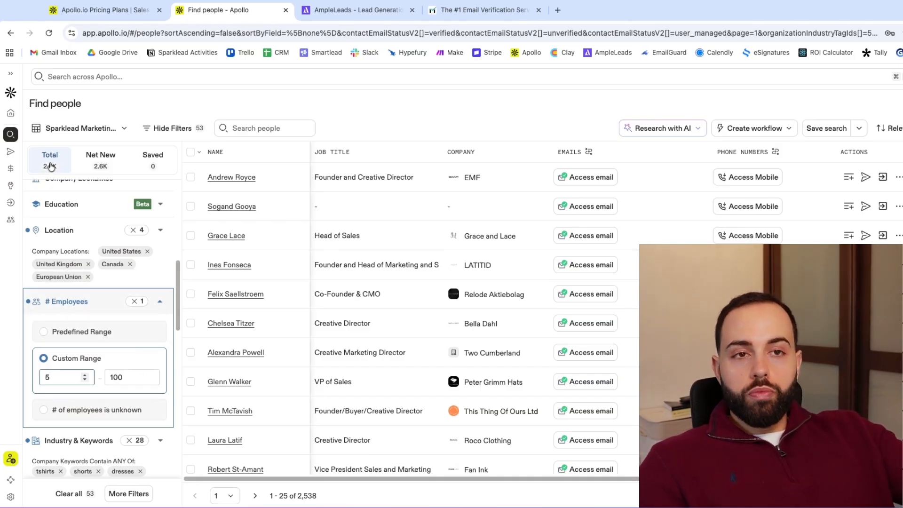
{"action": "left_click", "coordinate": [159, 301]}
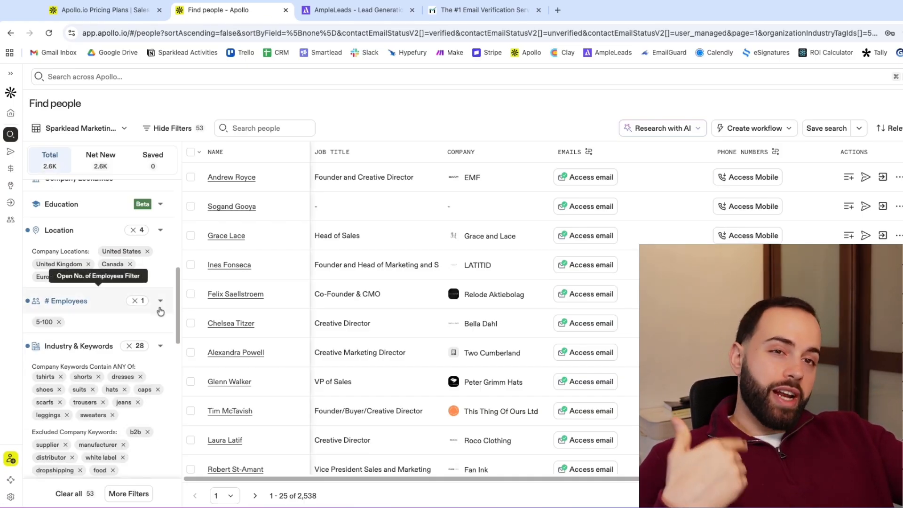
Step: Review the selected options in the technologies filter and the other filters applied to the search
{"action": "scroll", "coordinate": [89, 346], "scroll_direction": "down", "scroll_amount": 3}
{"action": "scroll", "coordinate": [89, 346], "scroll_direction": "down", "scroll_amount": 6}
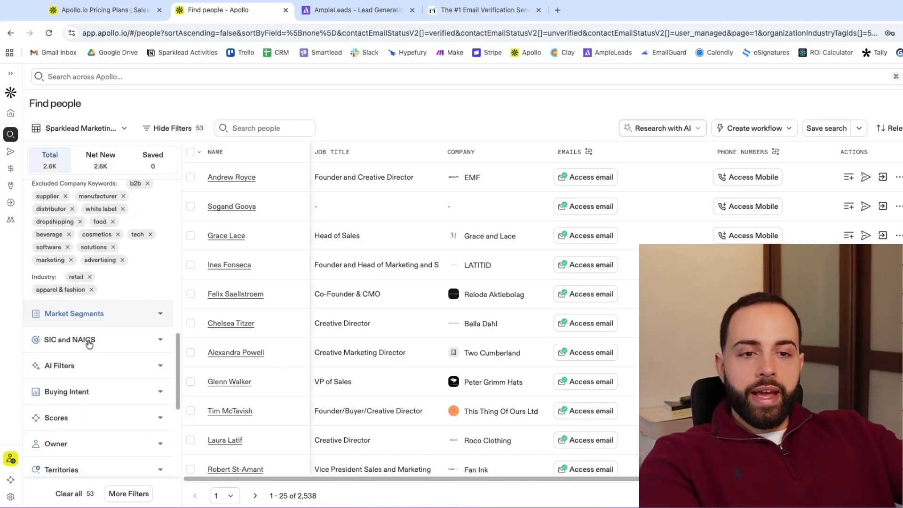
{"action": "left_click", "coordinate": [153, 358]}
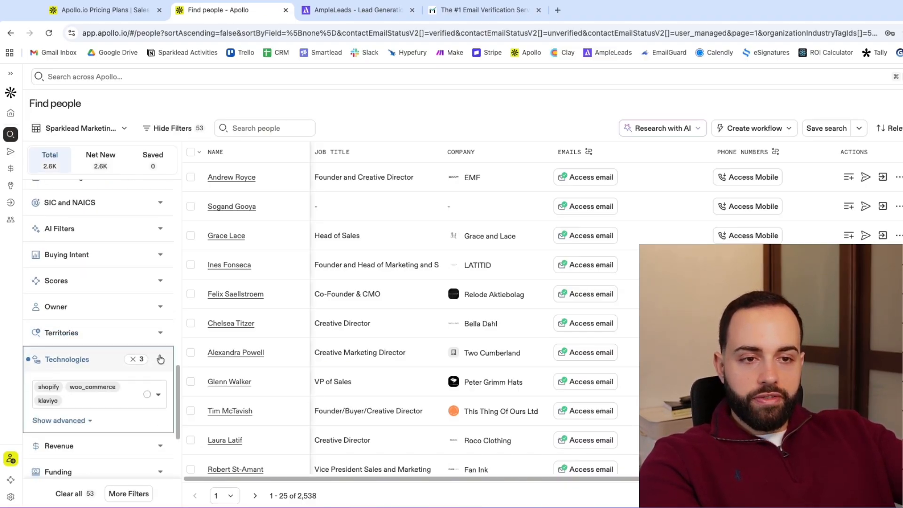
{"action": "scroll", "coordinate": [70, 329], "scroll_direction": "down", "scroll_amount": 2}
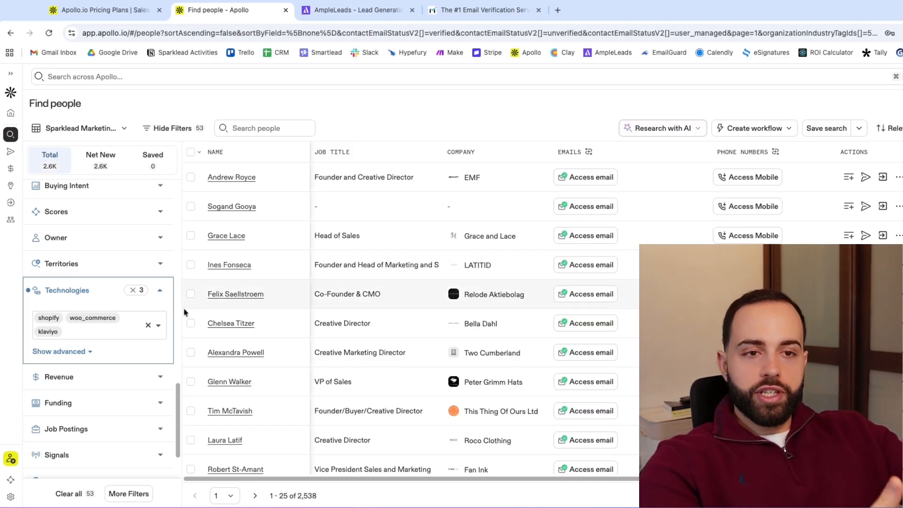
{"action": "left_click", "coordinate": [161, 292]}
{"action": "scroll", "coordinate": [131, 270], "scroll_direction": "up", "scroll_amount": 3}
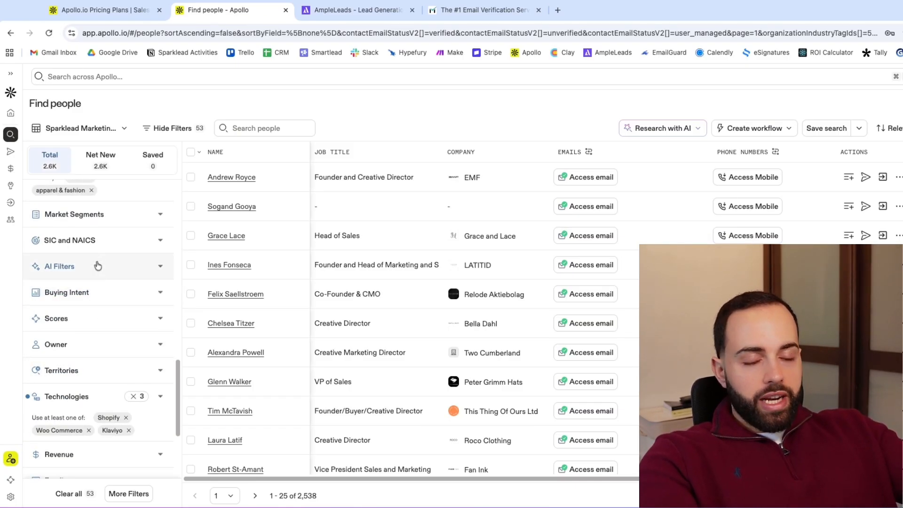
{"action": "scroll", "coordinate": [103, 302], "scroll_direction": "up", "scroll_amount": 10}
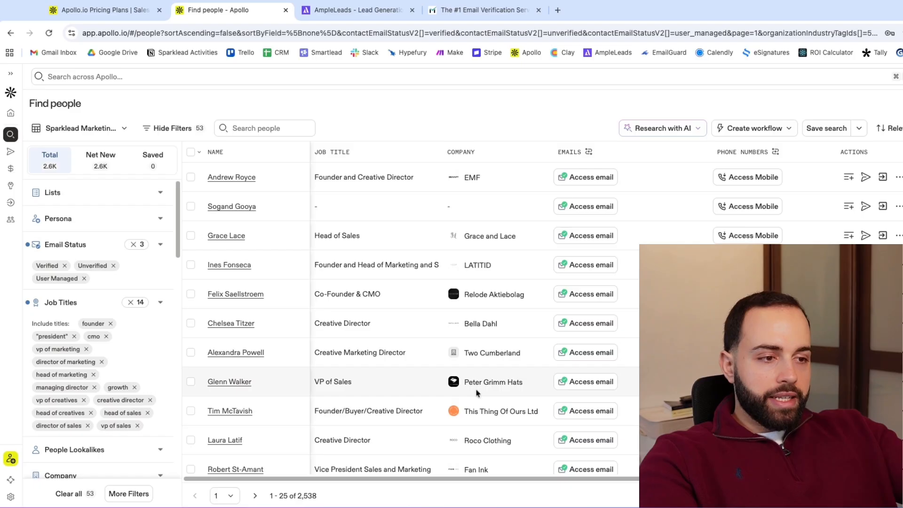
Step: Open the Roco Clothing company profile from the results and check its website, accepting the offer to enter the store for Spain
{"action": "scroll", "coordinate": [428, 305], "scroll_direction": "down", "scroll_amount": 3}
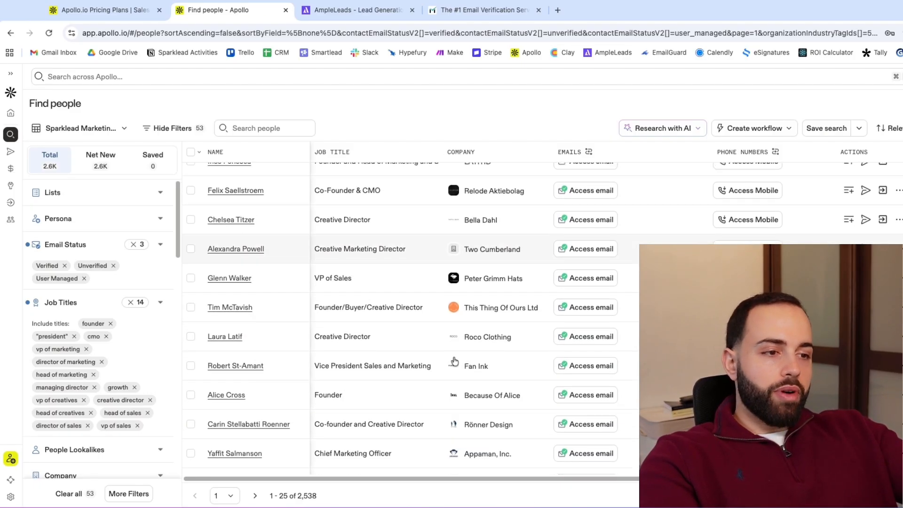
{"action": "left_click", "coordinate": [486, 334]}
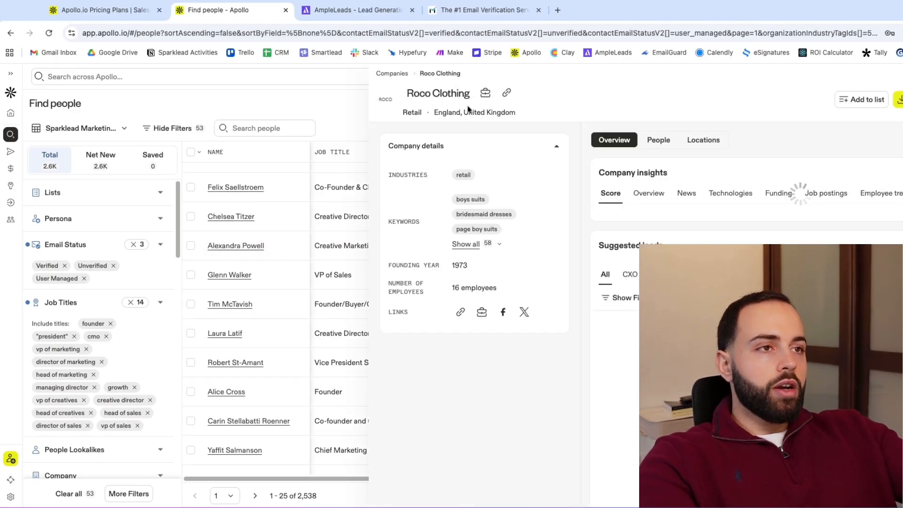
{"action": "left_click", "coordinate": [507, 94]}
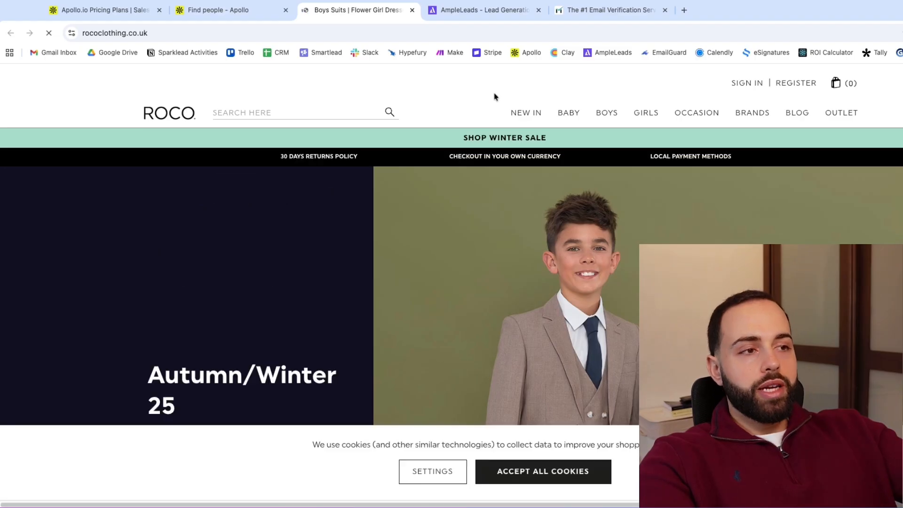
{"action": "scroll", "coordinate": [496, 243], "scroll_direction": "down", "scroll_amount": 10}
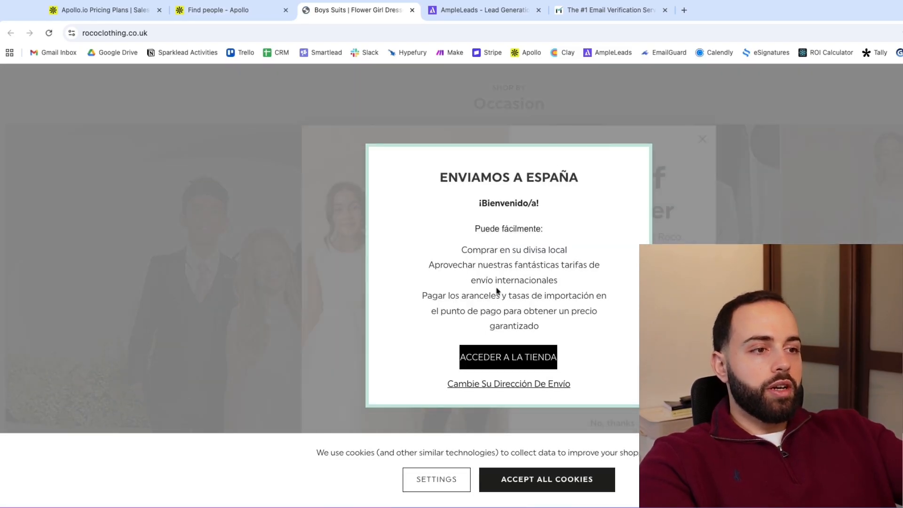
{"action": "left_click", "coordinate": [504, 356]}
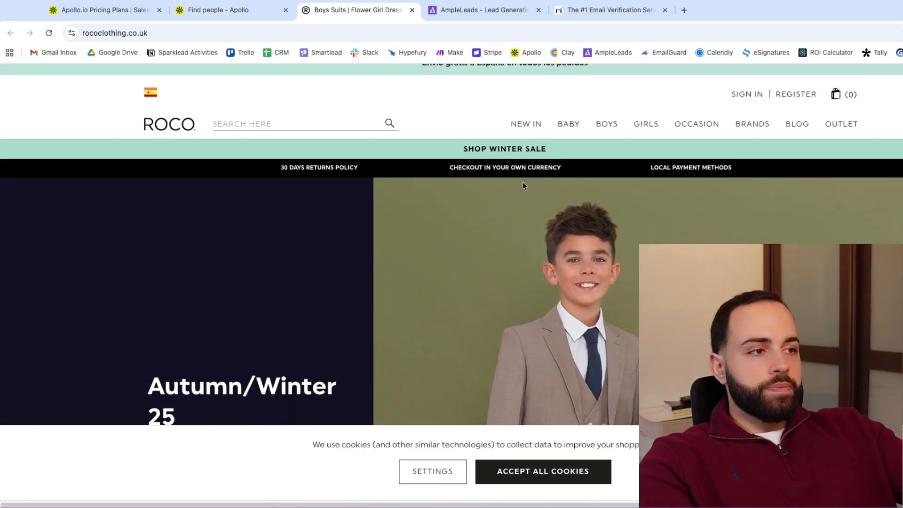
Step: Close the Roco Clothing website and profile, and check the Because Of Alice website from its company profile in the results
{"action": "left_click", "coordinate": [412, 11]}
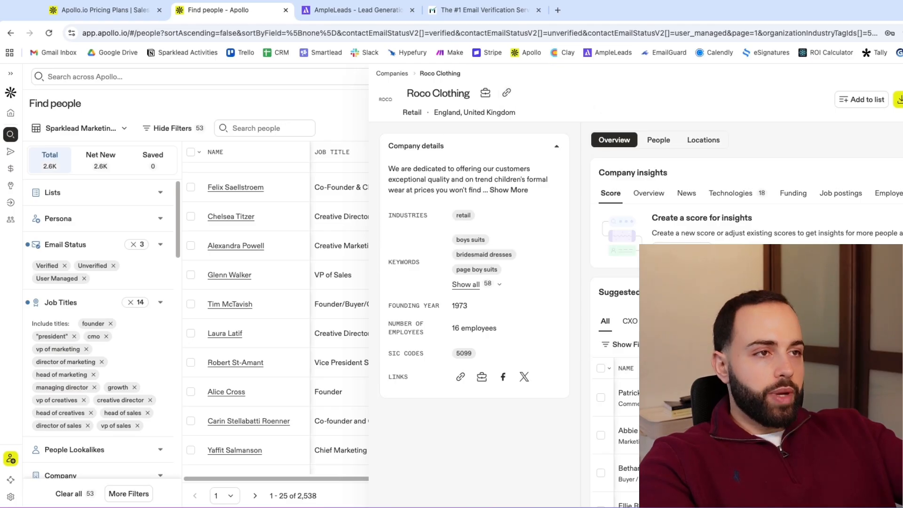
{"action": "key", "text": "Escape"}
{"action": "scroll", "coordinate": [464, 325], "scroll_direction": "down", "scroll_amount": 3}
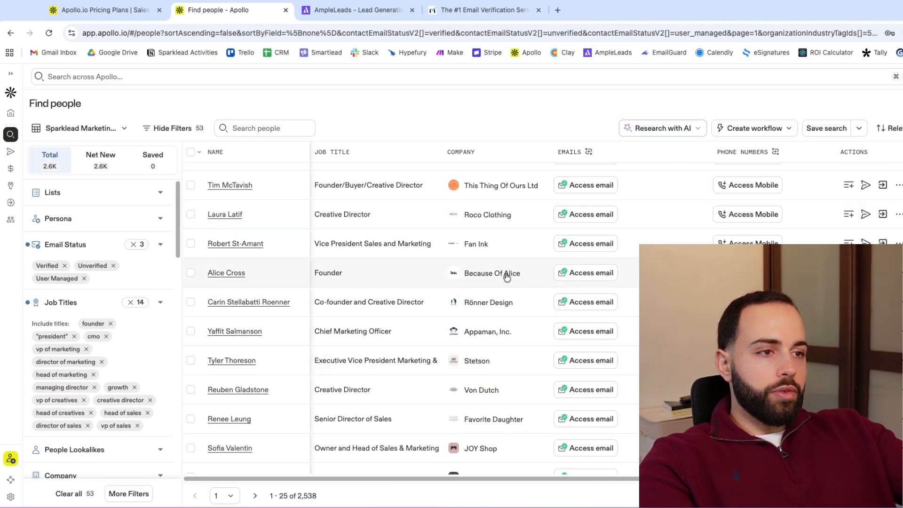
{"action": "left_click", "coordinate": [498, 273]}
{"action": "left_click", "coordinate": [518, 95]}
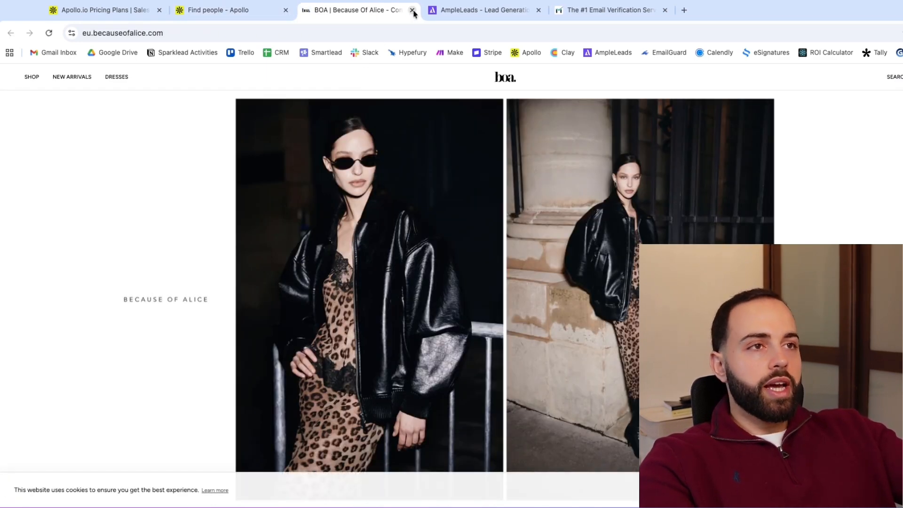
{"action": "left_click", "coordinate": [412, 10]}
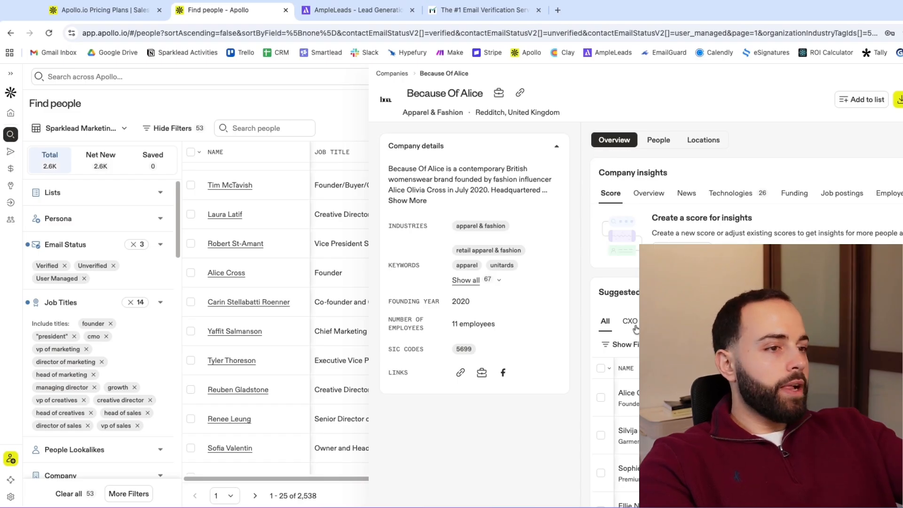
{"action": "key", "text": "Escape"}
Step: Open the FLYHAWK company profile from the results and check its website, allowing all cookies, and return to the people list
{"action": "scroll", "coordinate": [514, 371], "scroll_direction": "down", "scroll_amount": 5}
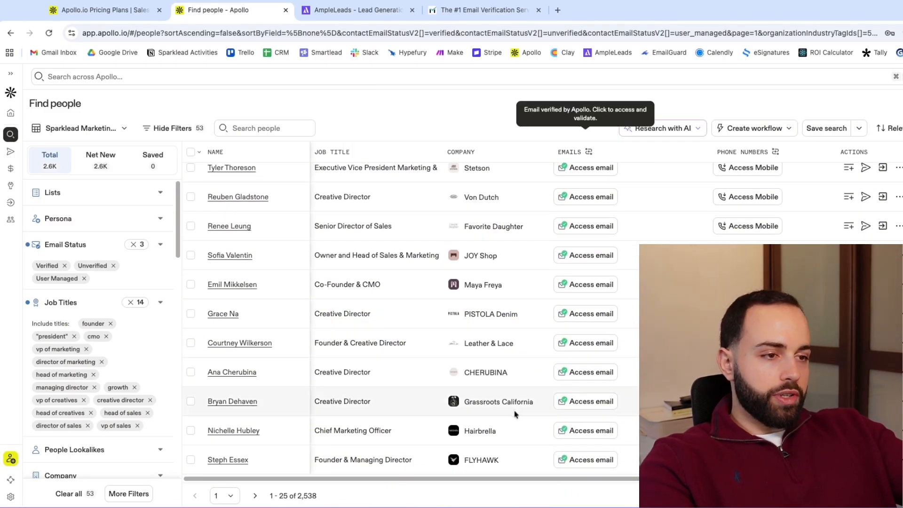
{"action": "left_click", "coordinate": [480, 460]}
{"action": "left_click", "coordinate": [491, 93]}
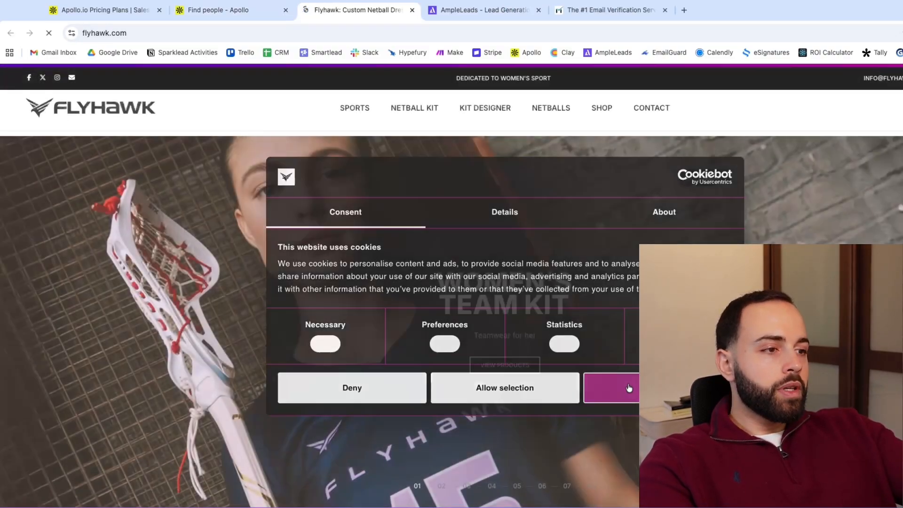
{"action": "left_click", "coordinate": [629, 387]}
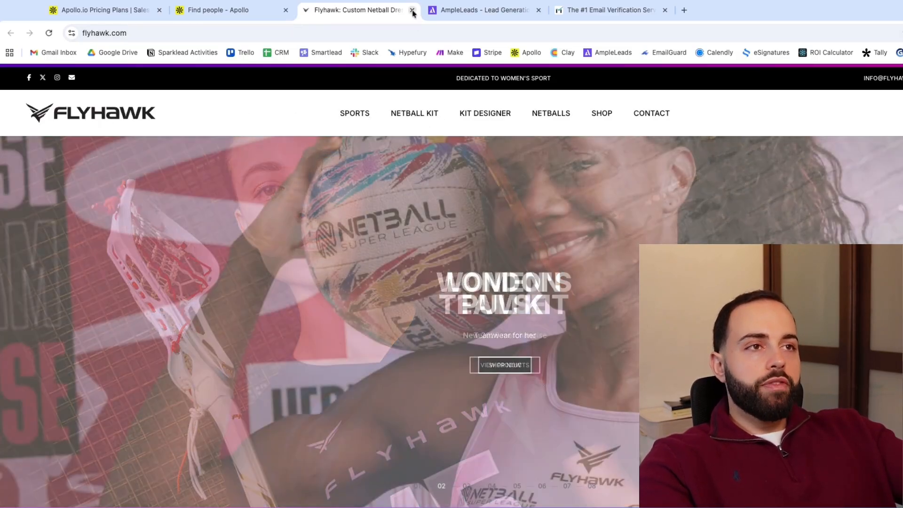
{"action": "left_click", "coordinate": [412, 10]}
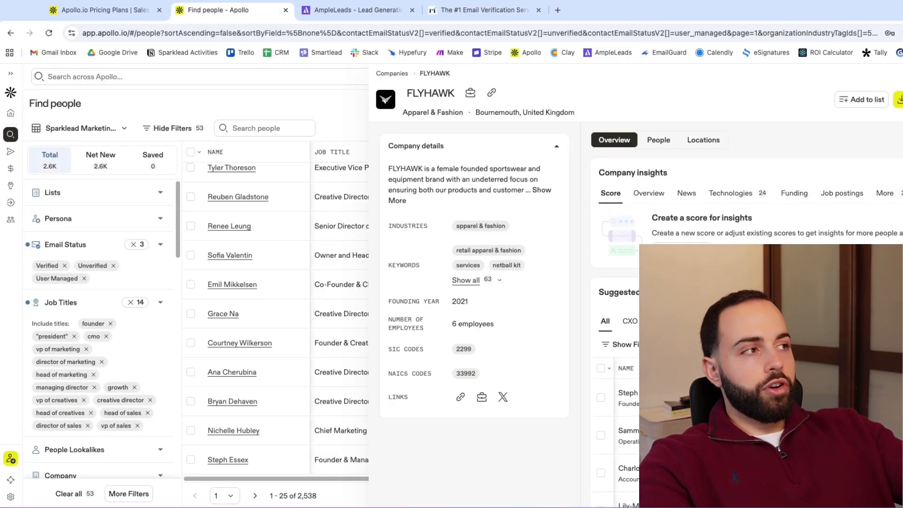
{"action": "left_click", "coordinate": [340, 249]}
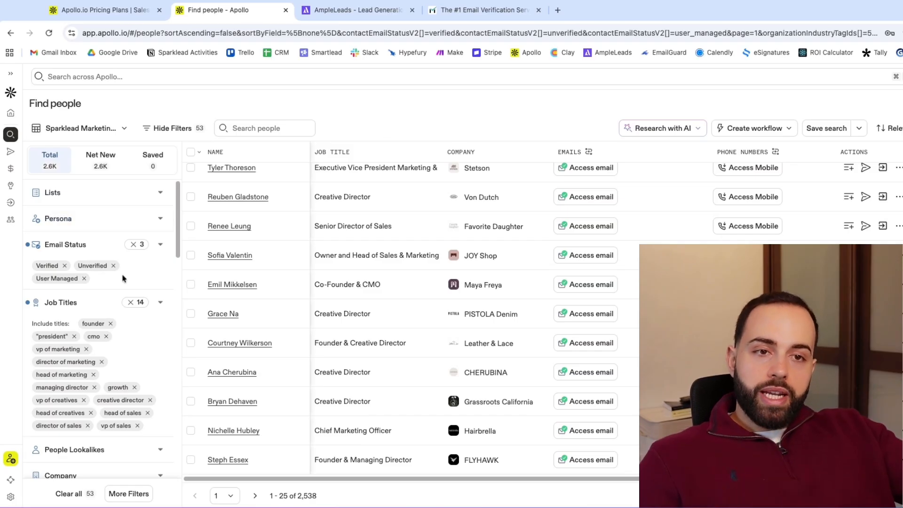
Step: Expand the industry and keywords filter and add accounting and financial services to the excluded company keywords
{"action": "scroll", "coordinate": [115, 301], "scroll_direction": "down", "scroll_amount": 3}
{"action": "scroll", "coordinate": [114, 303], "scroll_direction": "down", "scroll_amount": 3}
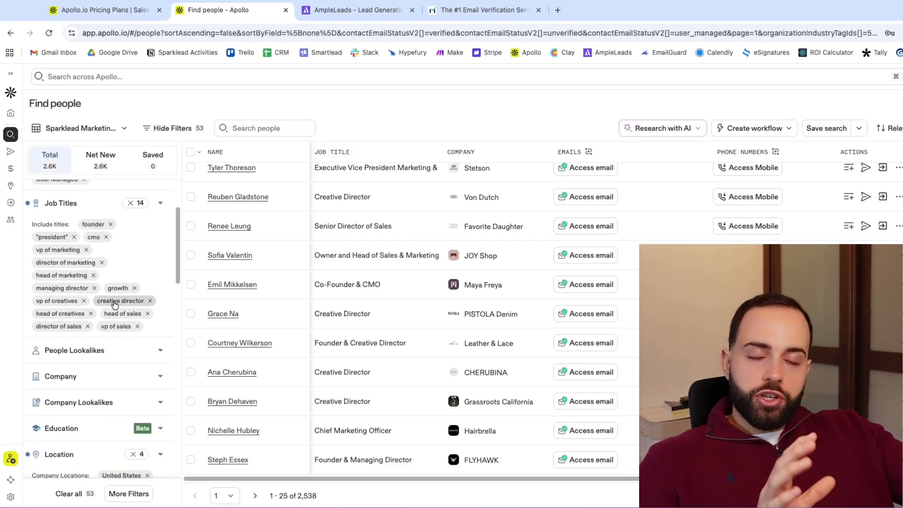
{"action": "scroll", "coordinate": [130, 335], "scroll_direction": "down", "scroll_amount": 3}
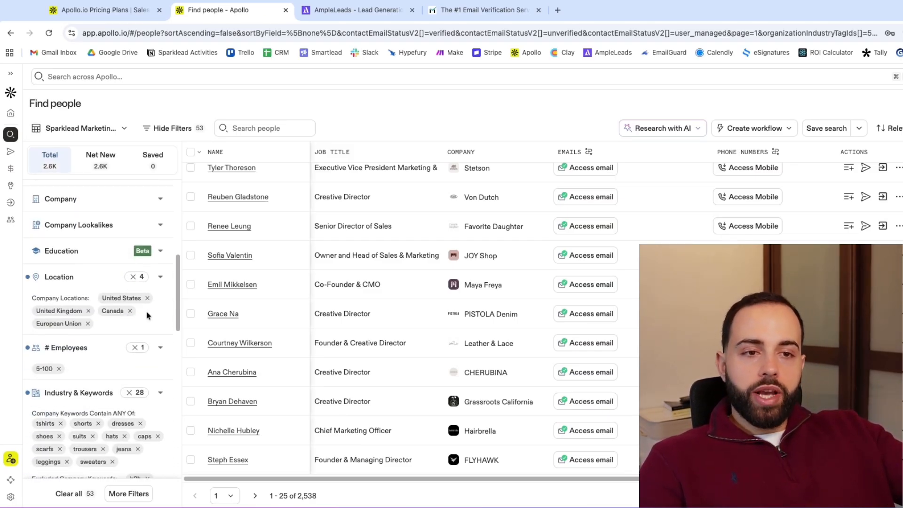
{"action": "scroll", "coordinate": [149, 318], "scroll_direction": "down", "scroll_amount": 3}
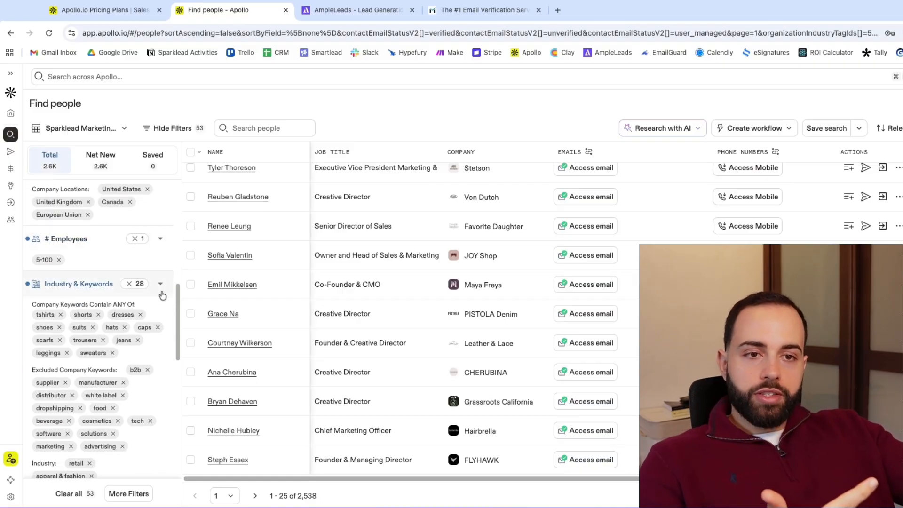
{"action": "left_click", "coordinate": [165, 284]}
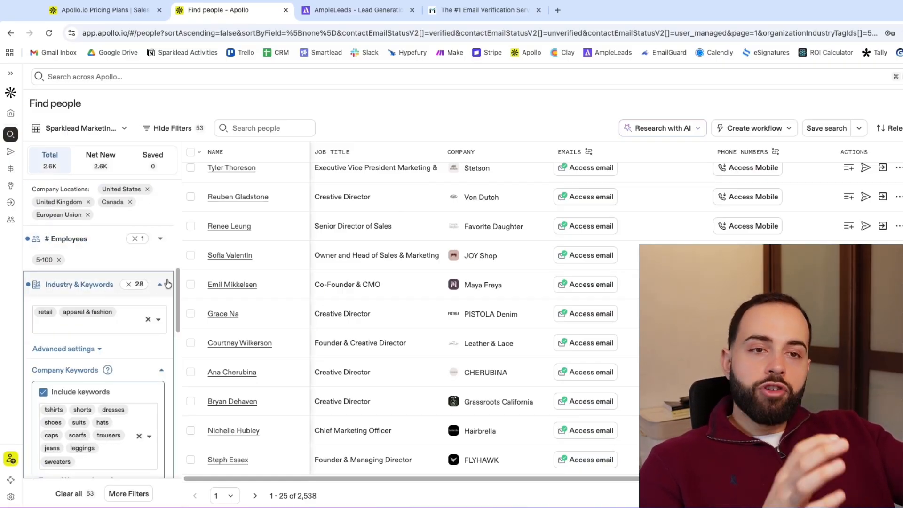
{"action": "scroll", "coordinate": [146, 314], "scroll_direction": "down", "scroll_amount": 4}
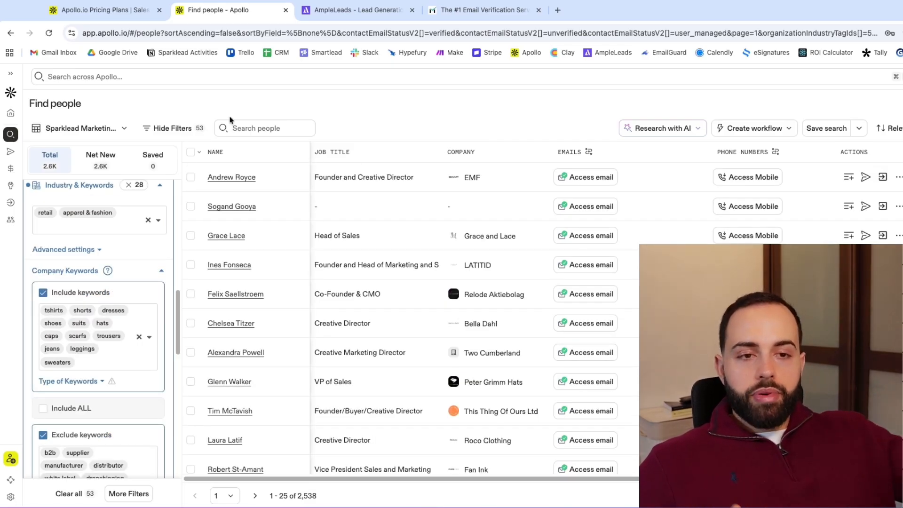
{"action": "scroll", "coordinate": [155, 329], "scroll_direction": "down", "scroll_amount": 2}
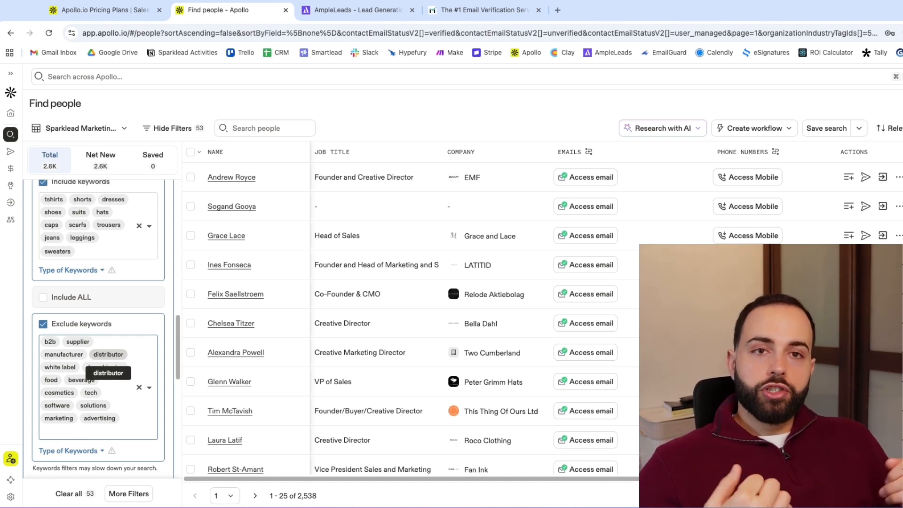
{"action": "left_click", "coordinate": [107, 435]}
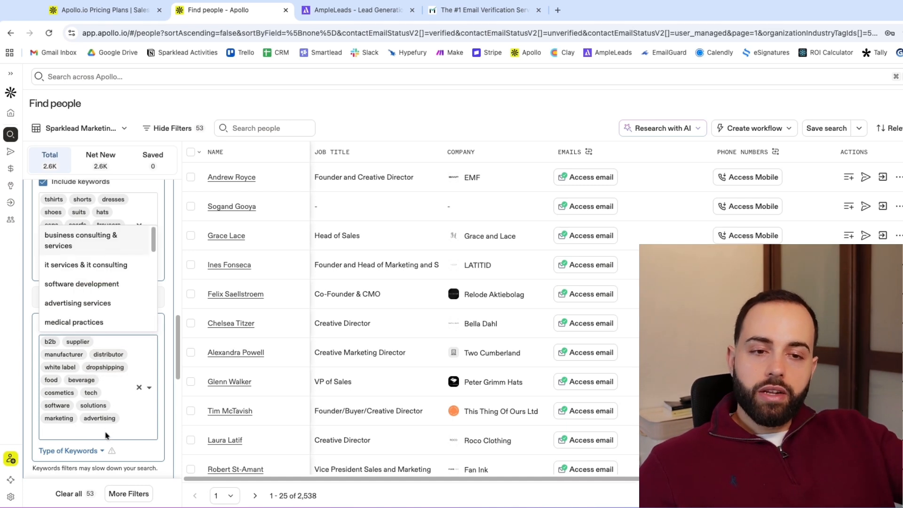
{"action": "type", "text": "ac"}
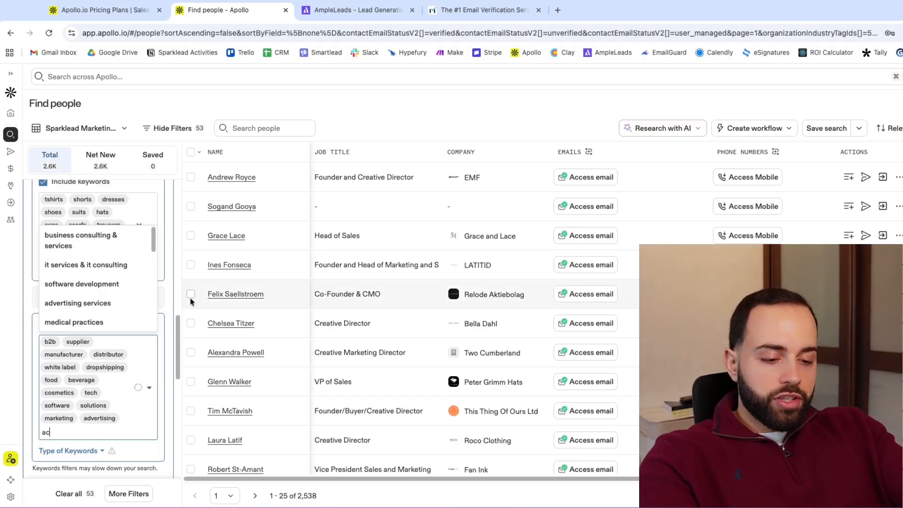
{"action": "type", "text": "counting"}
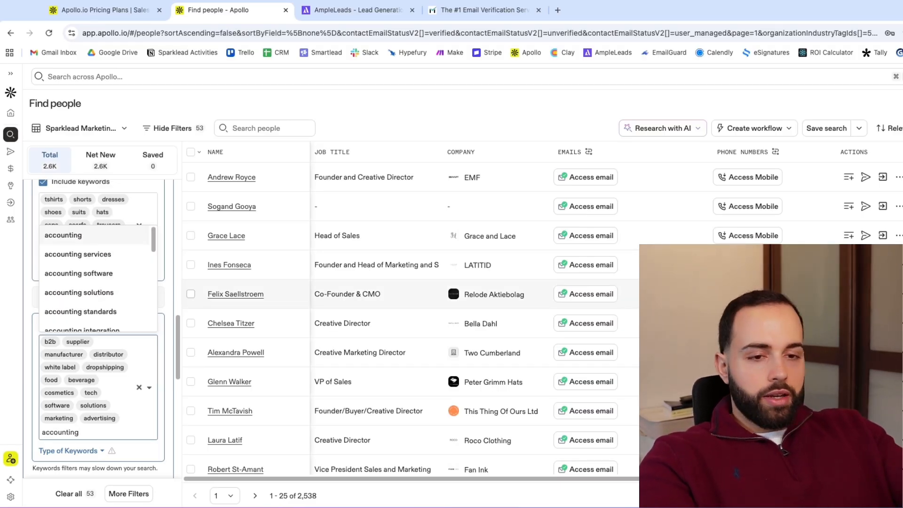
{"action": "key", "text": "Return"}
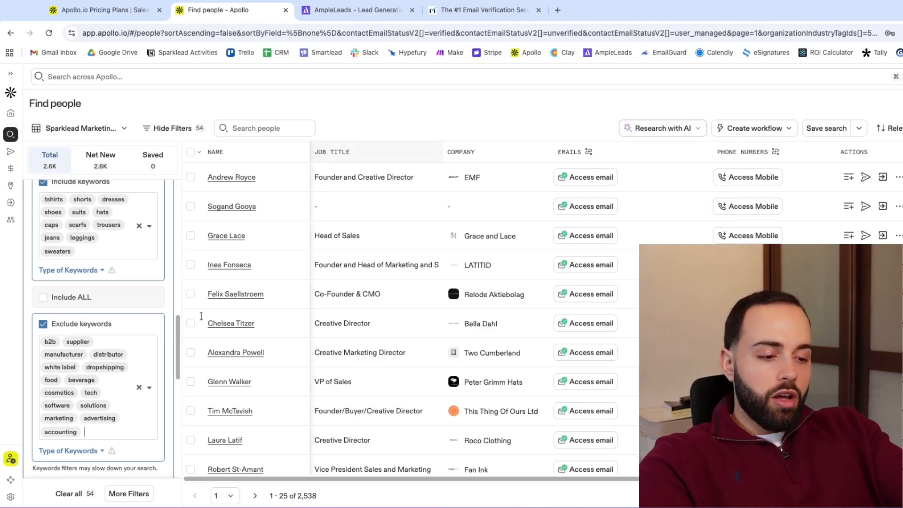
{"action": "type", "text": "financi"}
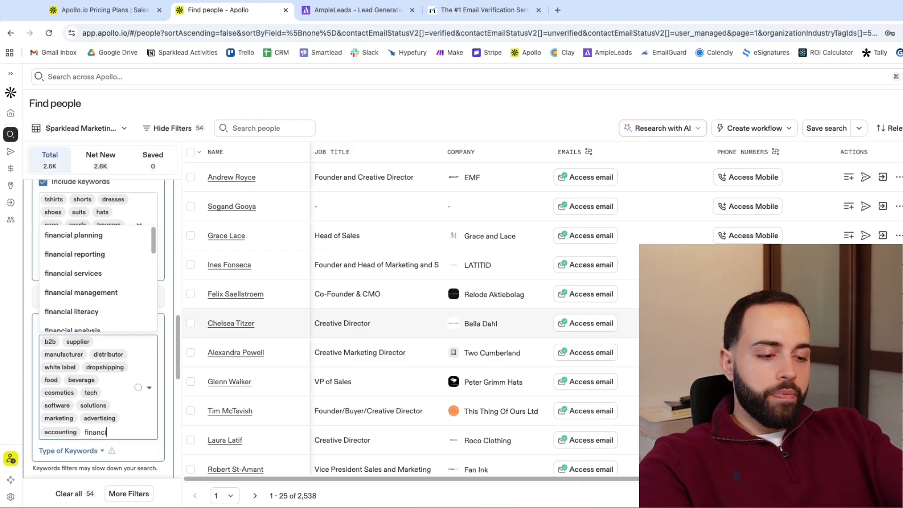
{"action": "type", "text": "al service"}
{"action": "key", "text": "Return"}
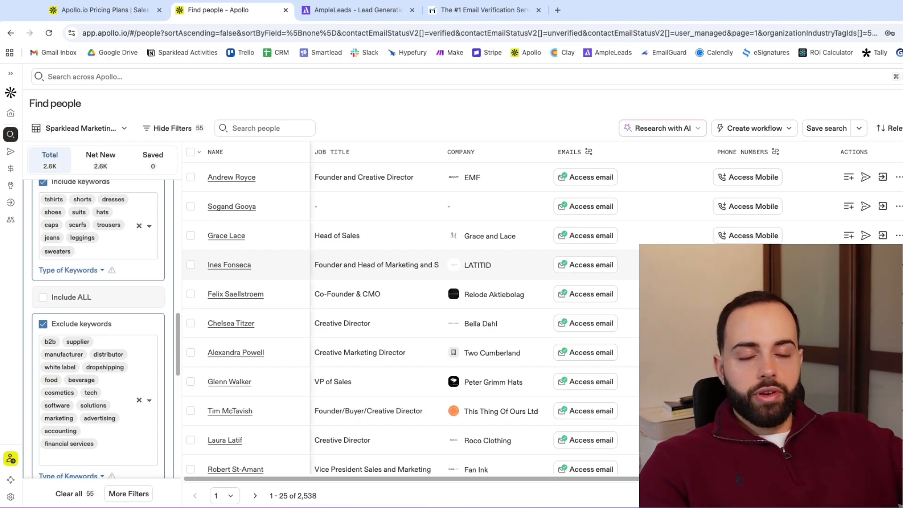
Step: Review the job title, location, employee count and email status filters applied to the search
{"action": "scroll", "coordinate": [87, 254], "scroll_direction": "down", "scroll_amount": 10}
{"action": "scroll", "coordinate": [89, 254], "scroll_direction": "up", "scroll_amount": 15}
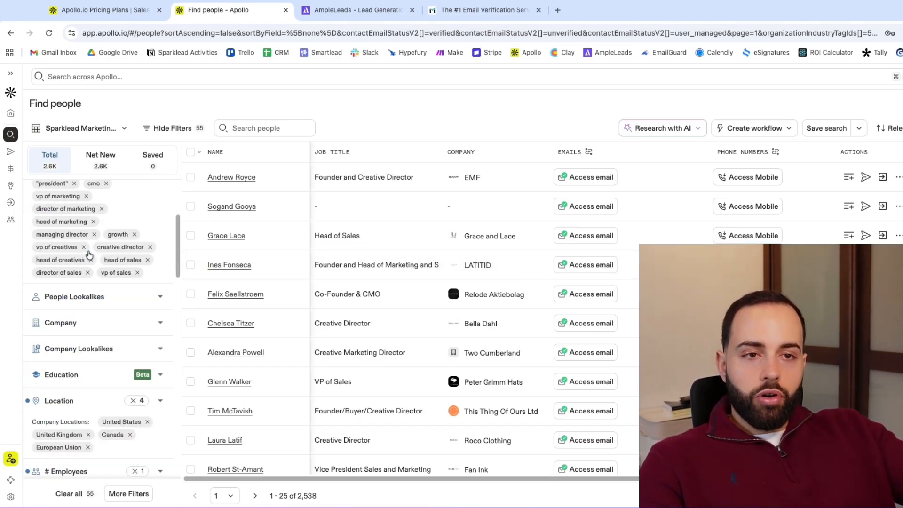
{"action": "scroll", "coordinate": [162, 400], "scroll_direction": "down", "scroll_amount": 3}
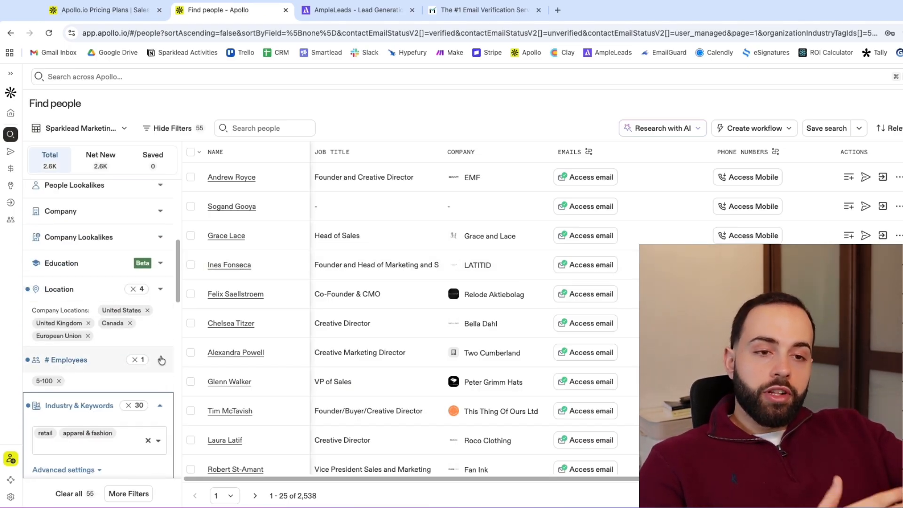
{"action": "scroll", "coordinate": [138, 338], "scroll_direction": "up", "scroll_amount": 6}
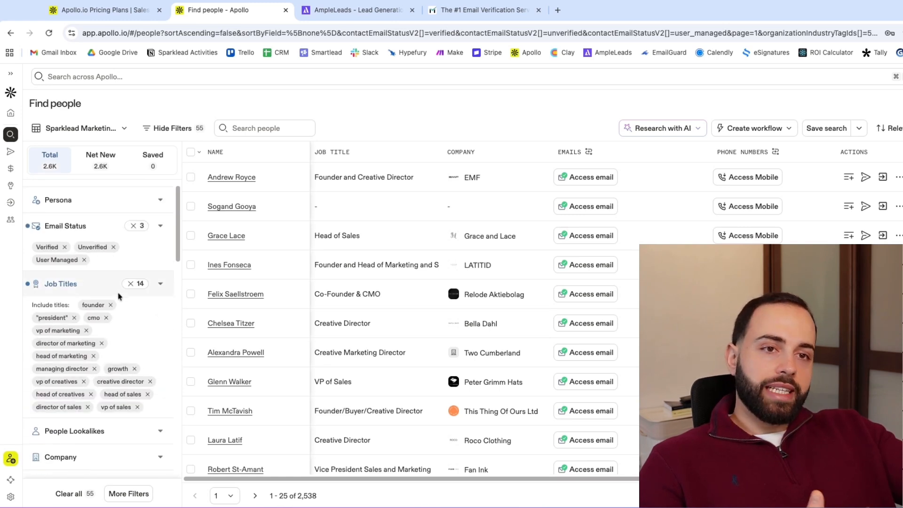
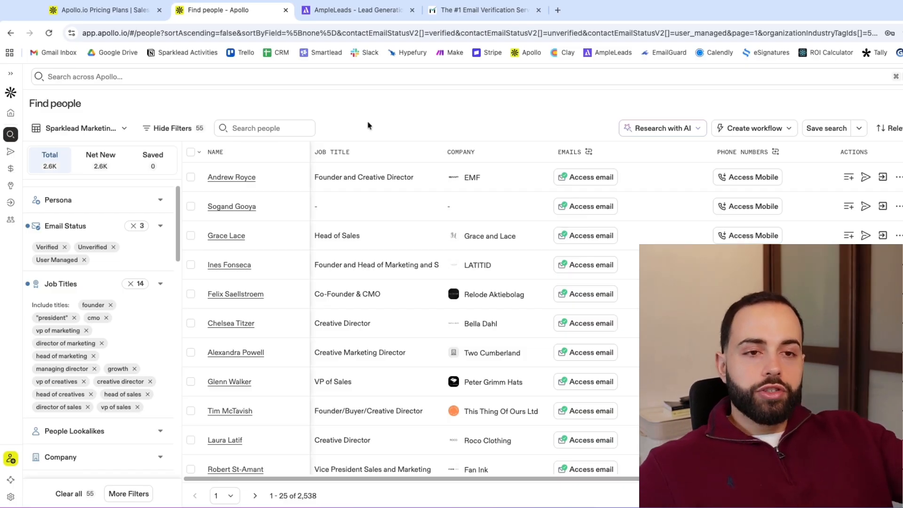
{"action": "scroll", "coordinate": [148, 254], "scroll_direction": "up", "scroll_amount": 1}
{"action": "scroll", "coordinate": [148, 254], "scroll_direction": "up", "scroll_amount": 1}
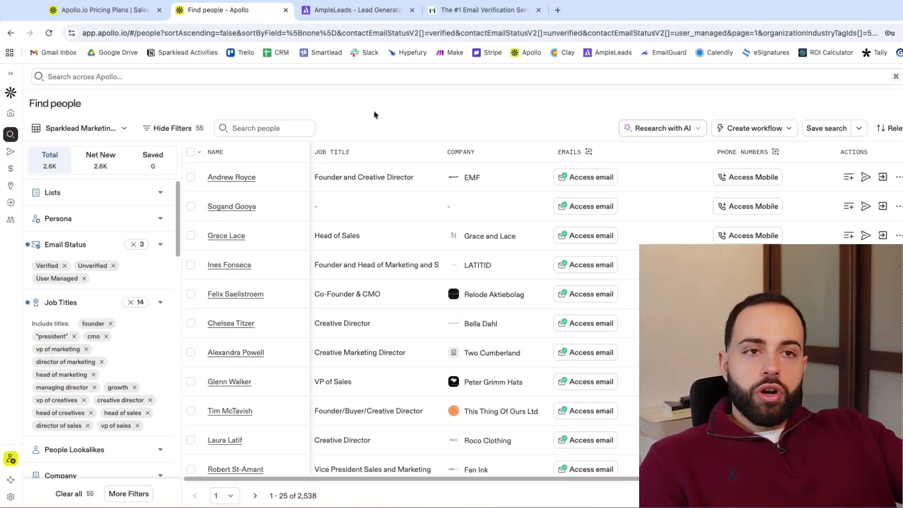
Step: Select all the people in the search results across every page
{"action": "left_click", "coordinate": [190, 153]}
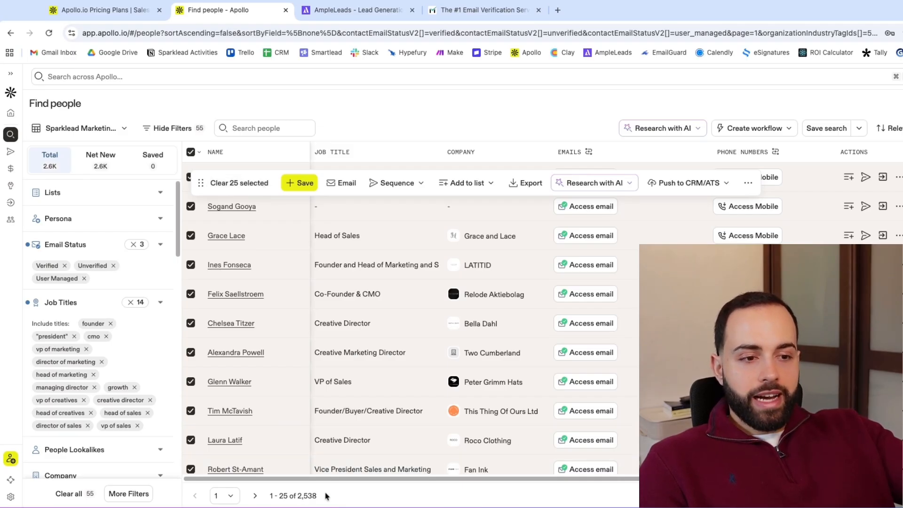
{"action": "left_click", "coordinate": [200, 153]}
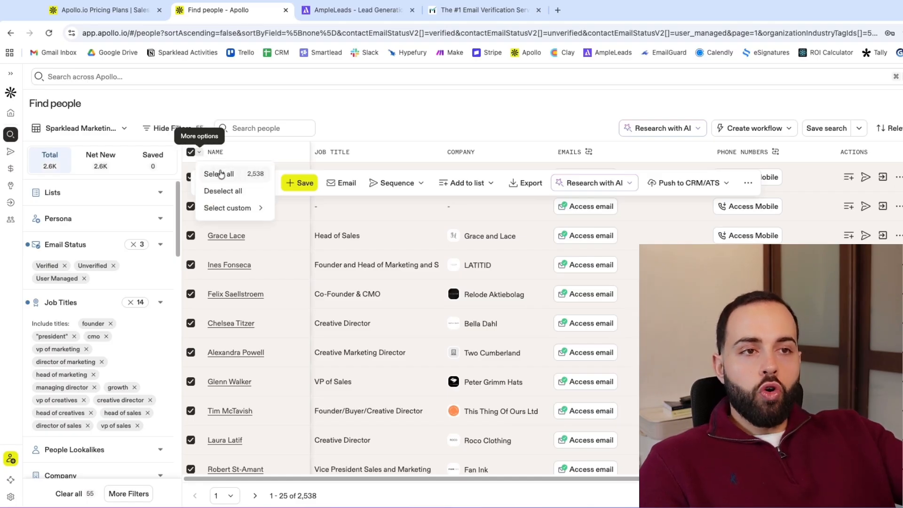
{"action": "mouse_move", "coordinate": [238, 215]}
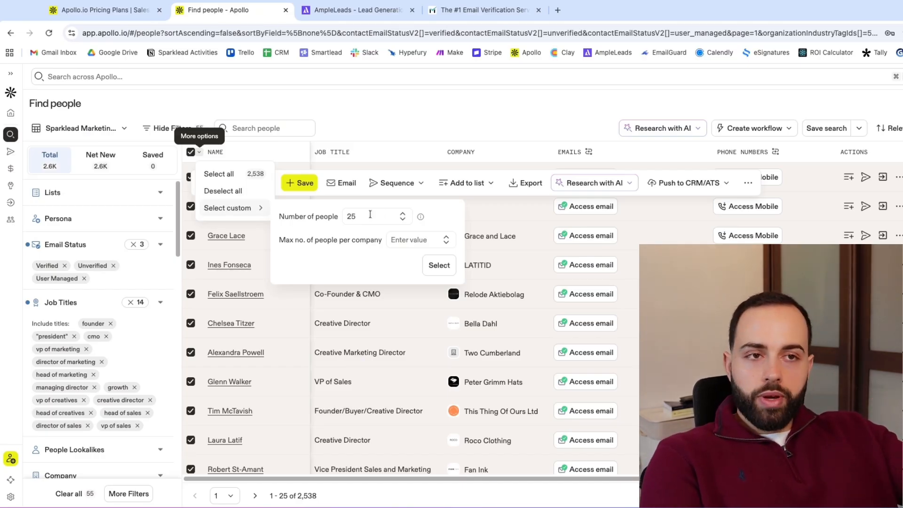
{"action": "left_click", "coordinate": [238, 175]}
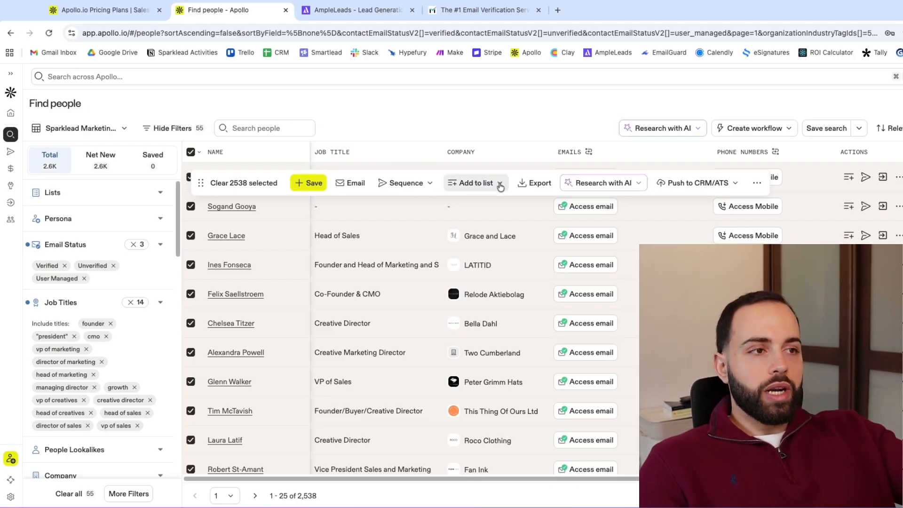
Step: Open the CSV export for the selected people and review its list, sequence and mobile number options, highlighting the phone number credit cost
{"action": "left_click", "coordinate": [761, 184]}
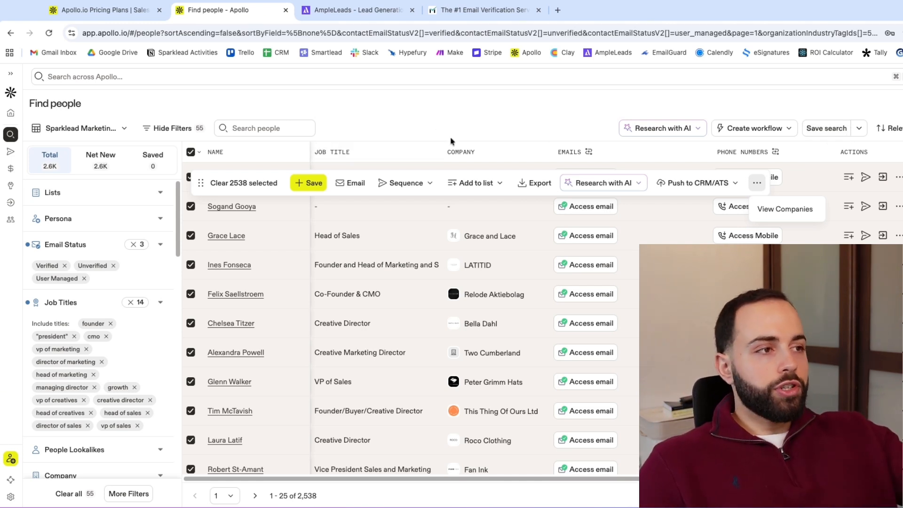
{"action": "left_click", "coordinate": [537, 184]}
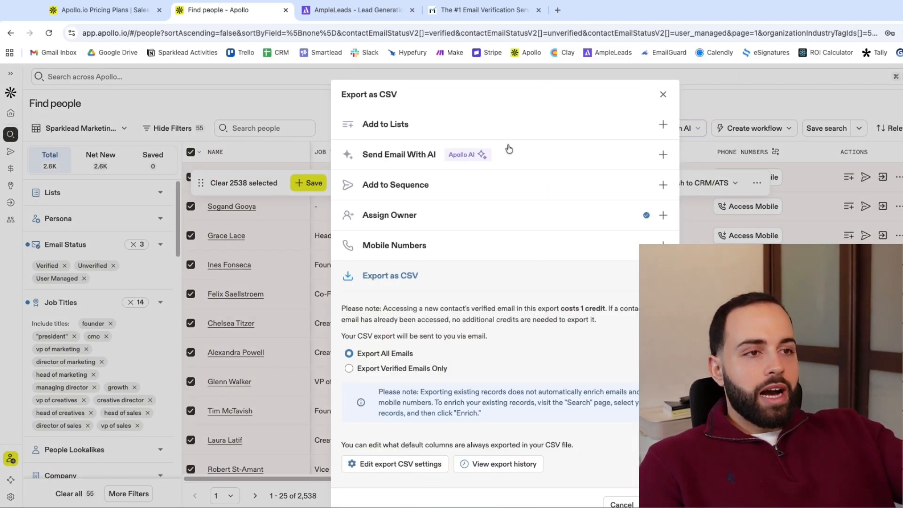
{"action": "left_click", "coordinate": [662, 125]}
{"action": "left_click", "coordinate": [664, 125]}
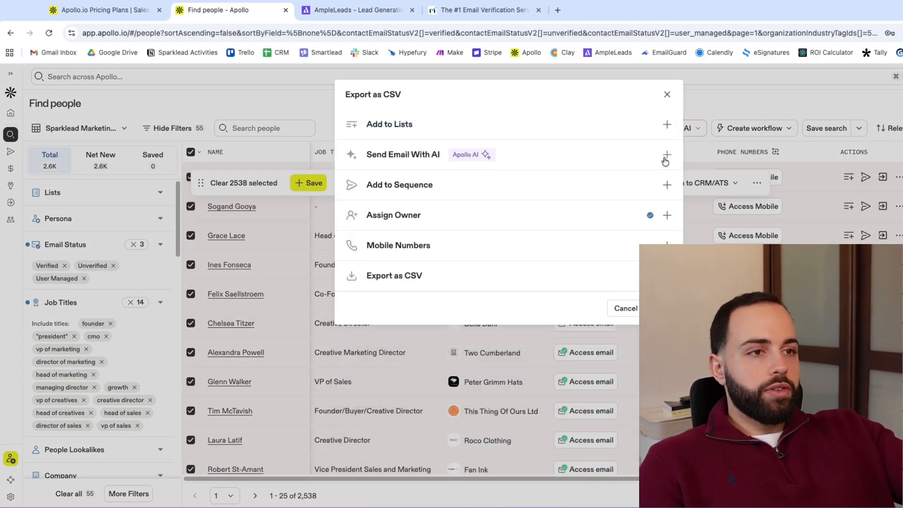
{"action": "left_click", "coordinate": [666, 188]}
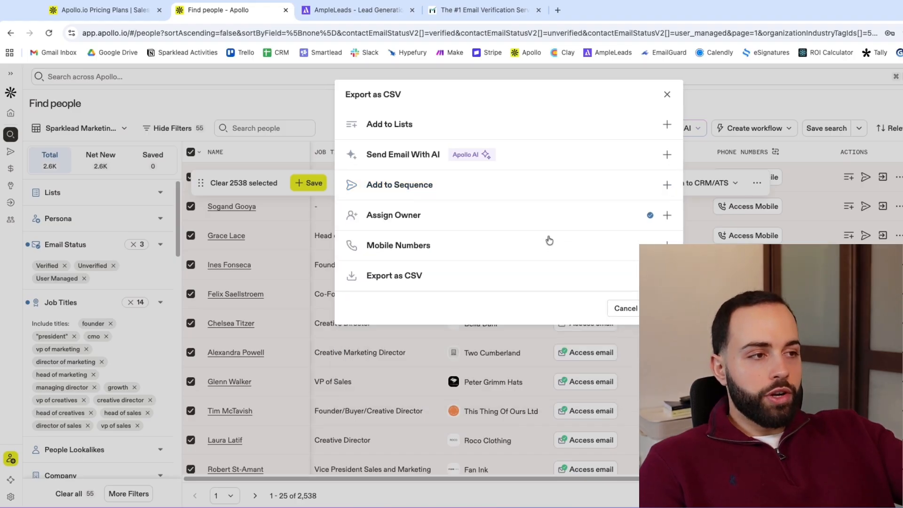
{"action": "left_click", "coordinate": [666, 245]}
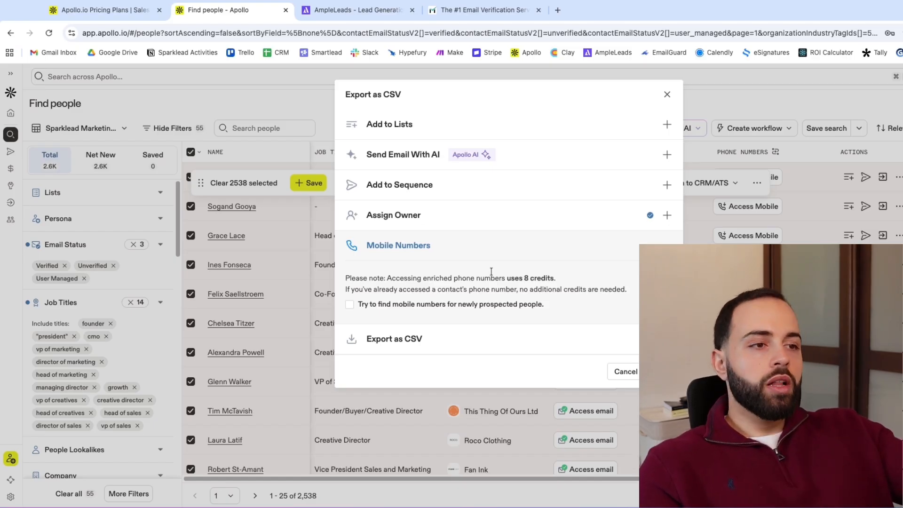
{"action": "left_click_drag", "start_coordinate": [524, 278], "coordinate": [575, 284]}
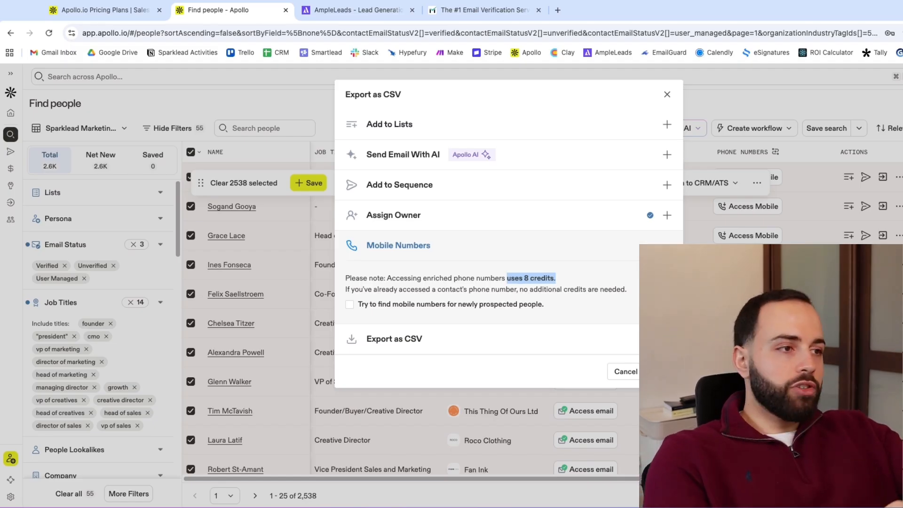
{"action": "left_click", "coordinate": [667, 245]}
Step: Review the CSV export's email options and credit cost note, and close the export dialog without exporting
{"action": "left_click", "coordinate": [667, 276]}
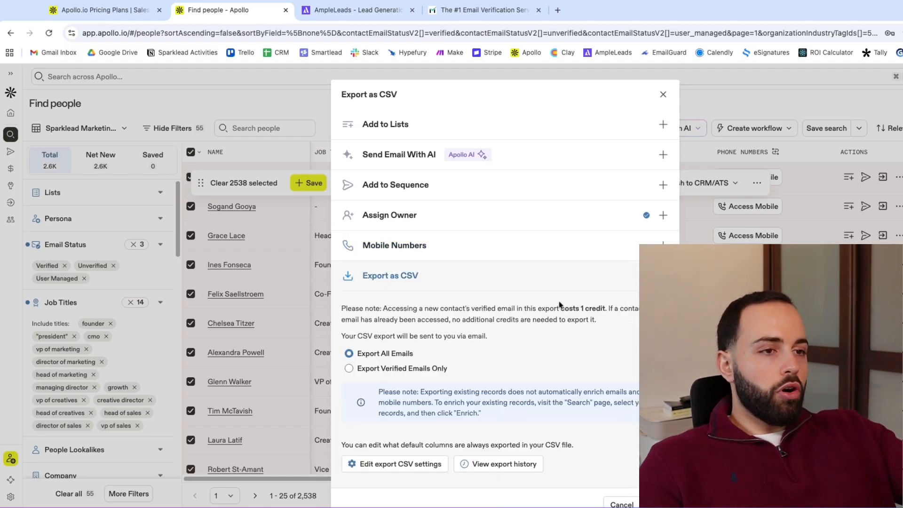
{"action": "scroll", "coordinate": [455, 348], "scroll_direction": "down", "scroll_amount": 1}
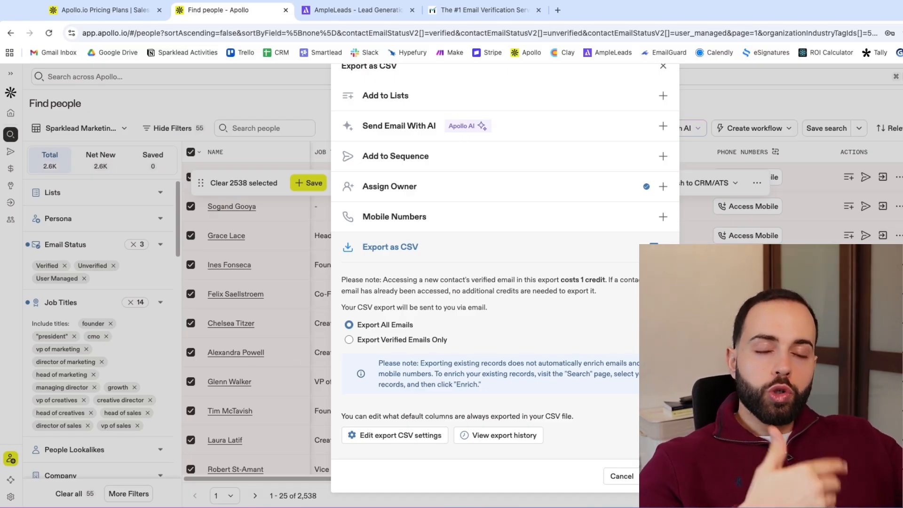
{"action": "scroll", "coordinate": [607, 207], "scroll_direction": "up", "scroll_amount": 1}
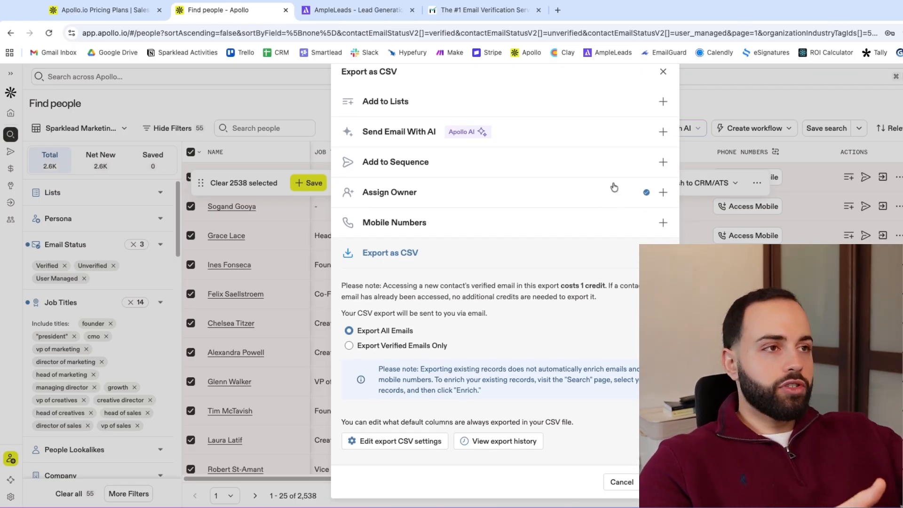
{"action": "left_click", "coordinate": [663, 72]}
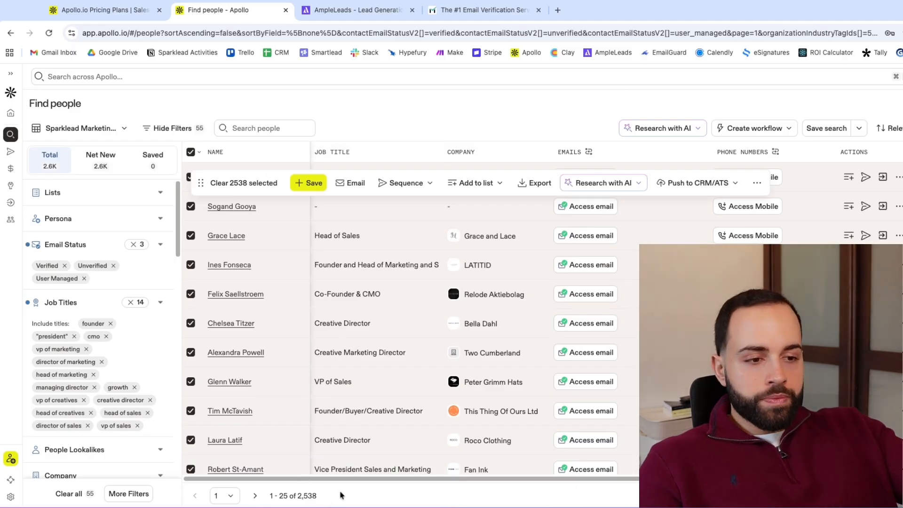
Step: Copy the URL of the Apollo people search and enter it as the Apollo Search URL of a new AmpleLeads scraping request
{"action": "left_click", "coordinate": [323, 33]}
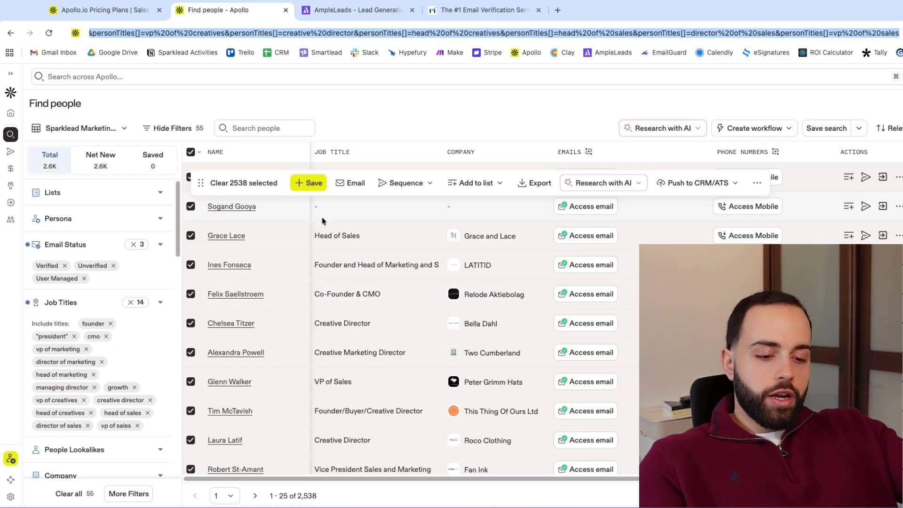
{"action": "left_click", "coordinate": [342, 14]}
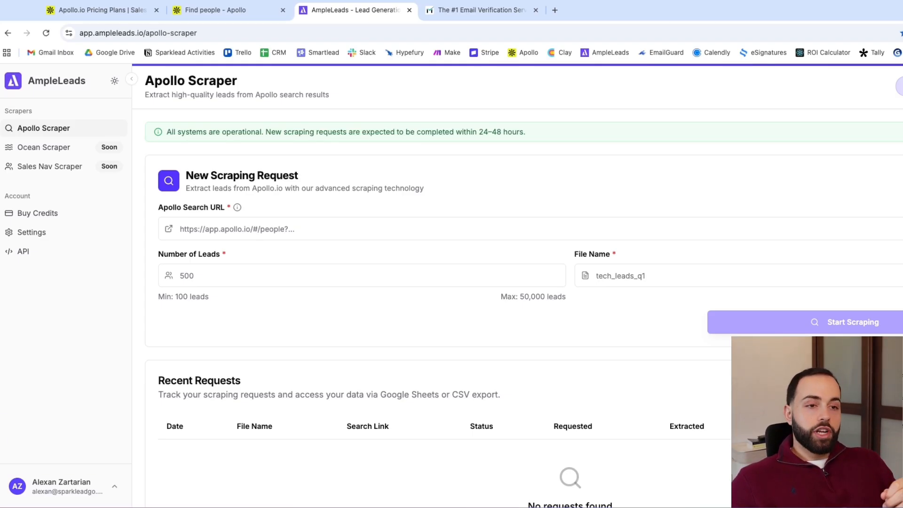
{"action": "left_click", "coordinate": [93, 220]}
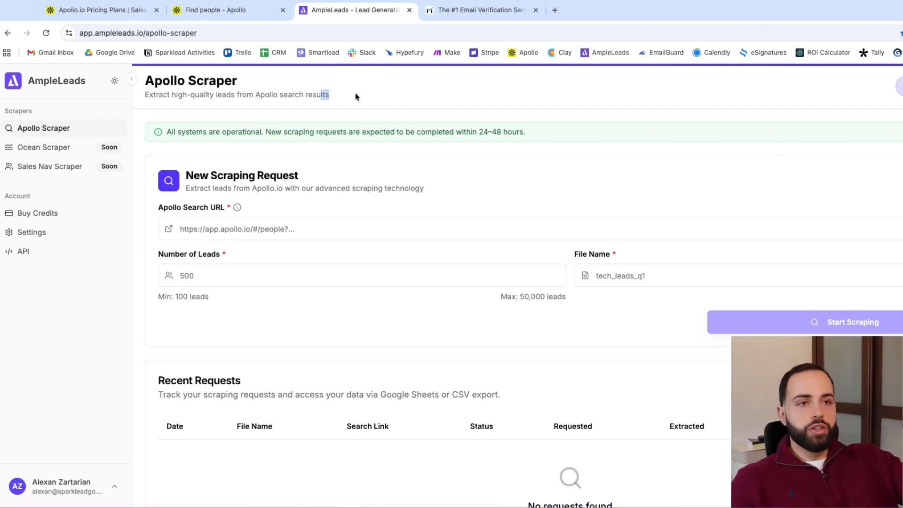
{"action": "left_click_drag", "start_coordinate": [356, 96], "coordinate": [144, 99]}
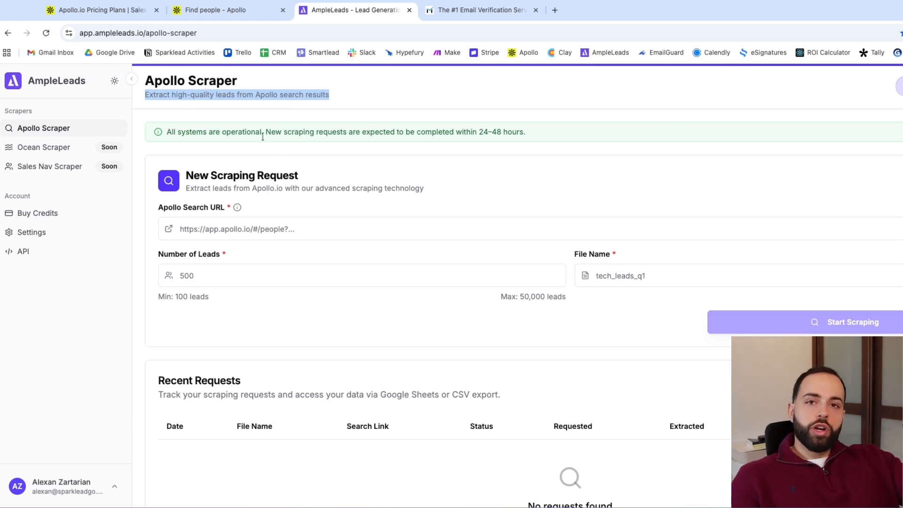
{"action": "left_click", "coordinate": [272, 226]}
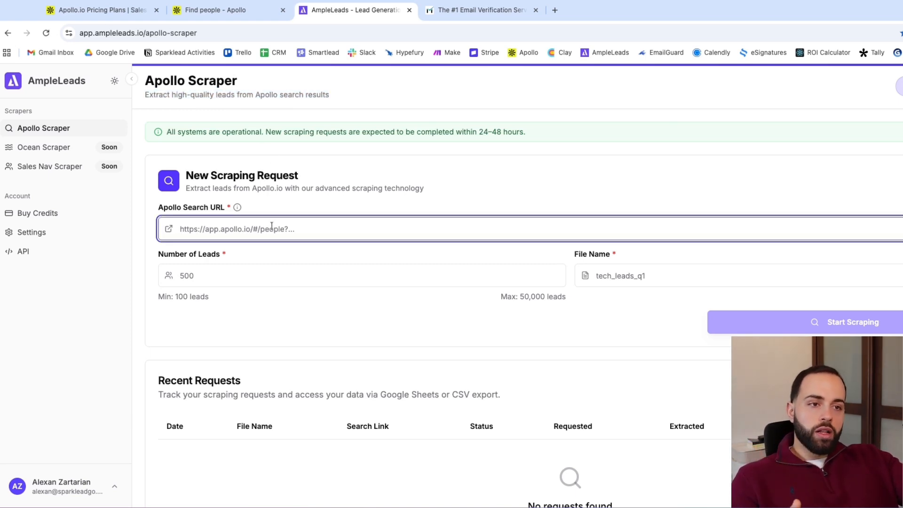
{"action": "key", "text": "super+v"}
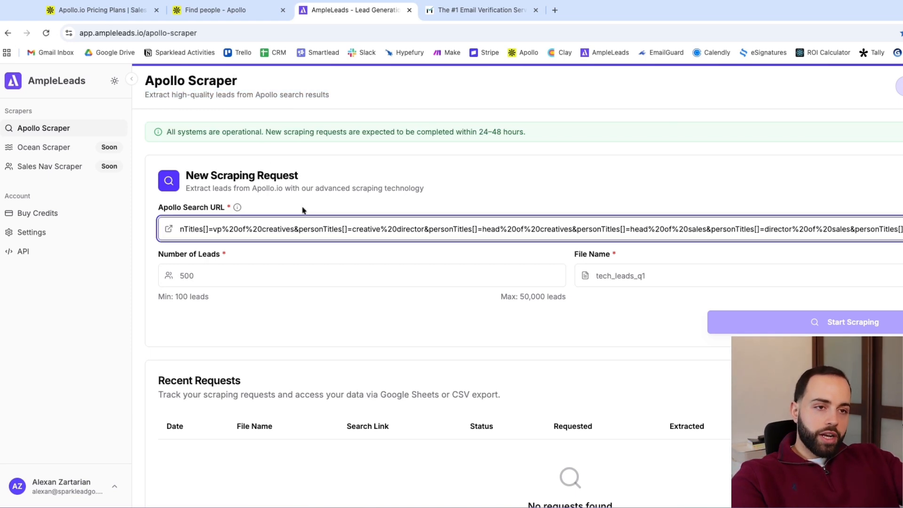
{"action": "left_click", "coordinate": [529, 177]}
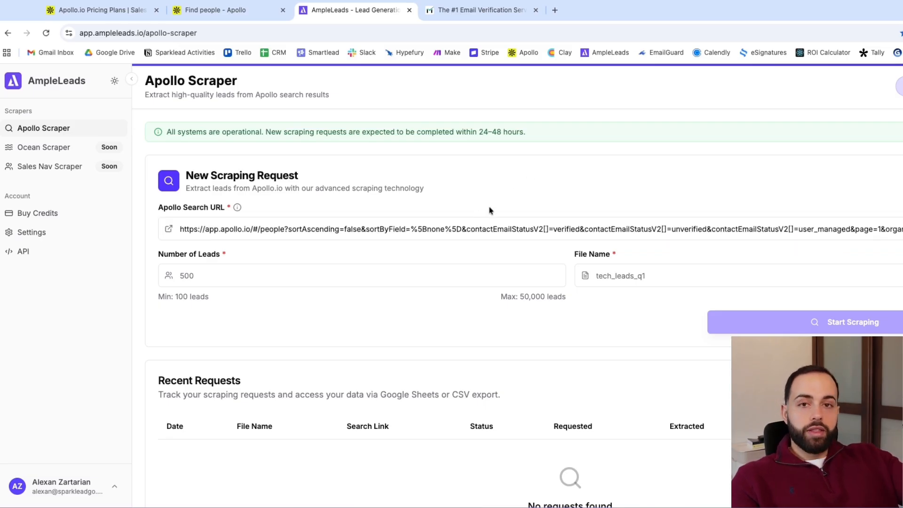
Step: Set the number of leads for the scraping request to 2500
{"action": "left_click", "coordinate": [273, 276]}
{"action": "key", "text": "shift+Tab"}
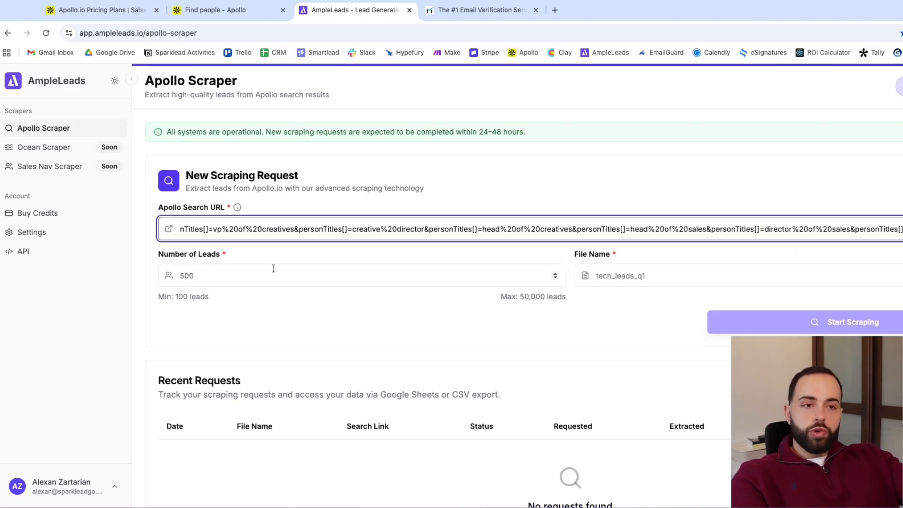
{"action": "key", "text": "Tab"}
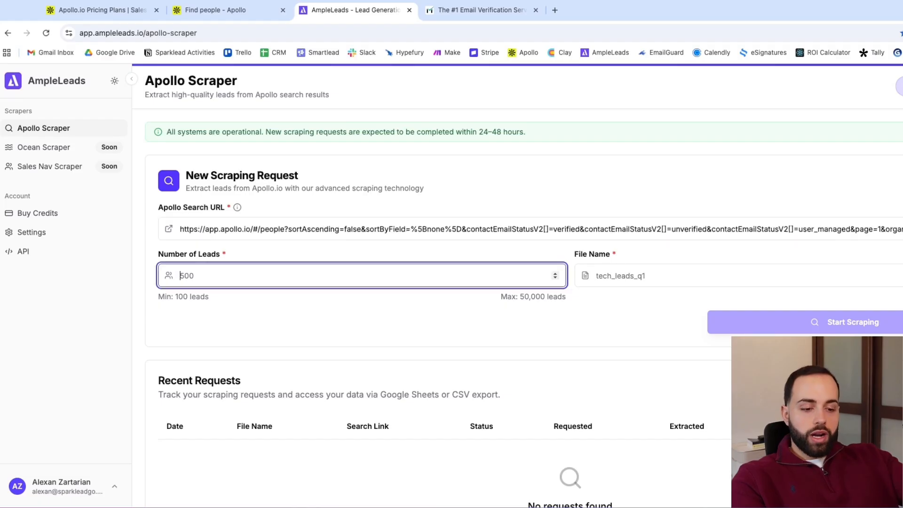
{"action": "type", "text": "2500"}
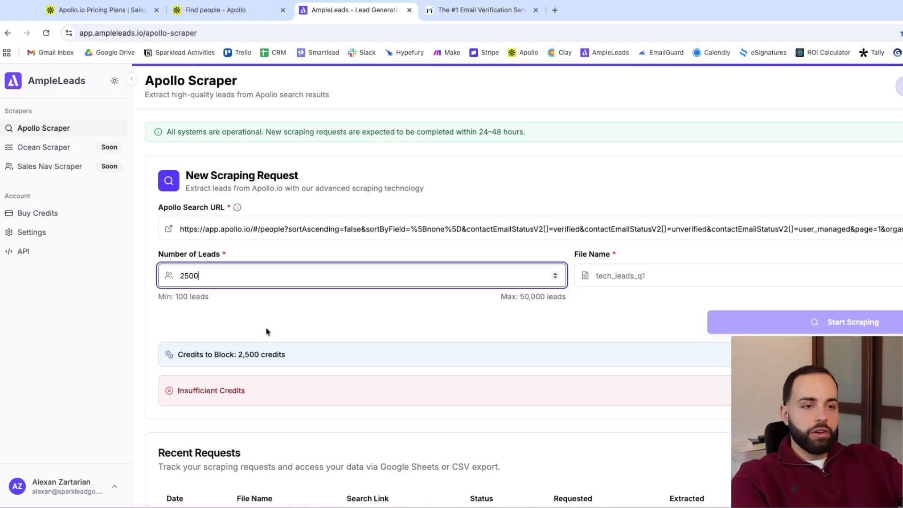
{"action": "left_click", "coordinate": [271, 330]}
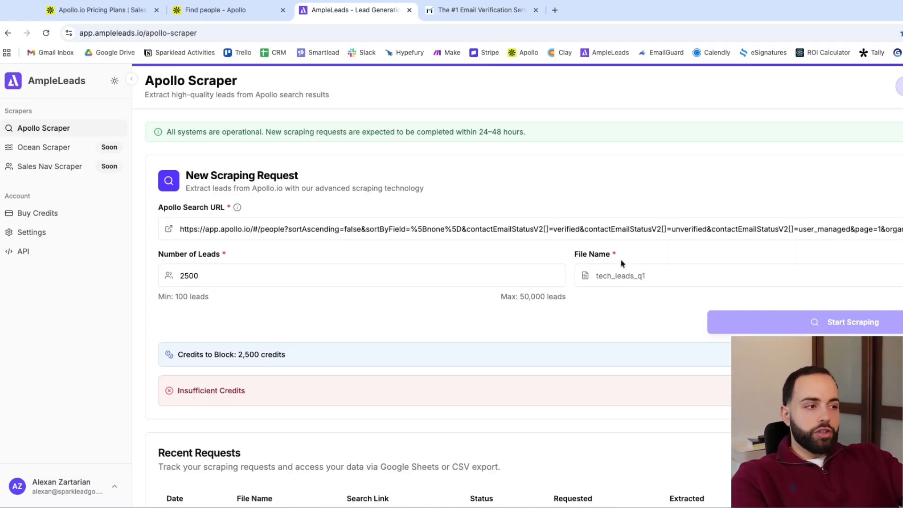
Step: Name the scraping request's file "Ecom brands / 8+E / Shopify"
{"action": "left_click", "coordinate": [643, 277]}
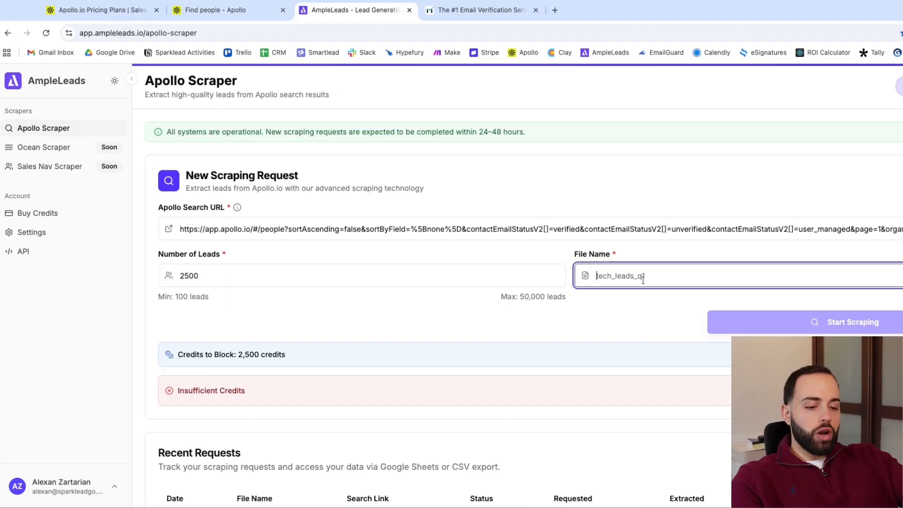
{"action": "type", "text": "Ecom brands / 8+E /"}
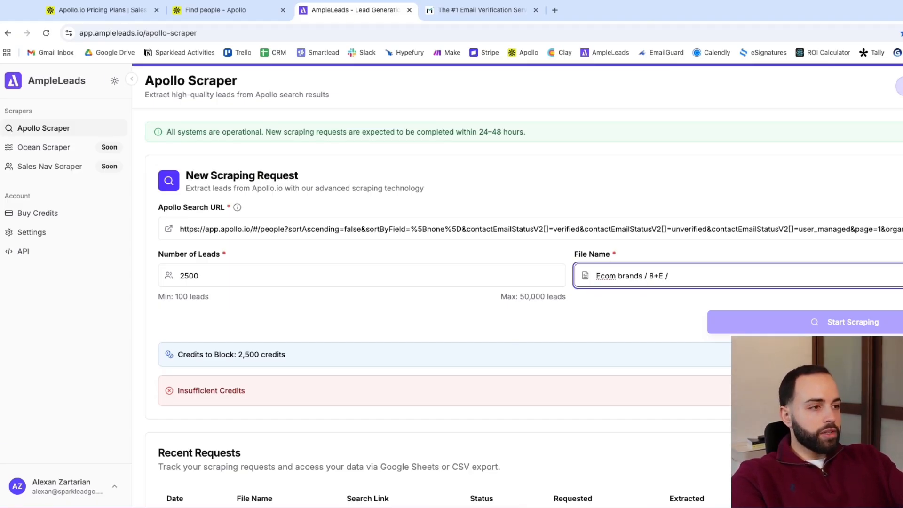
{"action": "type", "text": " Shopify"}
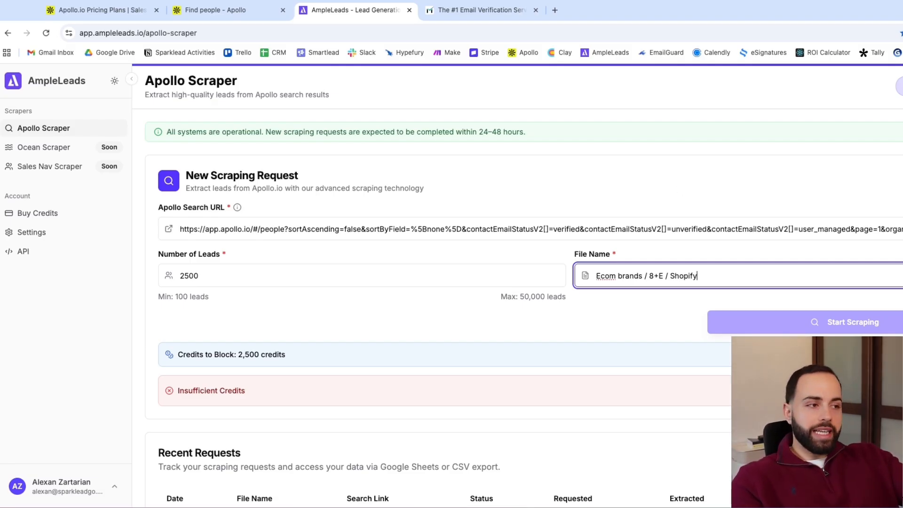
{"action": "left_click", "coordinate": [660, 207]}
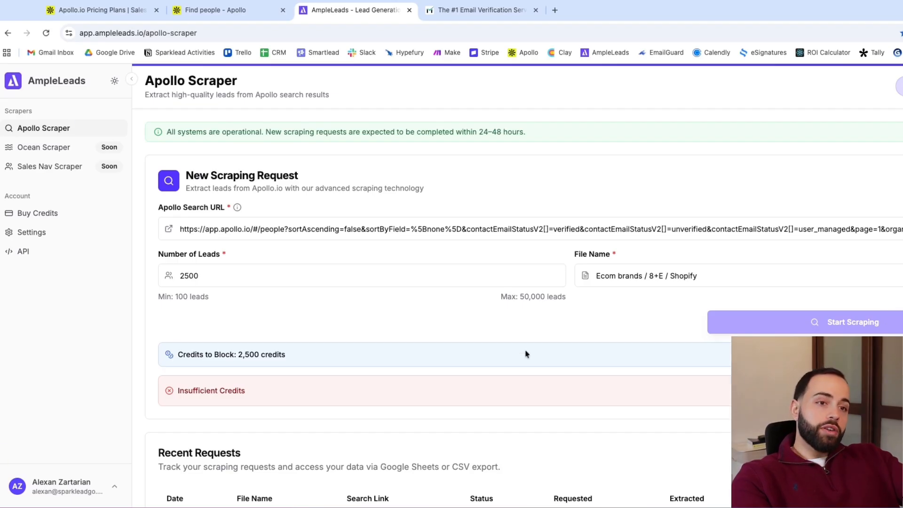
Step: Look over the Recent Requests section and its search text, and return to the filled-in scraping request
{"action": "scroll", "coordinate": [525, 354], "scroll_direction": "down", "scroll_amount": 3}
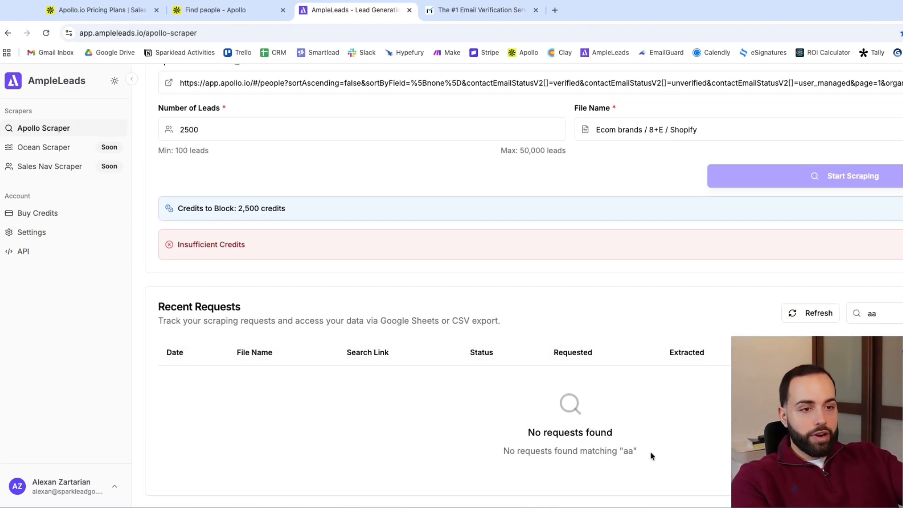
{"action": "left_click", "coordinate": [870, 313]}
{"action": "double_click", "coordinate": [872, 314]}
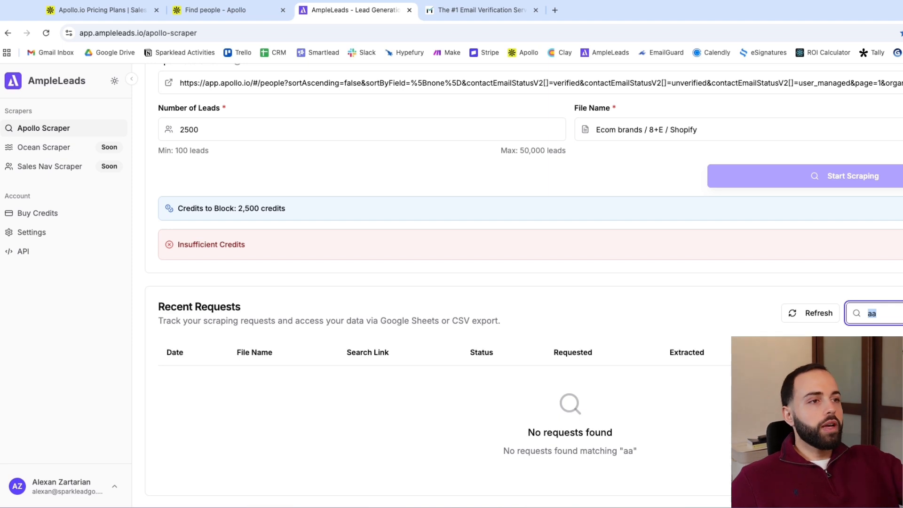
{"action": "scroll", "coordinate": [517, 282], "scroll_direction": "up", "scroll_amount": 3}
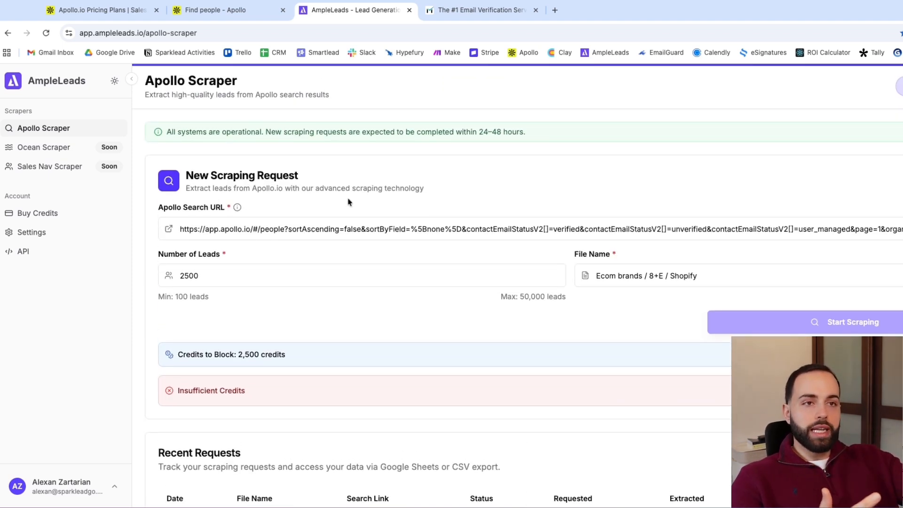
{"action": "scroll", "coordinate": [363, 216], "scroll_direction": "down", "scroll_amount": 1}
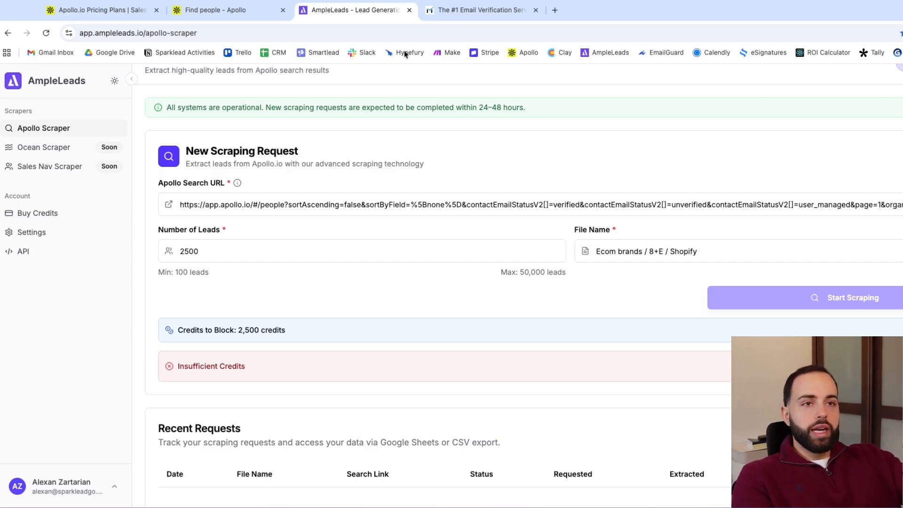
Step: Switch to the MillionVerifier website and review how its homepage introduces the email verification service
{"action": "left_click", "coordinate": [460, 13]}
{"action": "scroll", "coordinate": [451, 207], "scroll_direction": "up", "scroll_amount": 15}
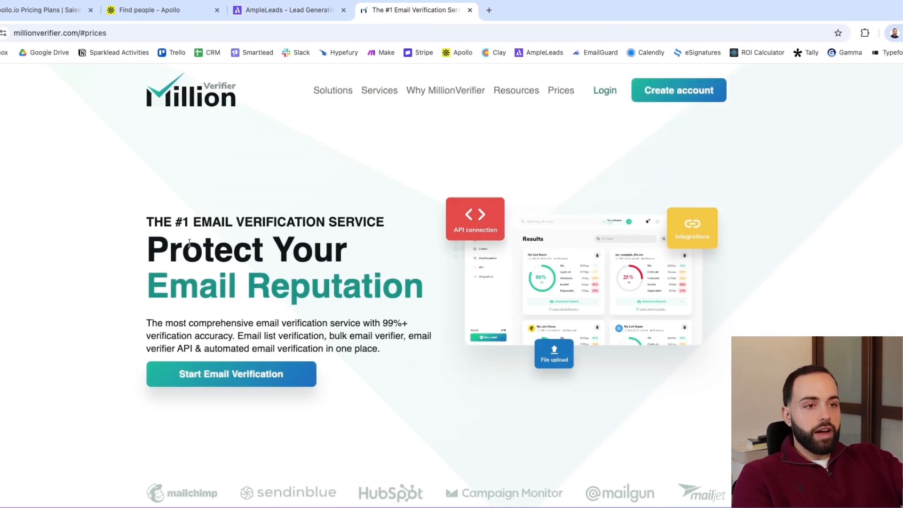
{"action": "left_click_drag", "start_coordinate": [118, 220], "coordinate": [122, 228]}
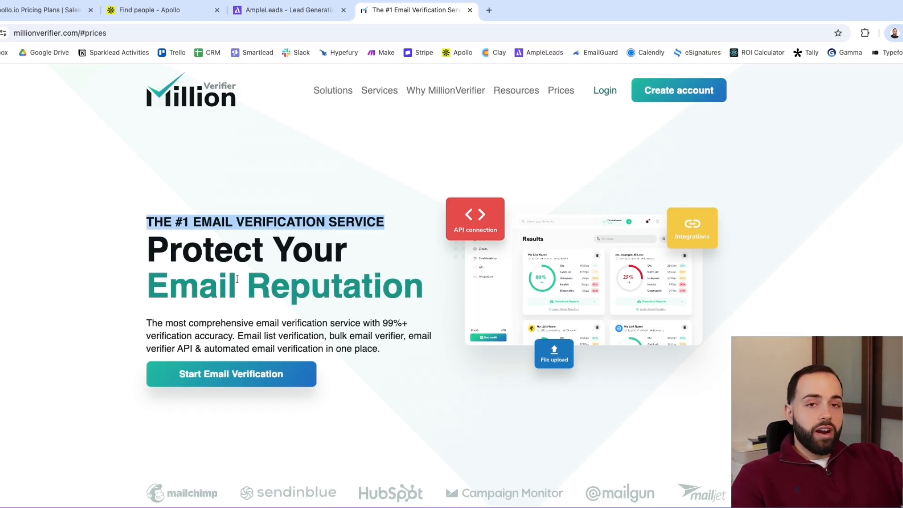
{"action": "scroll", "coordinate": [233, 348], "scroll_direction": "down", "scroll_amount": 7}
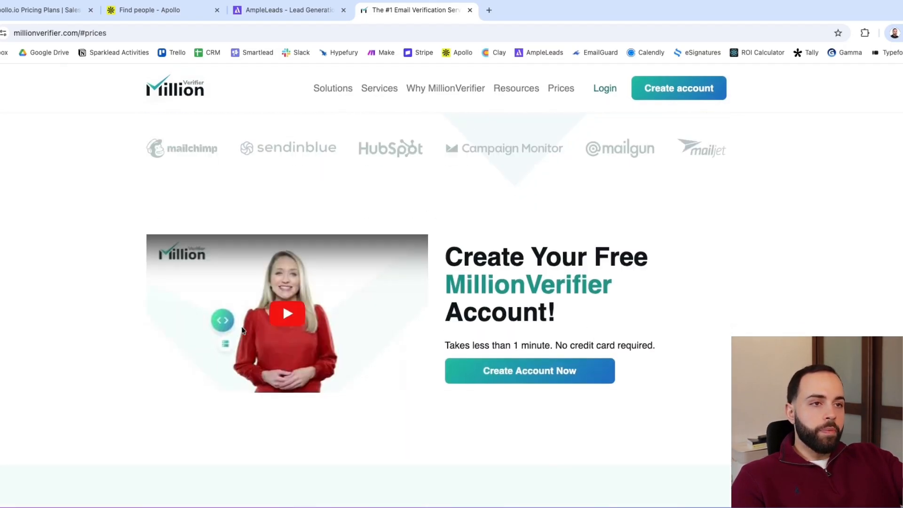
{"action": "scroll", "coordinate": [215, 325], "scroll_direction": "up", "scroll_amount": 6}
Step: Examine MillionVerifier's email verification prices and highlight the heading of the pricing section
{"action": "scroll", "coordinate": [298, 315], "scroll_direction": "down", "scroll_amount": 15}
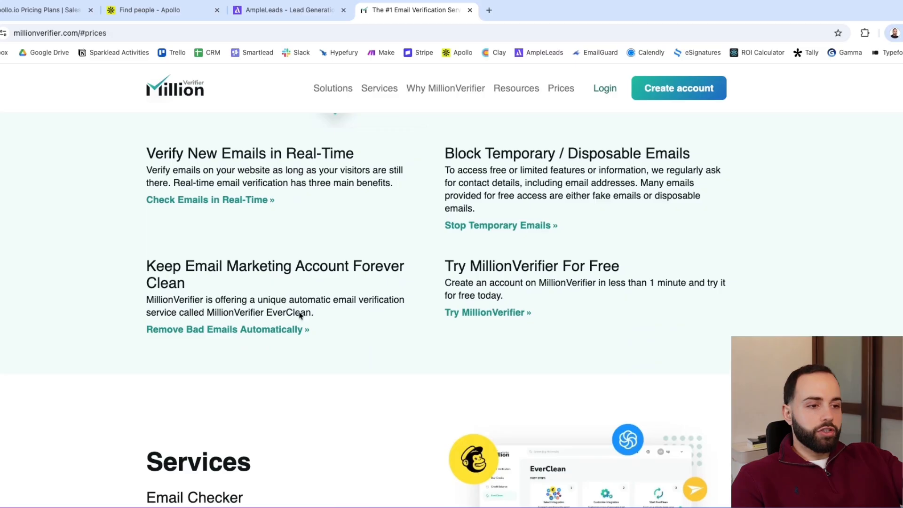
{"action": "scroll", "coordinate": [299, 316], "scroll_direction": "down", "scroll_amount": 20}
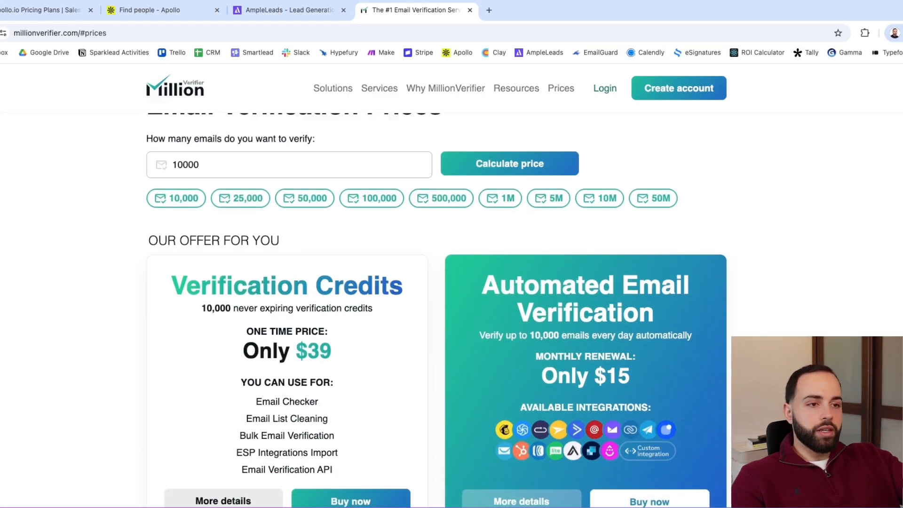
{"action": "scroll", "coordinate": [299, 316], "scroll_direction": "up", "scroll_amount": 5}
{"action": "scroll", "coordinate": [299, 315], "scroll_direction": "down", "scroll_amount": 3}
{"action": "left_click_drag", "start_coordinate": [141, 197], "coordinate": [442, 195]}
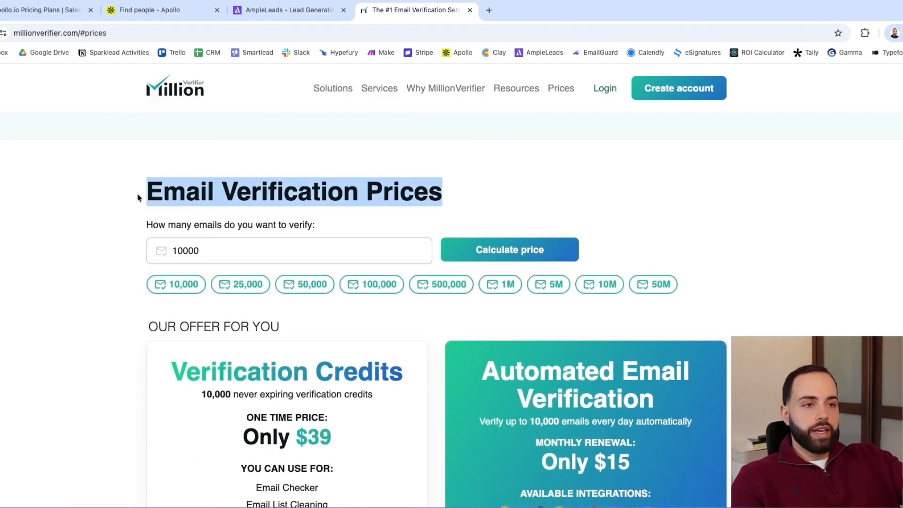
Step: Examine the one-time Verification Credits offer, highlighting its price and the note on never-expiring credits
{"action": "scroll", "coordinate": [335, 246], "scroll_direction": "down", "scroll_amount": 4}
{"action": "triple_click", "coordinate": [238, 249]}
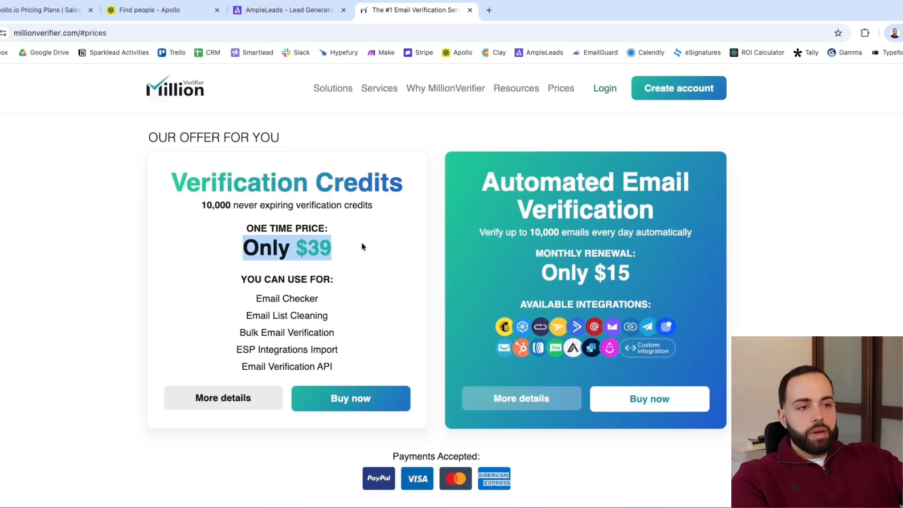
{"action": "scroll", "coordinate": [210, 240], "scroll_direction": "up", "scroll_amount": 1}
{"action": "left_click_drag", "start_coordinate": [192, 230], "coordinate": [358, 210]}
{"action": "left_click", "coordinate": [126, 205]}
{"action": "scroll", "coordinate": [313, 195], "scroll_direction": "up", "scroll_amount": 1}
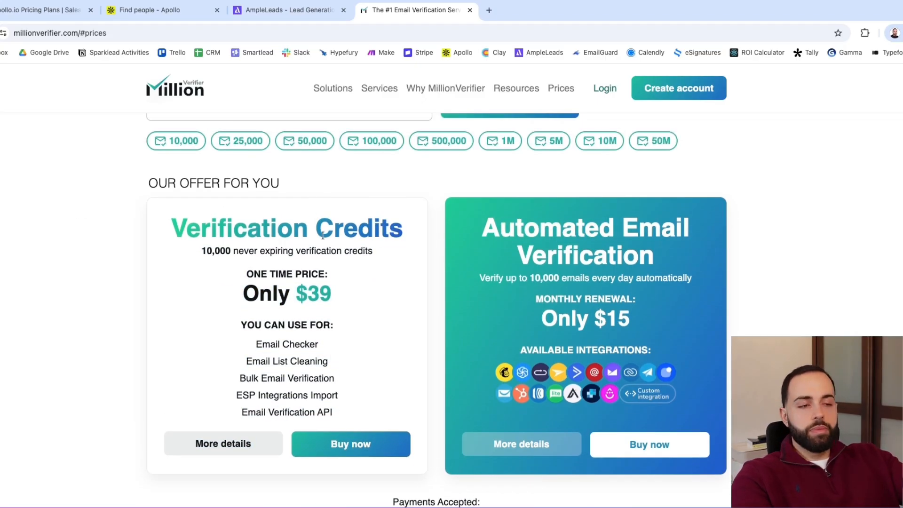
{"action": "left_click", "coordinate": [350, 296], "text": "shift"}
{"action": "left_click", "coordinate": [94, 207]}
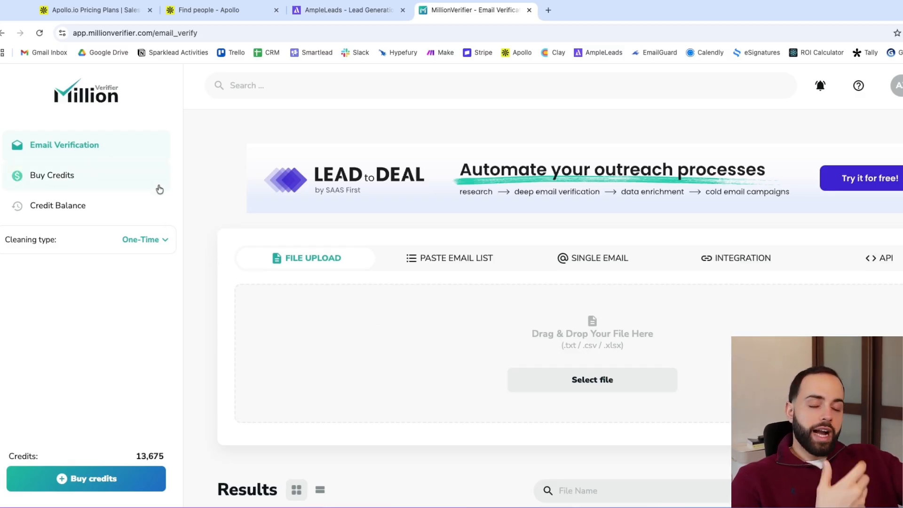
Step: Check the account's remaining verification credits and locate the Marketing ROW 15+E.csv entry in the results
{"action": "left_click_drag", "start_coordinate": [170, 459], "coordinate": [127, 454]}
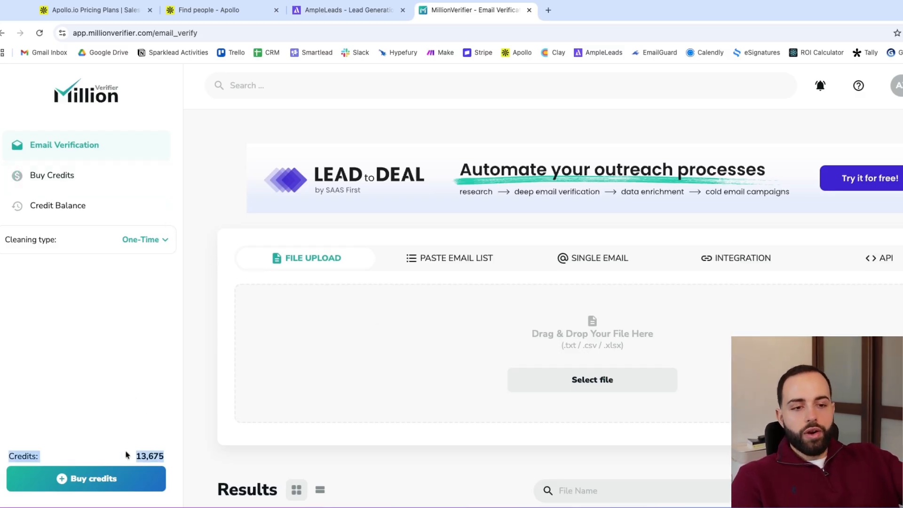
{"action": "left_click", "coordinate": [153, 362]}
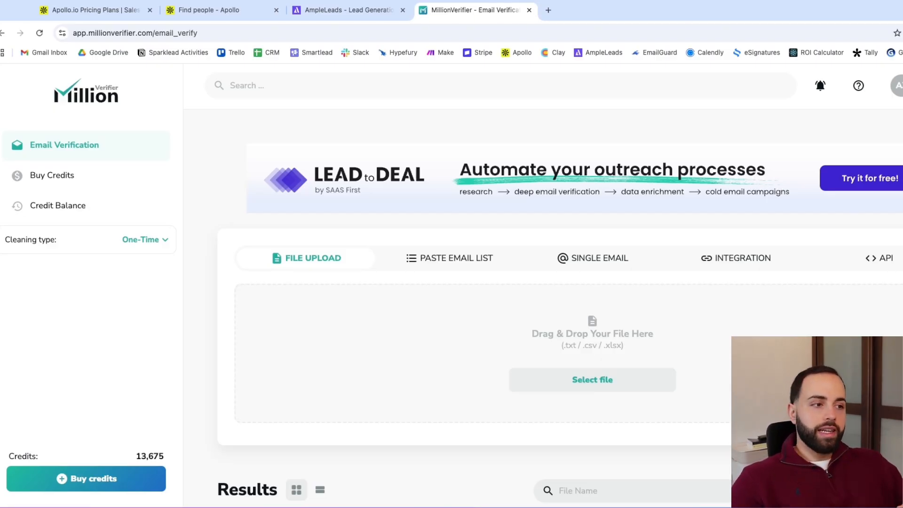
{"action": "scroll", "coordinate": [559, 320], "scroll_direction": "down", "scroll_amount": 2}
{"action": "scroll", "coordinate": [559, 320], "scroll_direction": "down", "scroll_amount": 5}
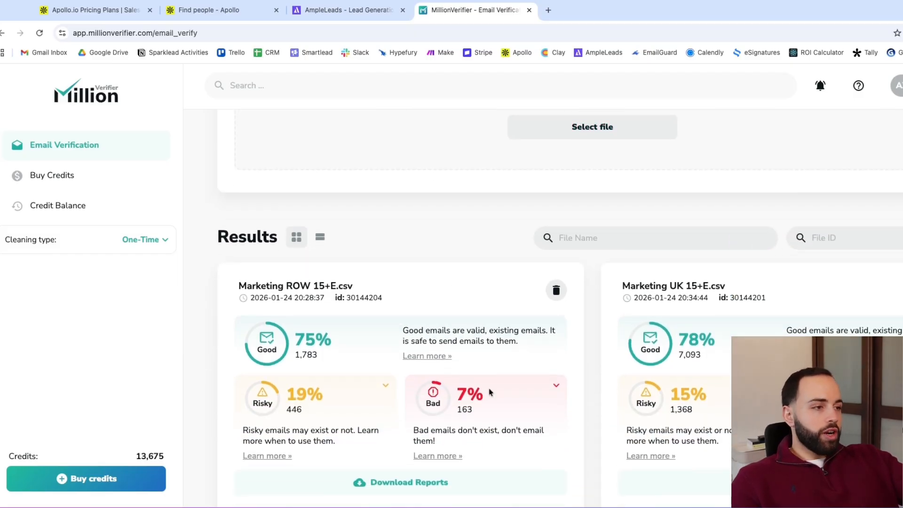
{"action": "triple_click", "coordinate": [231, 287]}
{"action": "left_click", "coordinate": [437, 278]}
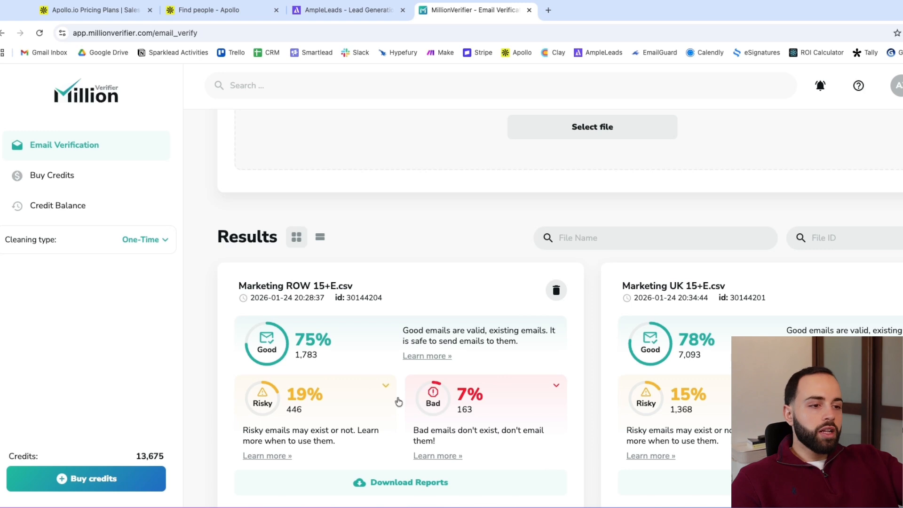
Step: Review the Good, Risky and Bad percentages for Marketing ROW 15+E.csv, expanding and collapsing the Risky and Bad breakdowns
{"action": "scroll", "coordinate": [342, 393], "scroll_direction": "down", "scroll_amount": 1}
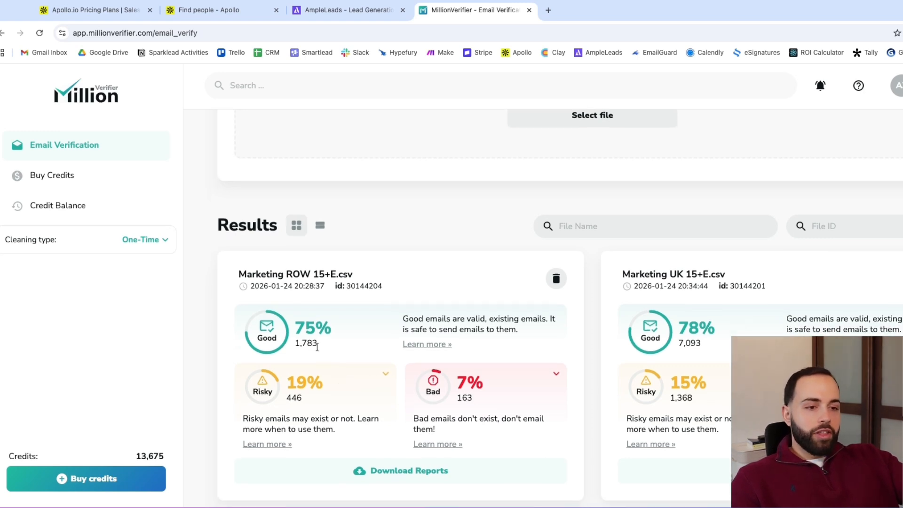
{"action": "left_click_drag", "start_coordinate": [349, 333], "coordinate": [286, 332]}
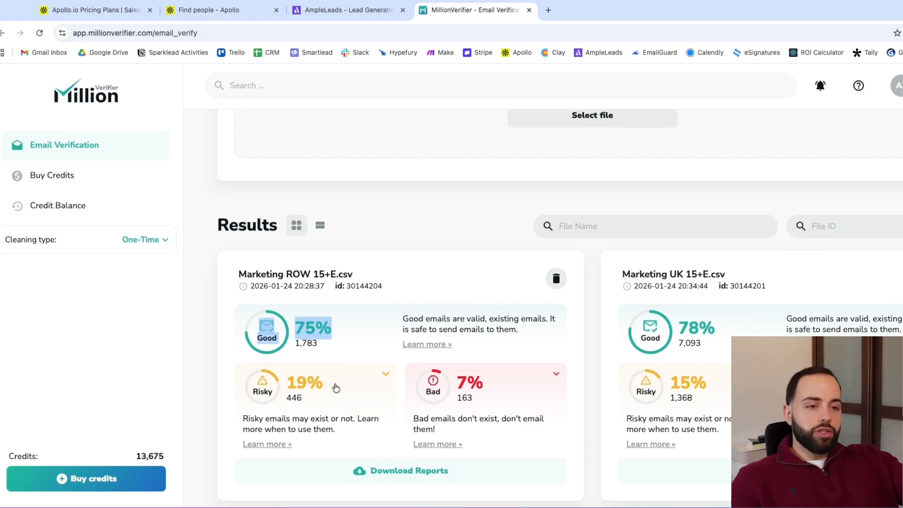
{"action": "left_click_drag", "start_coordinate": [336, 388], "coordinate": [309, 372]}
{"action": "triple_click", "coordinate": [516, 384]}
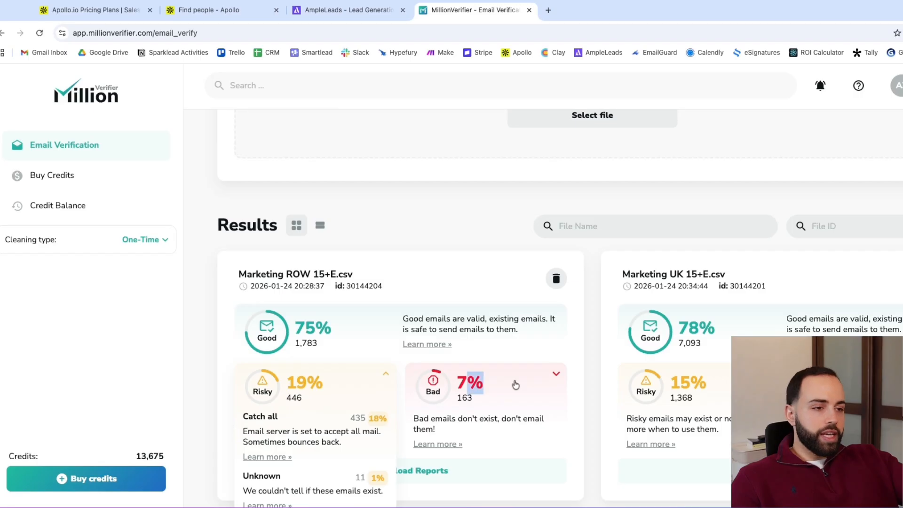
{"action": "scroll", "coordinate": [454, 381], "scroll_direction": "down", "scroll_amount": 1}
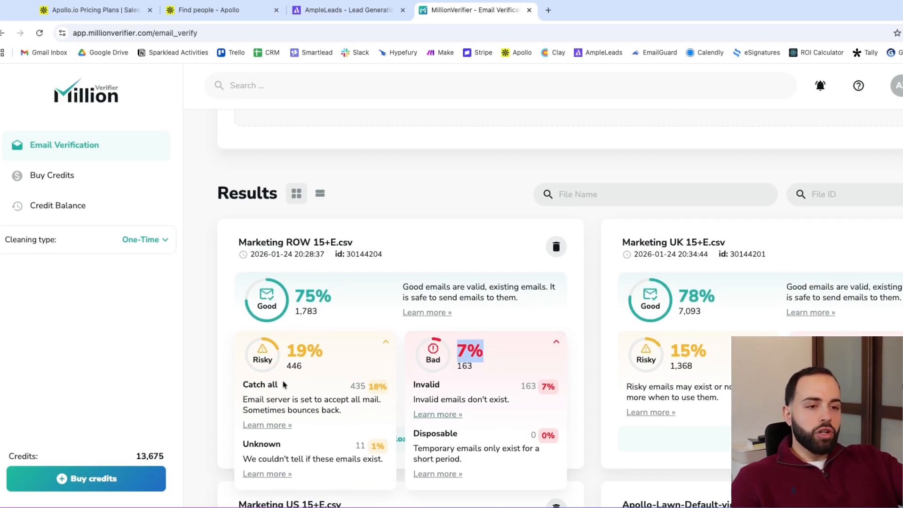
{"action": "left_click", "coordinate": [306, 298]}
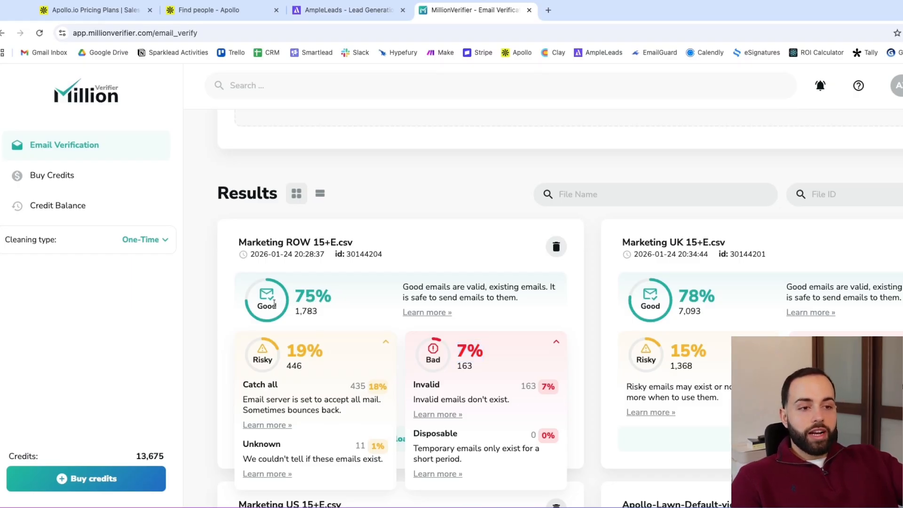
{"action": "left_click", "coordinate": [385, 343]}
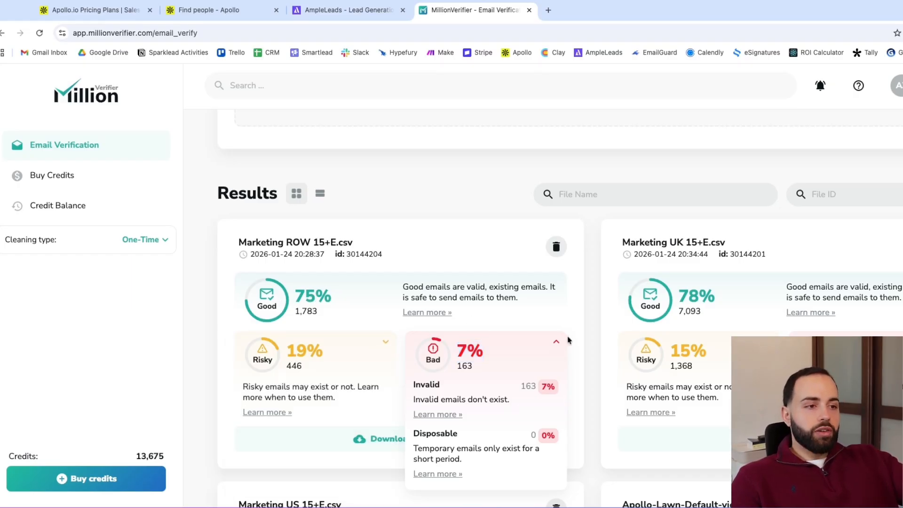
{"action": "left_click", "coordinate": [557, 344]}
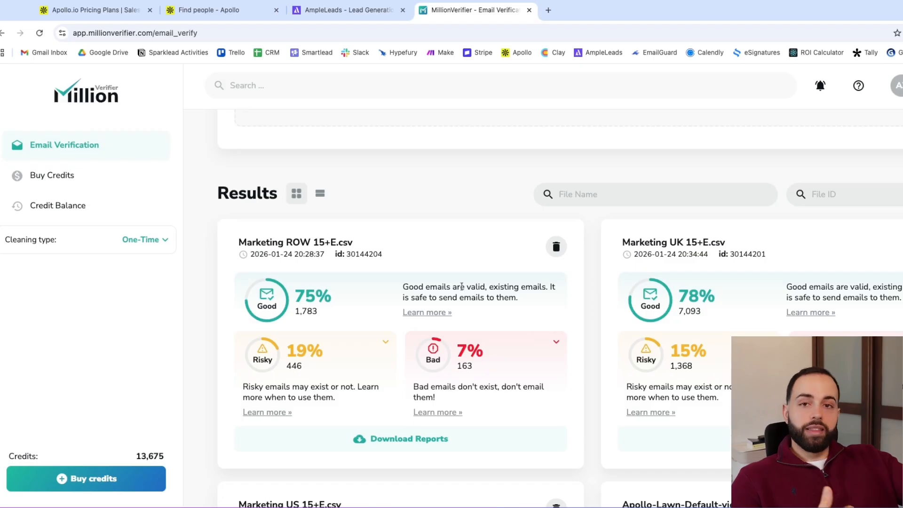
Step: Read the safe-to-send note for Good emails in Marketing ROW 15+E.csv and compare the Risky breakdown with the Good percentage
{"action": "left_click_drag", "start_coordinate": [517, 297], "coordinate": [408, 296]}
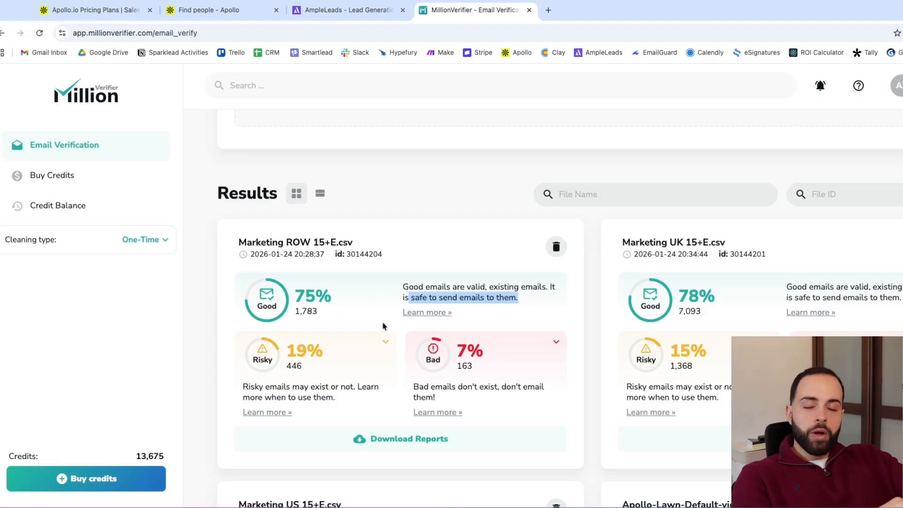
{"action": "left_click", "coordinate": [385, 343]}
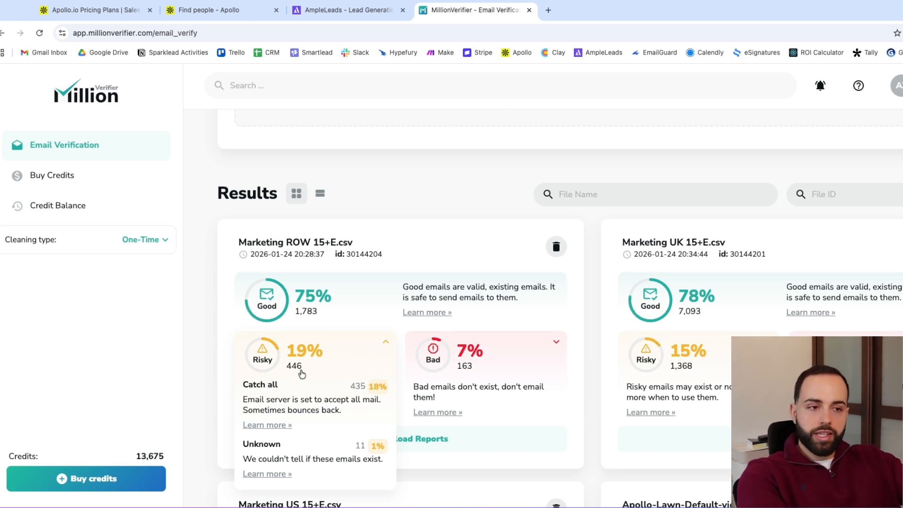
{"action": "left_click", "coordinate": [386, 342]}
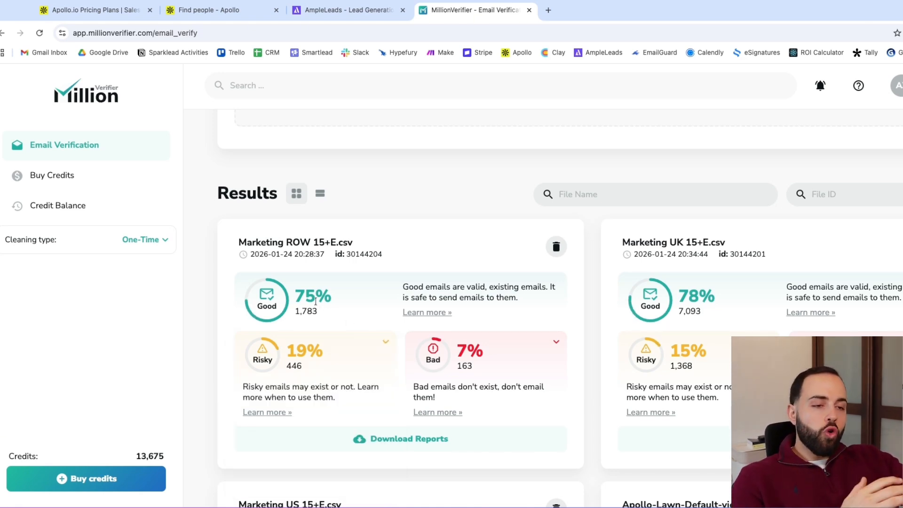
{"action": "left_click_drag", "start_coordinate": [356, 299], "coordinate": [250, 294]}
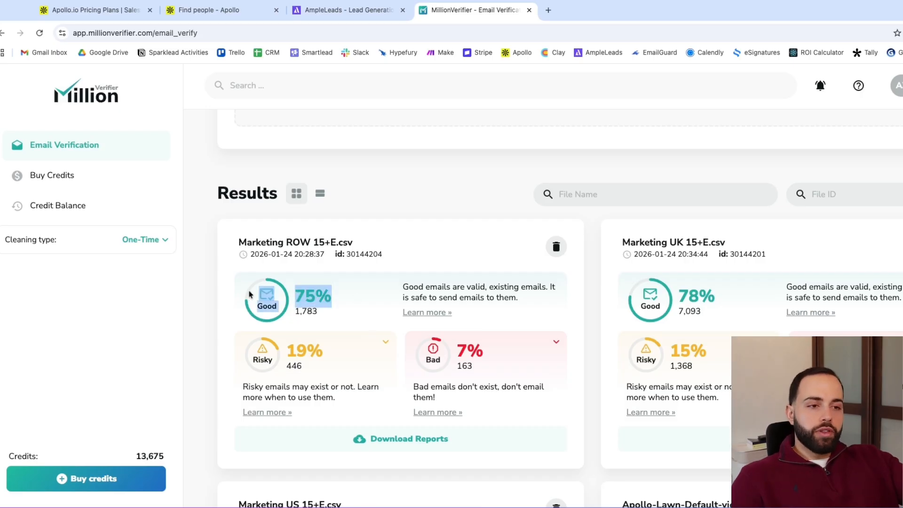
{"action": "left_click", "coordinate": [369, 293]}
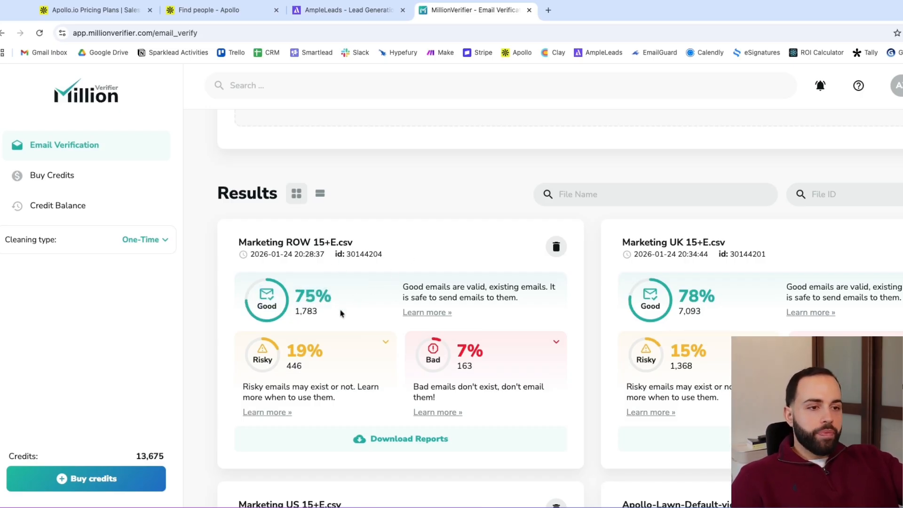
Step: Compare the numbers of Good, Risky and Bad emails in Marketing ROW 15+E.csv, and collapse the opened breakdowns
{"action": "left_click_drag", "start_coordinate": [340, 313], "coordinate": [340, 313]}
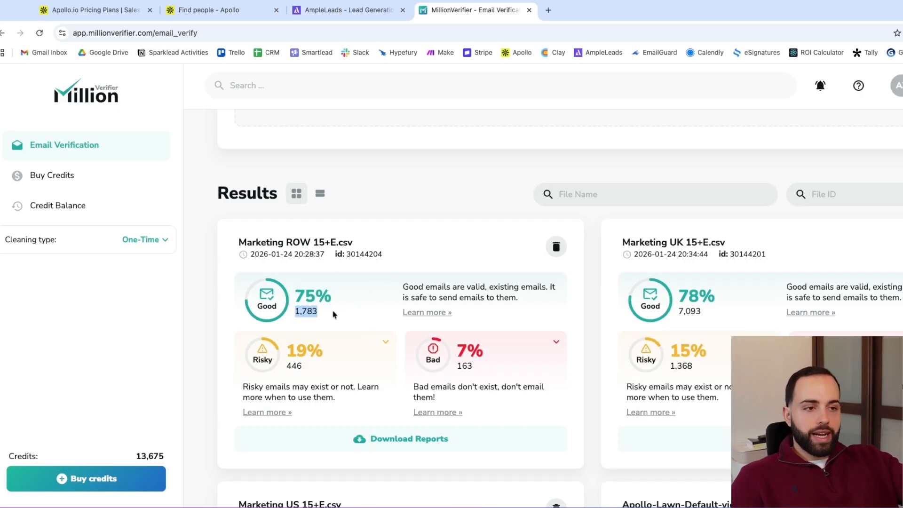
{"action": "double_click", "coordinate": [319, 366]}
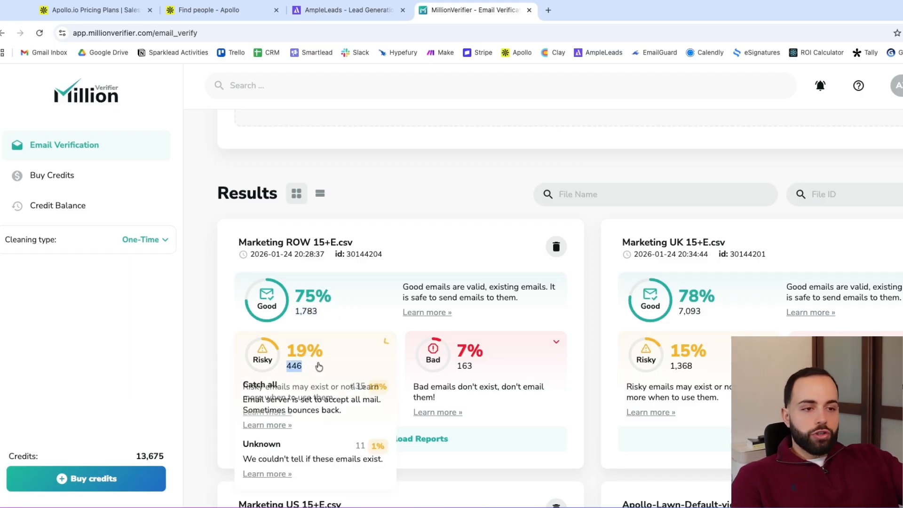
{"action": "left_click_drag", "start_coordinate": [486, 372], "coordinate": [459, 372]}
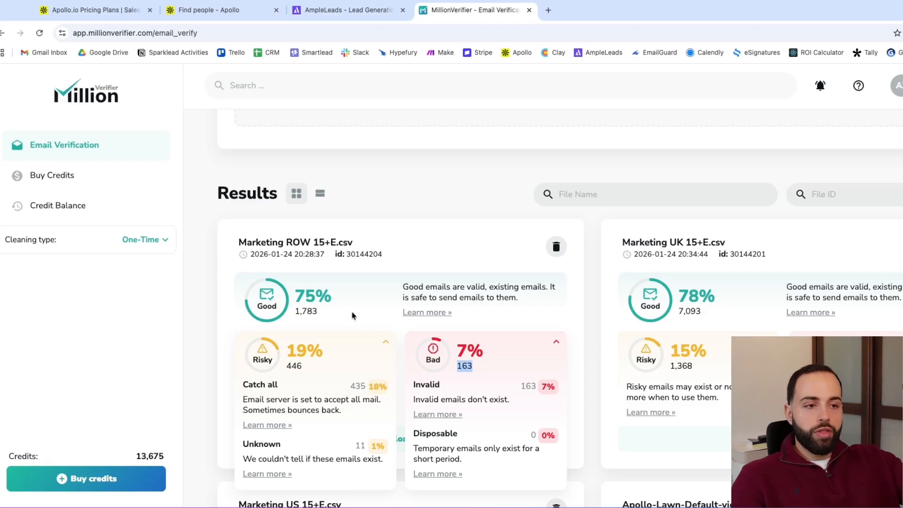
{"action": "left_click_drag", "start_coordinate": [327, 311], "coordinate": [283, 314]}
{"action": "left_click", "coordinate": [497, 221]}
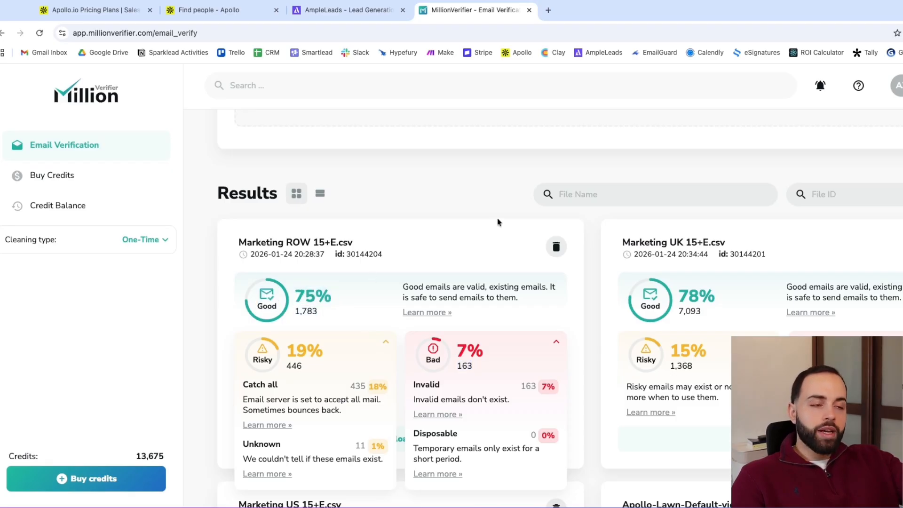
{"action": "left_click", "coordinate": [566, 341]}
{"action": "left_click", "coordinate": [392, 342]}
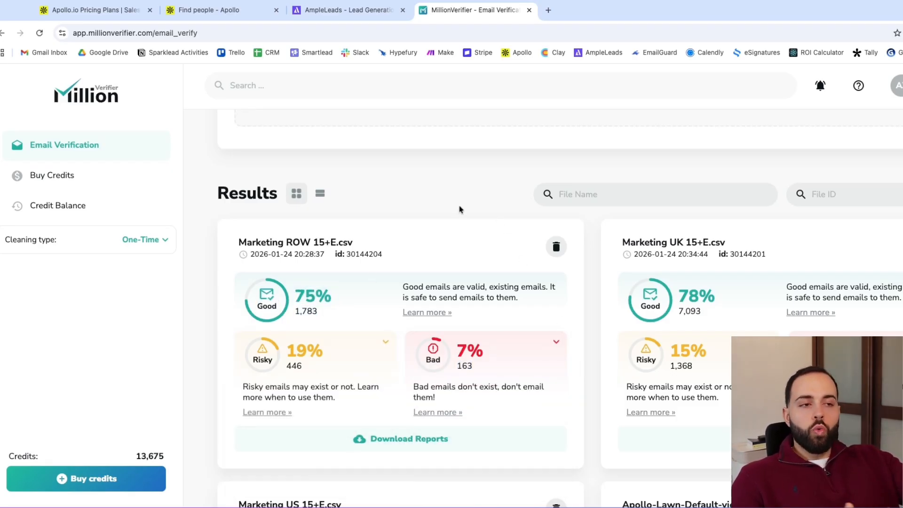